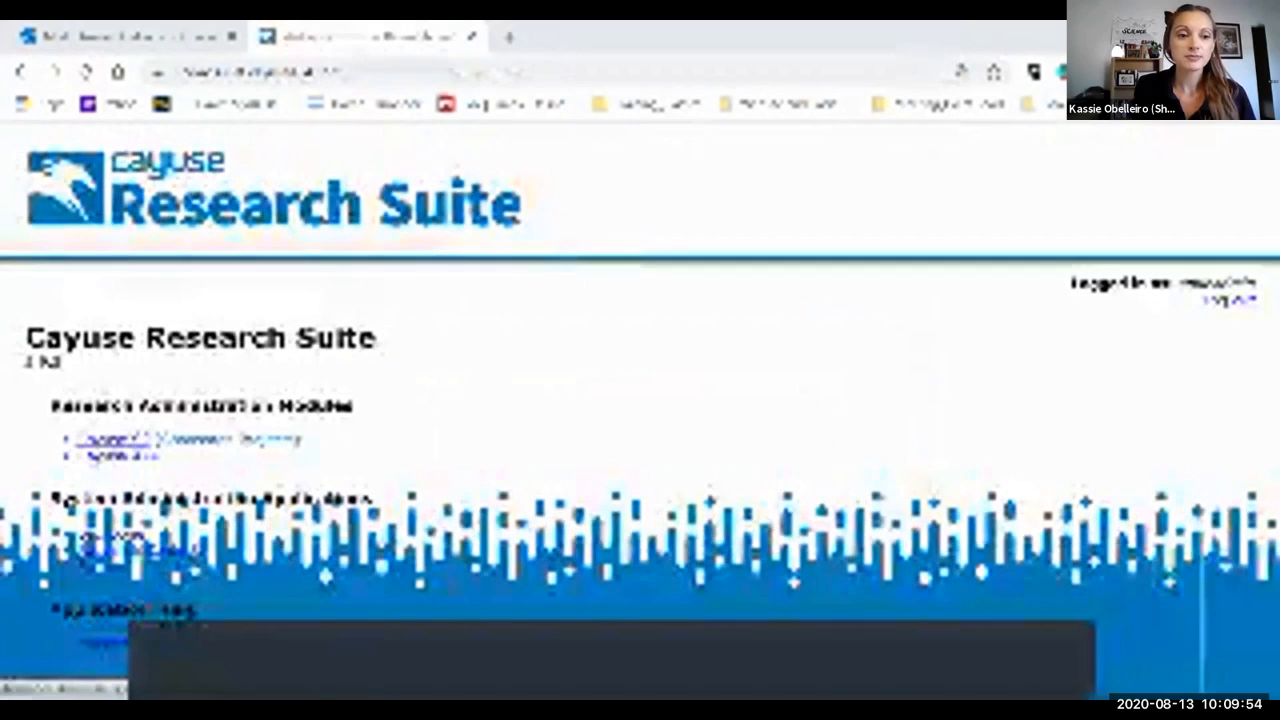
# Open Cayuse SP's Start New Proposal page and read through the proposal entry instructions.
pyautogui.click(112, 440)
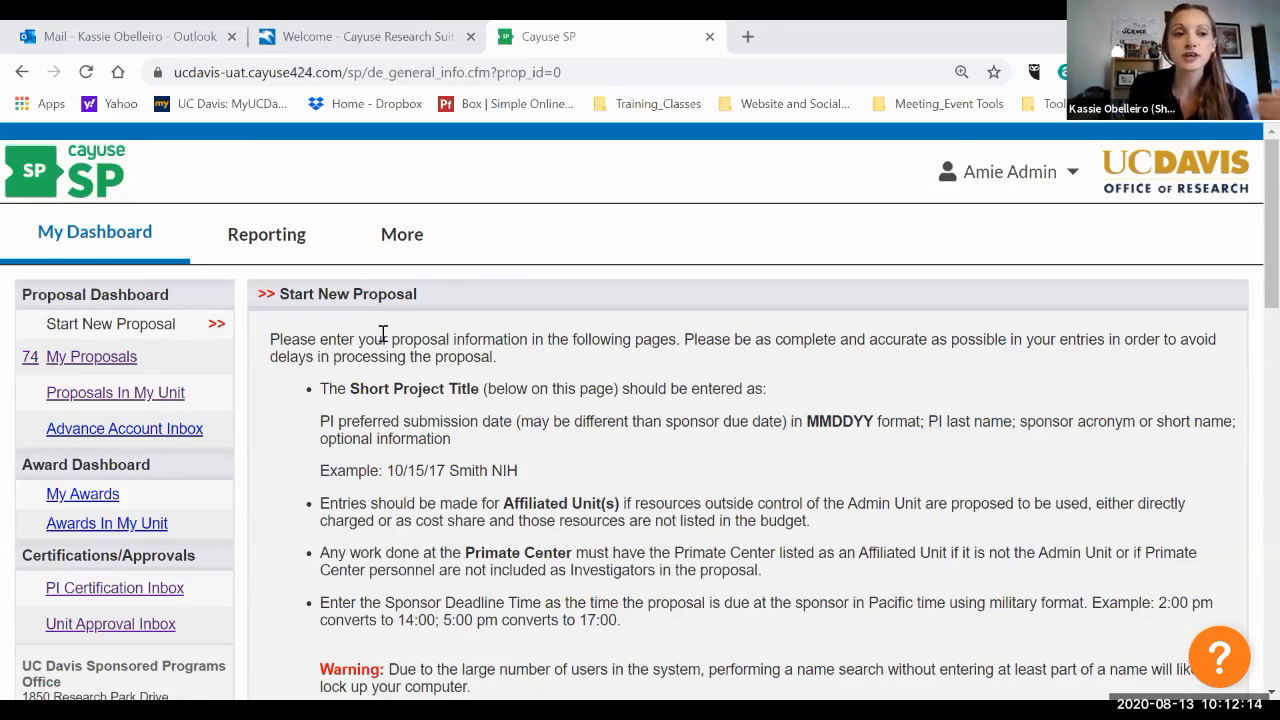
pyautogui.scroll(-1, 383, 333)
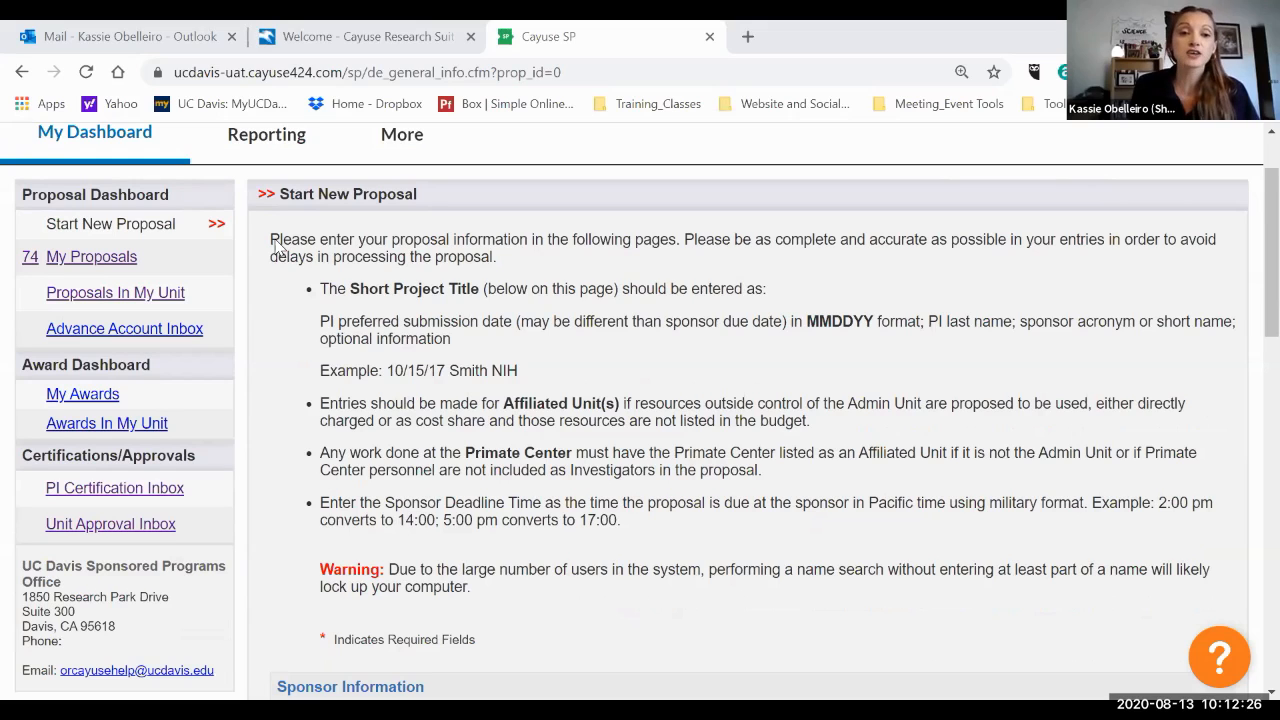
pyautogui.moveTo(398, 445); pyautogui.dragTo(580, 368)
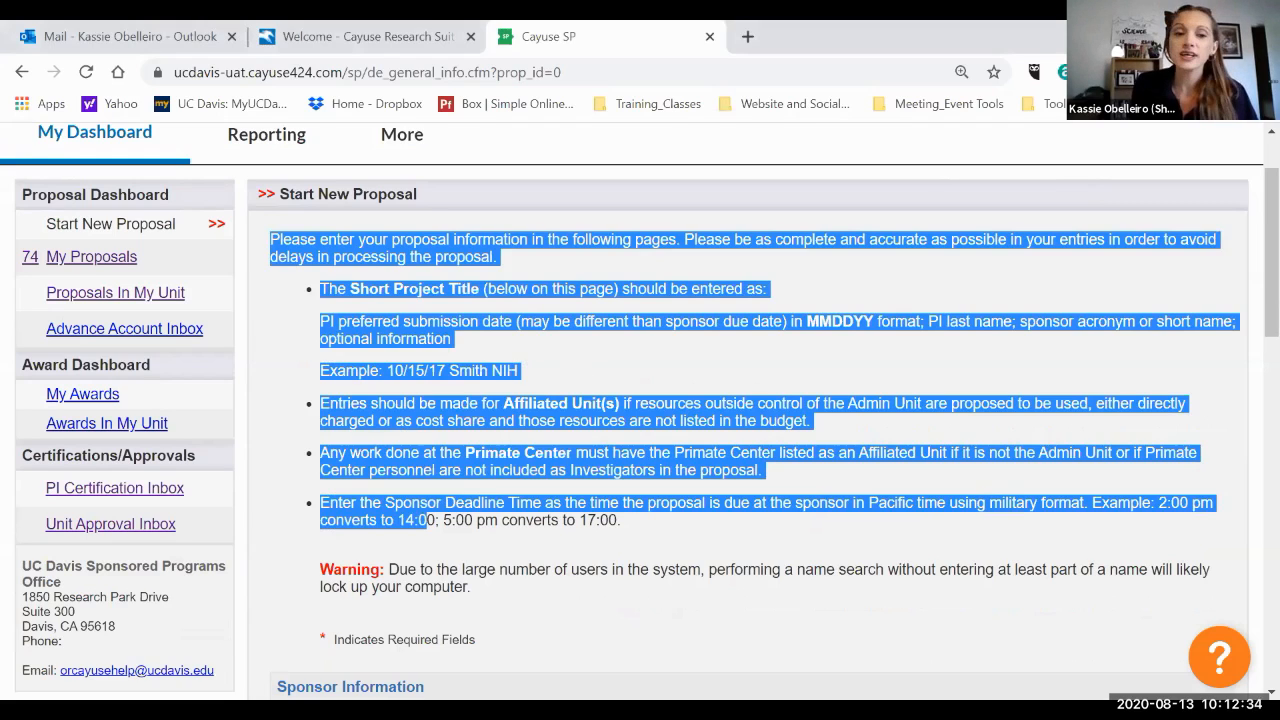
pyautogui.click(686, 340)
pyautogui.scroll(-4, 686, 340)
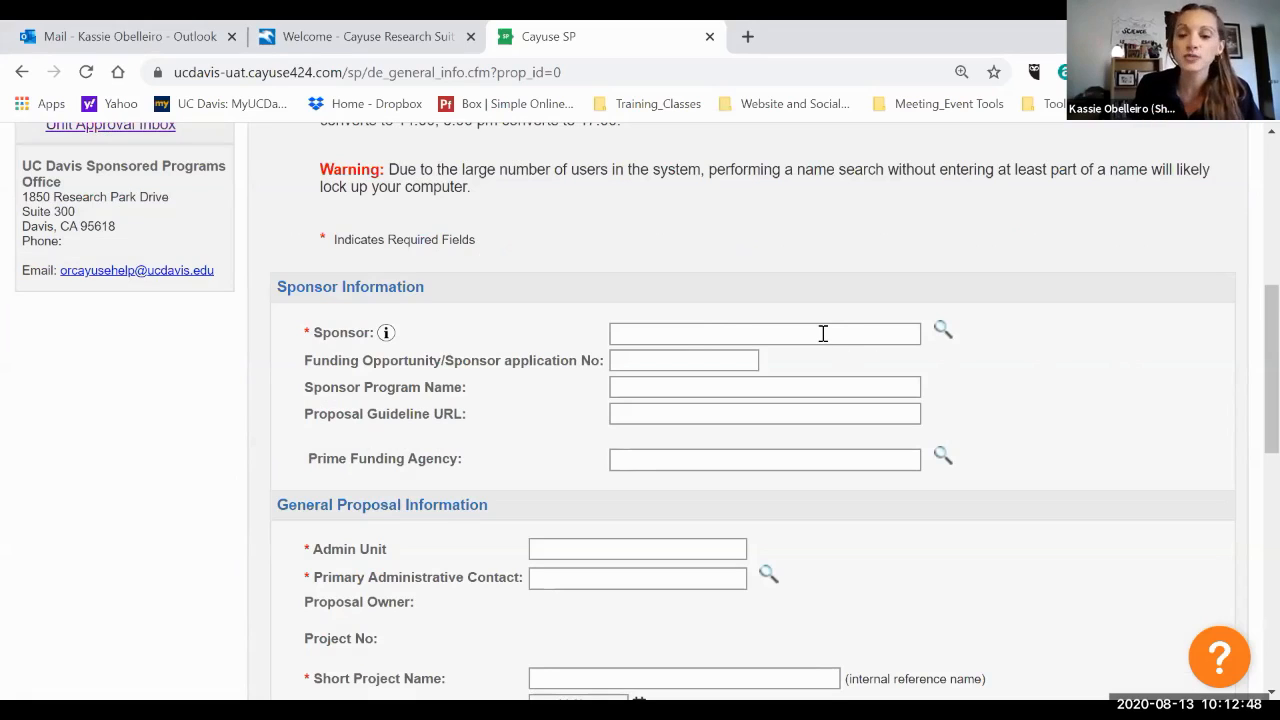
# Look up and set the sponsor to NIH National Institute of Allergy and Infectious Diseases.
pyautogui.click(942, 333)
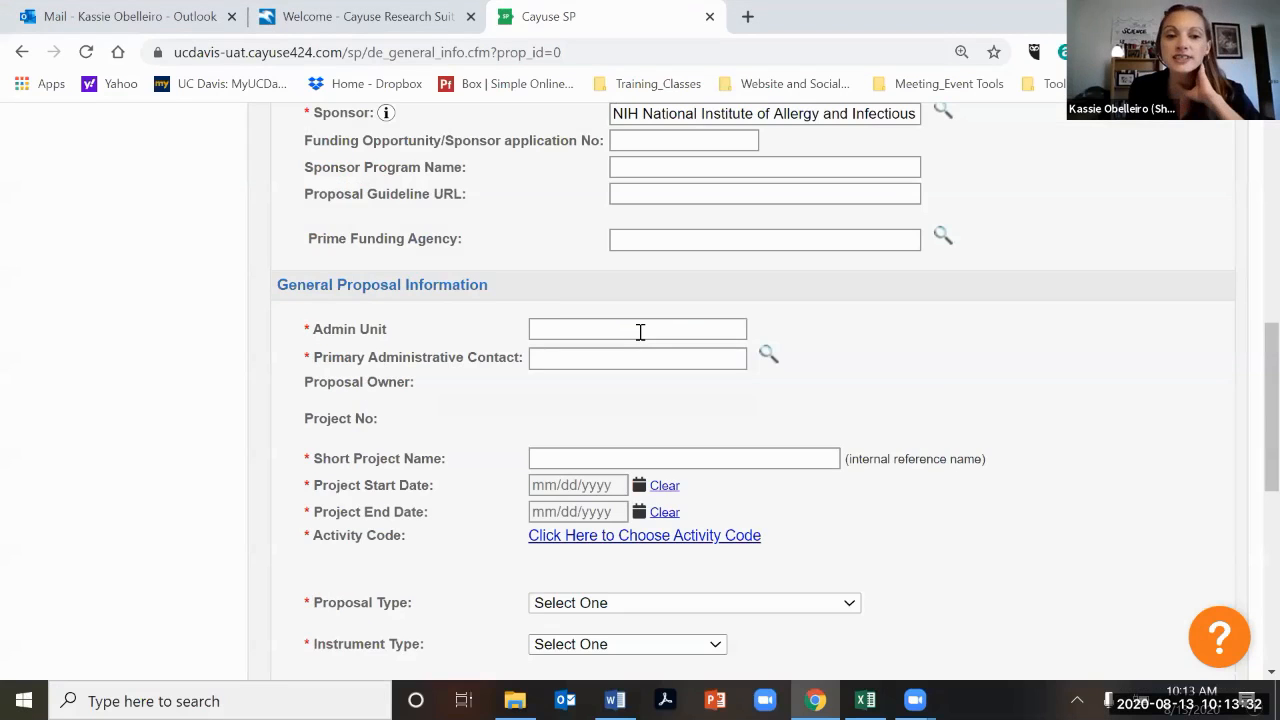
pyautogui.scroll(2, 640, 333)
pyautogui.click(640, 340)
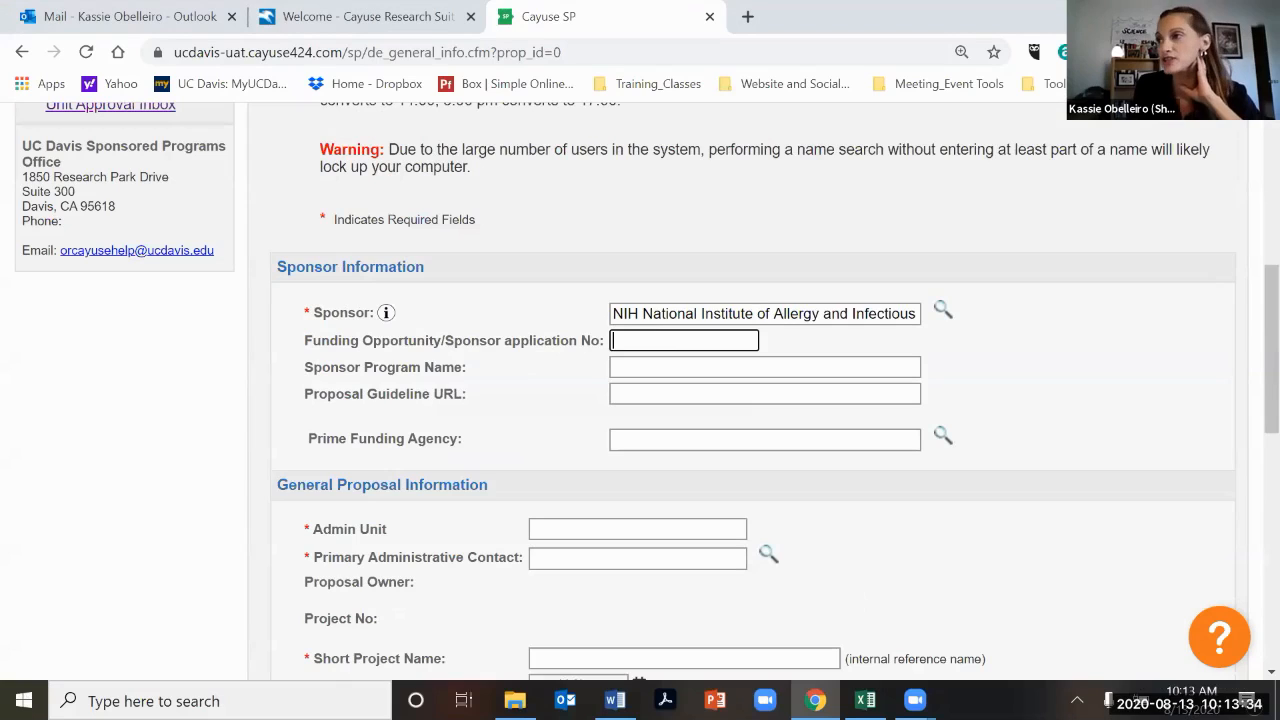
# Paste PA-EN-R01 as the funding opportunity/sponsor application number.
pyautogui.hotkey('alt', 'Tab')
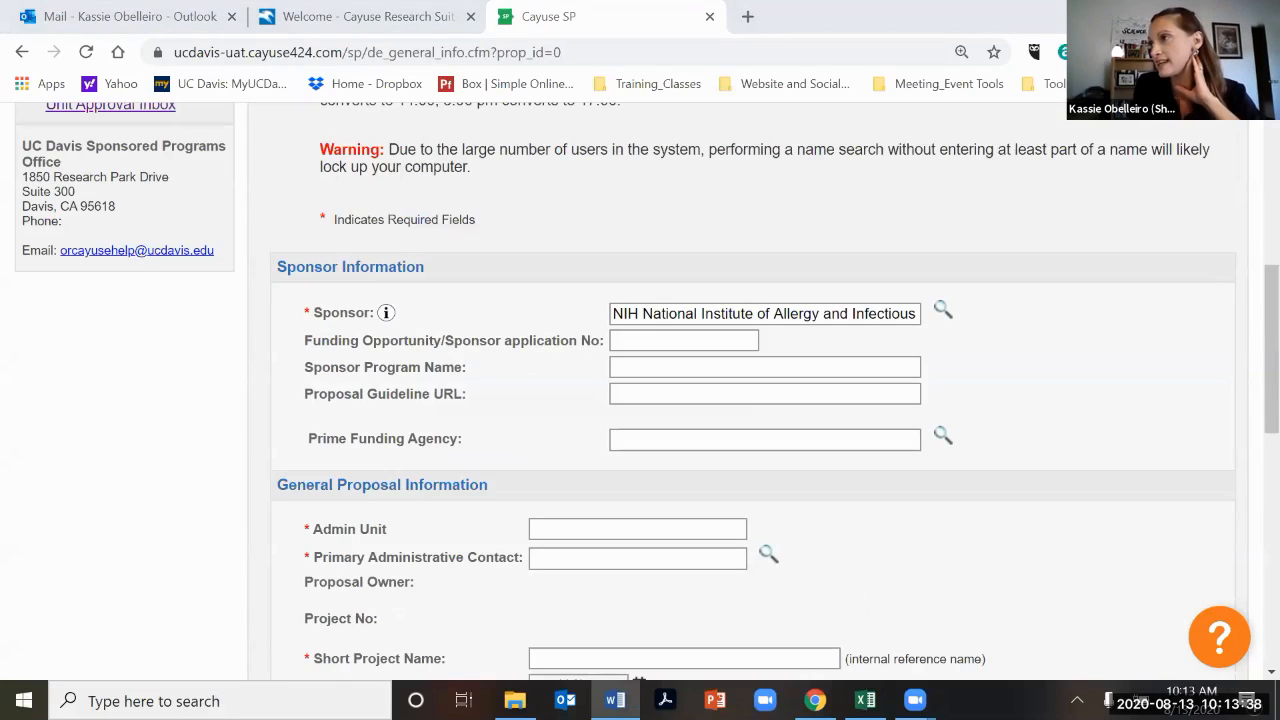
pyautogui.click(645, 345)
pyautogui.write('PA-EN-R01')
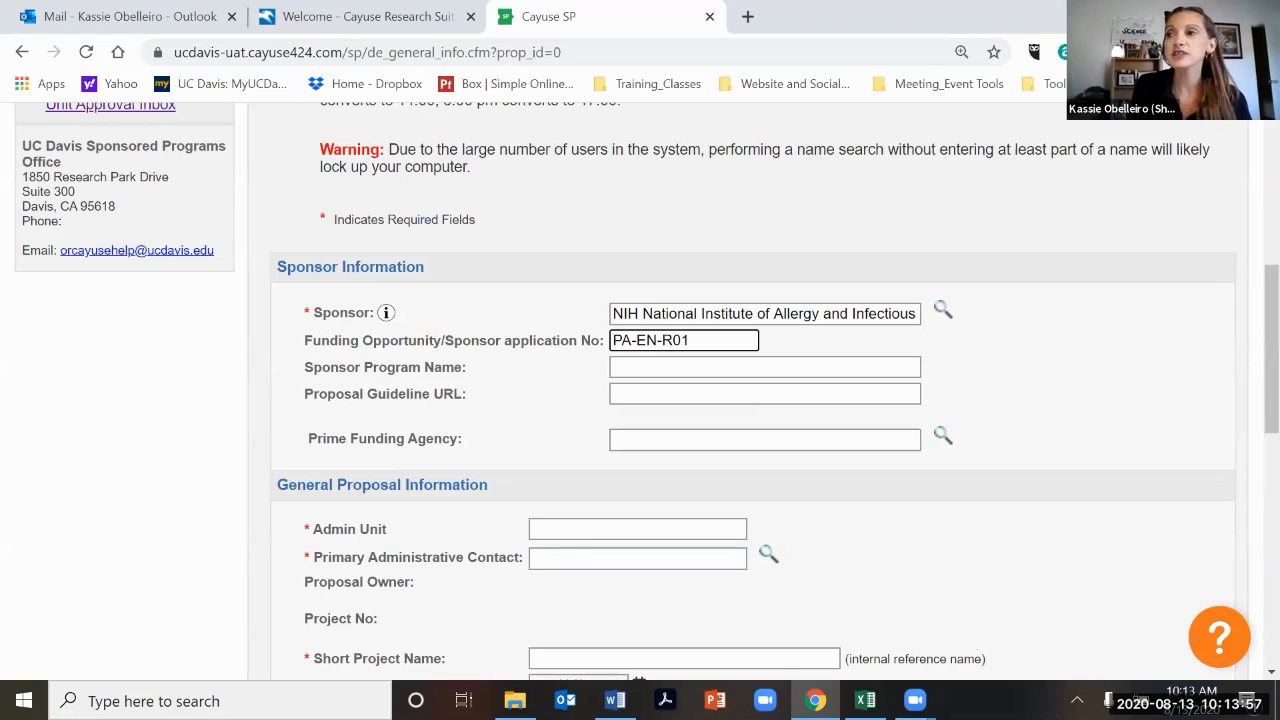
# Enter NIAID R01 as the sponsor program name.
pyautogui.scroll(-2, 640, 400)
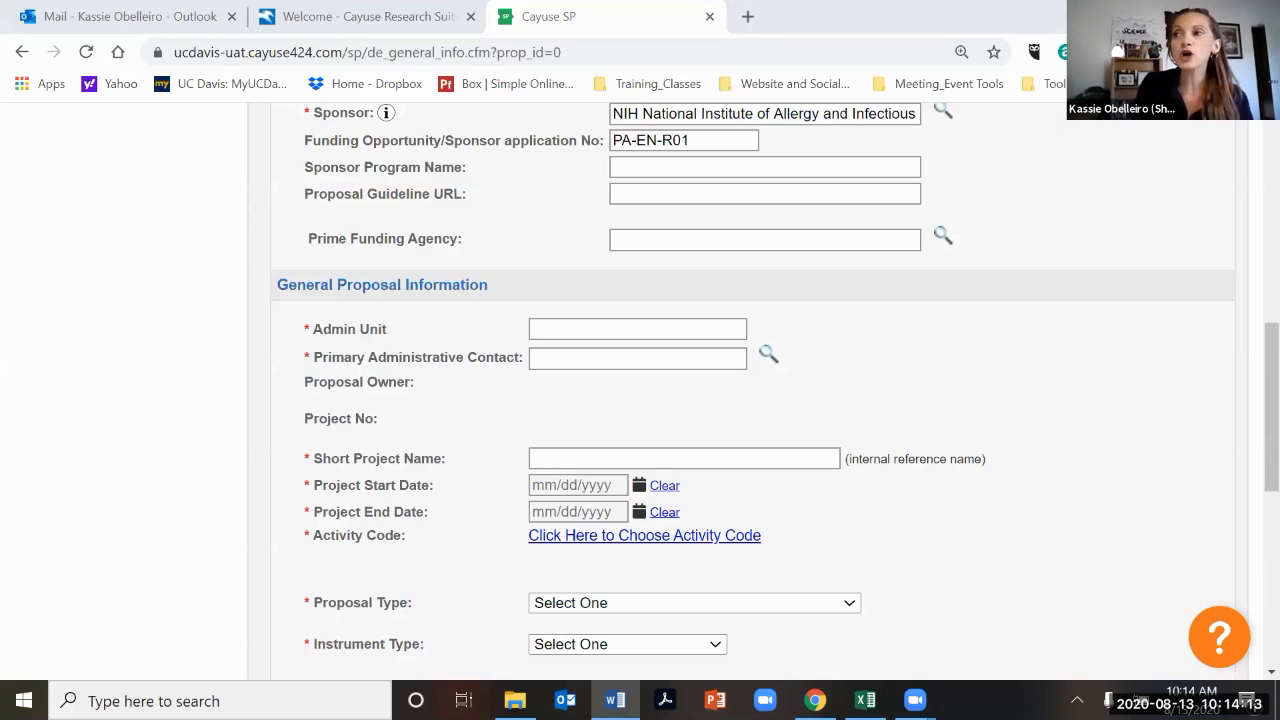
pyautogui.click(641, 170)
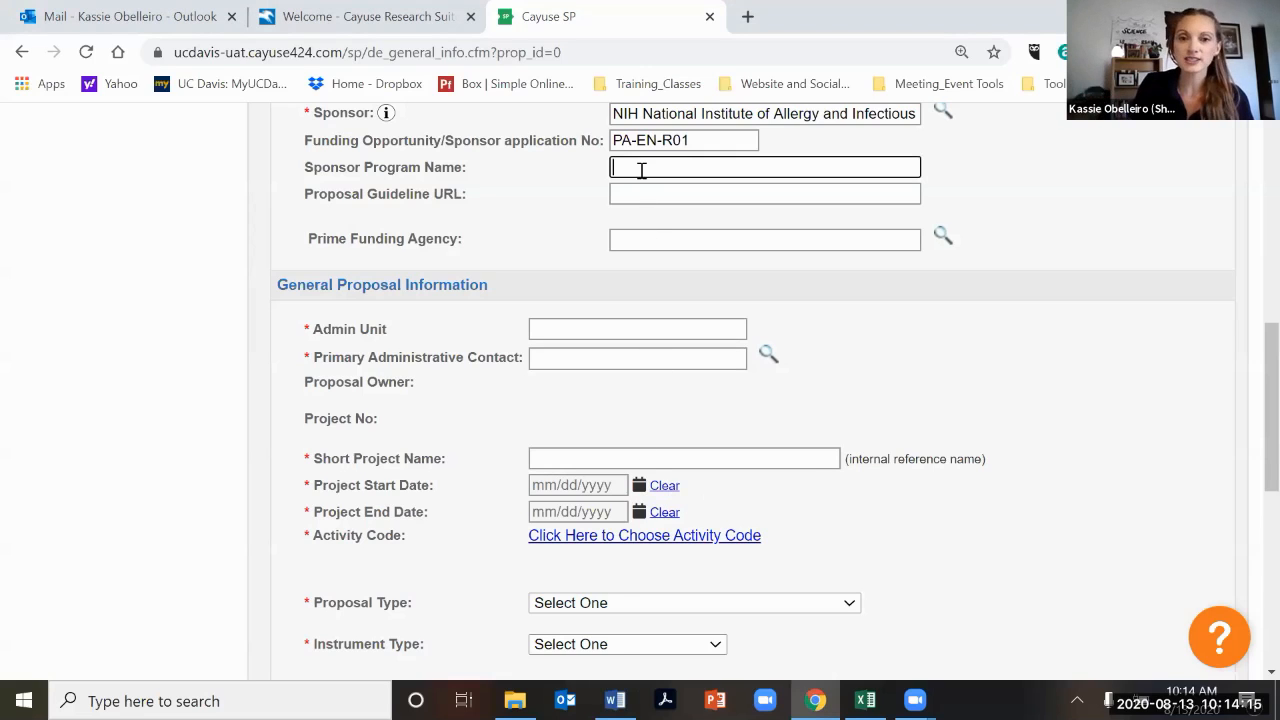
pyautogui.write('NIAID RO')
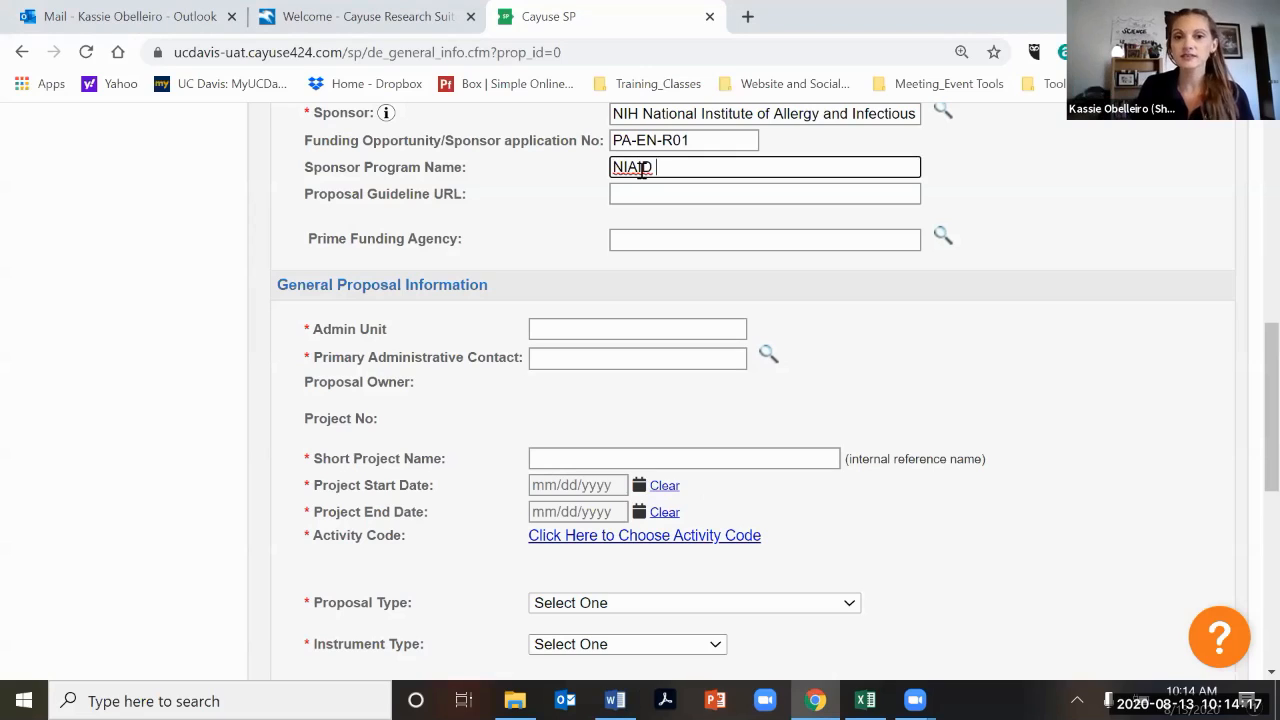
pyautogui.press('BackSpace')
pyautogui.write('01')
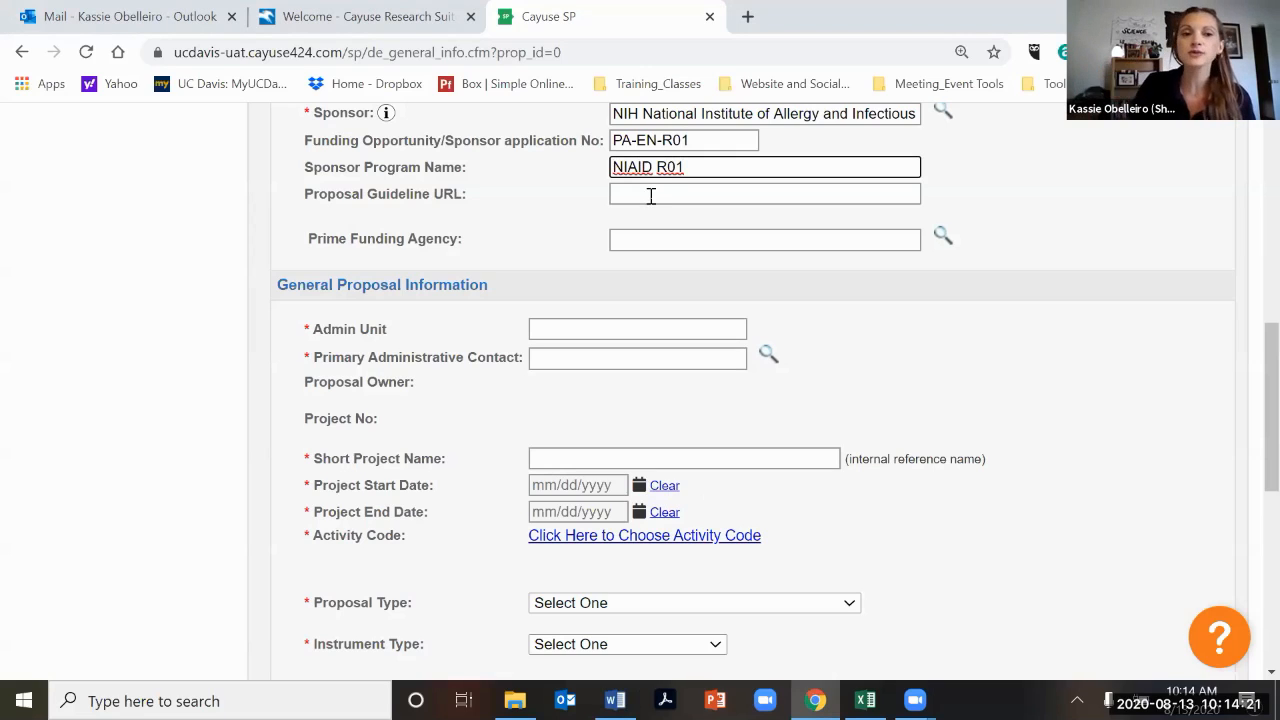
pyautogui.click(650, 196)
pyautogui.write('ww.')
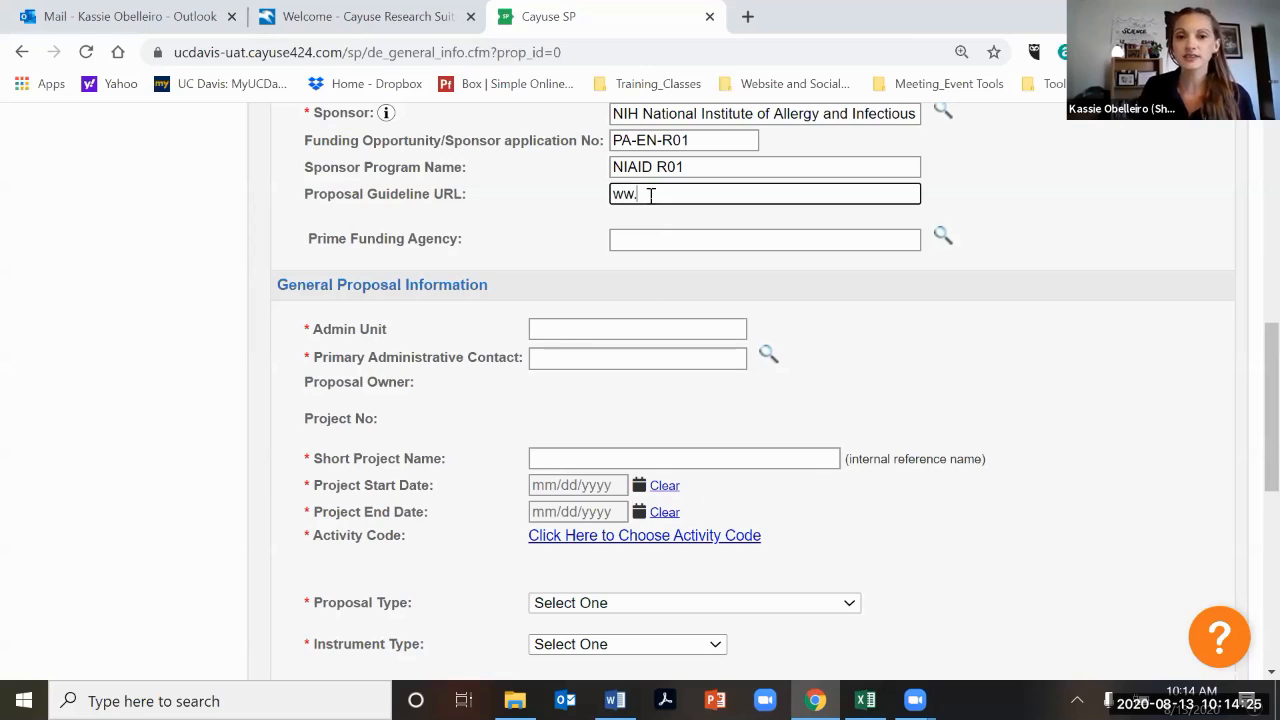
pyautogui.press('BackSpace')
pyautogui.write('w.nih.gov')
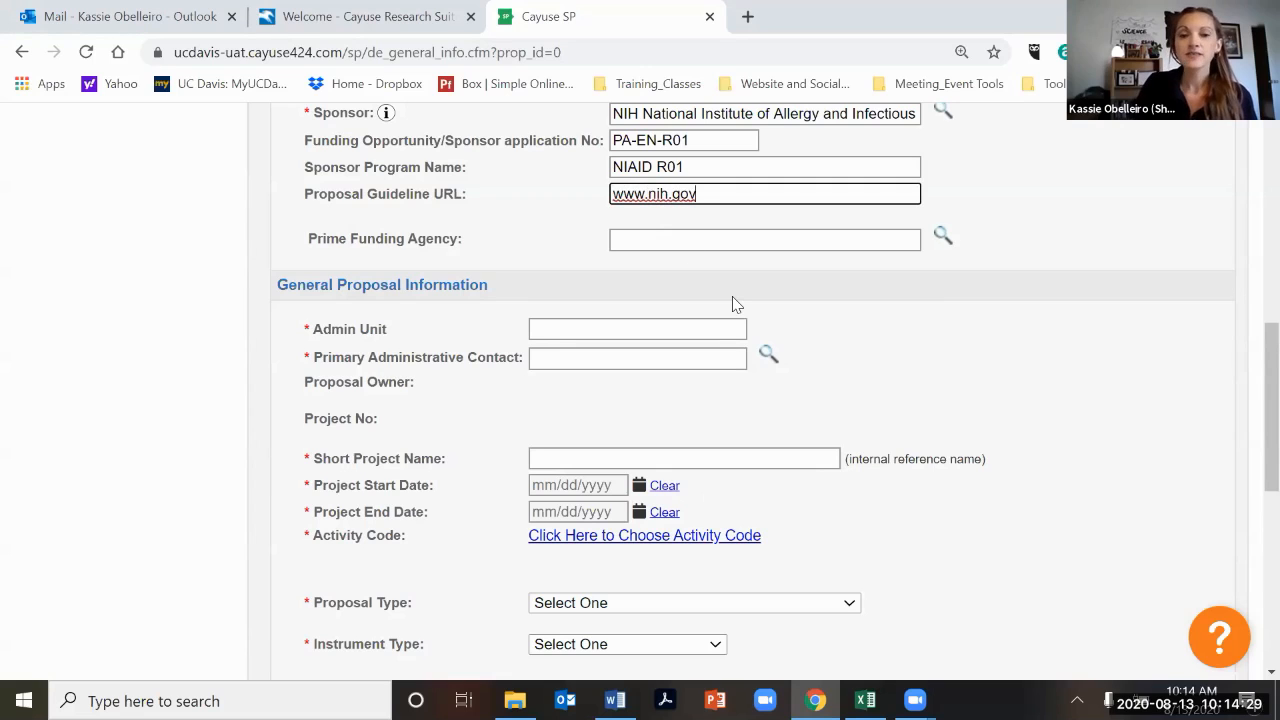
# Search the admin unit list for ecology and select Ecology as the admin unit.
pyautogui.scroll(1, 626, 340)
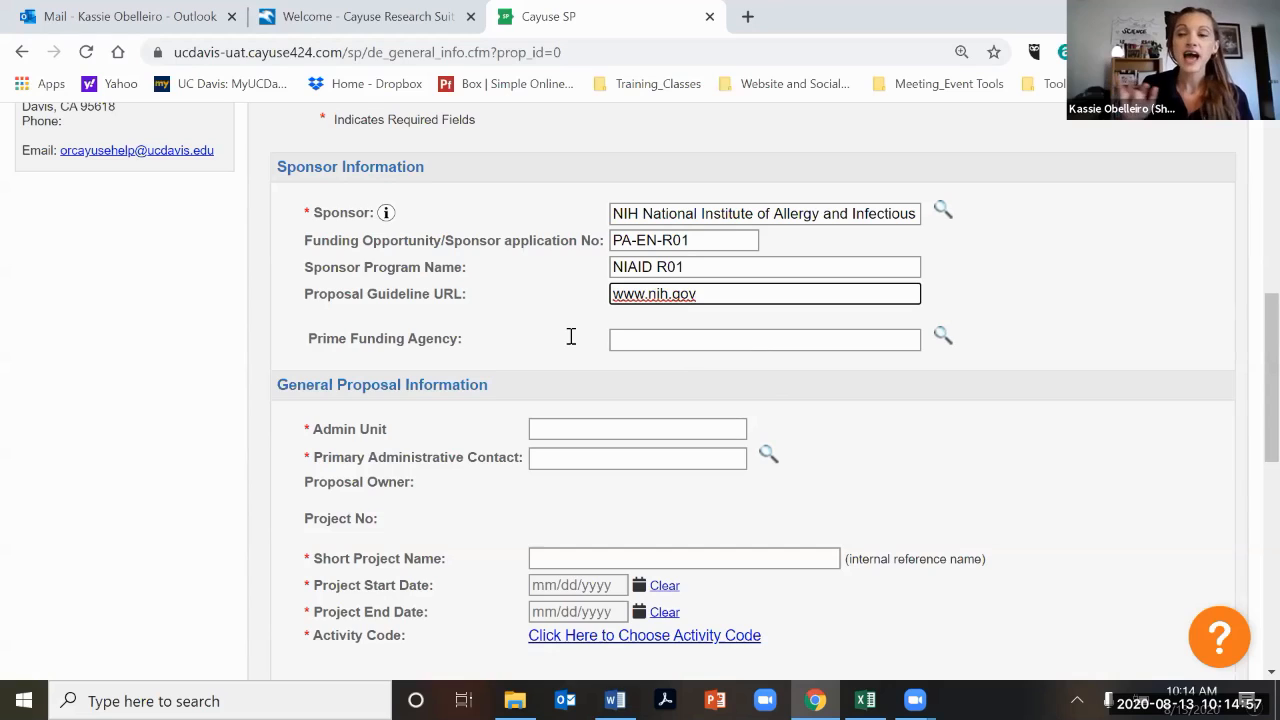
pyautogui.scroll(-1, 571, 336)
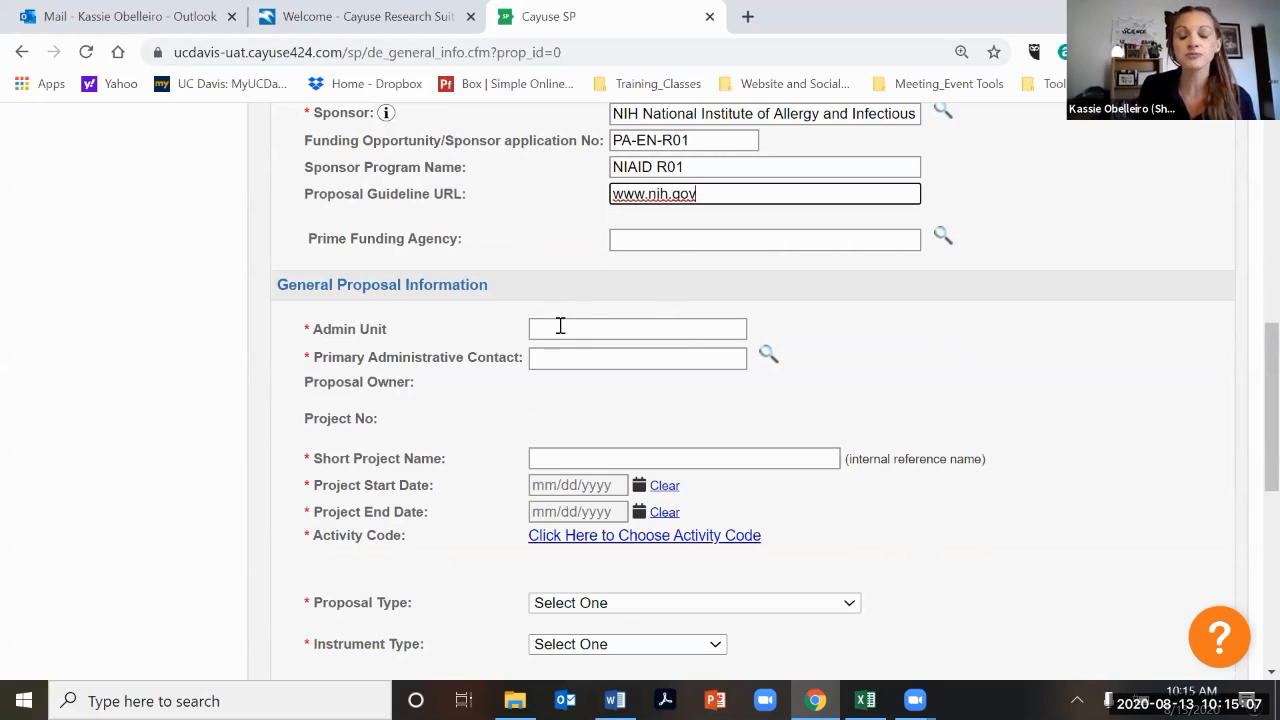
pyautogui.click(562, 327)
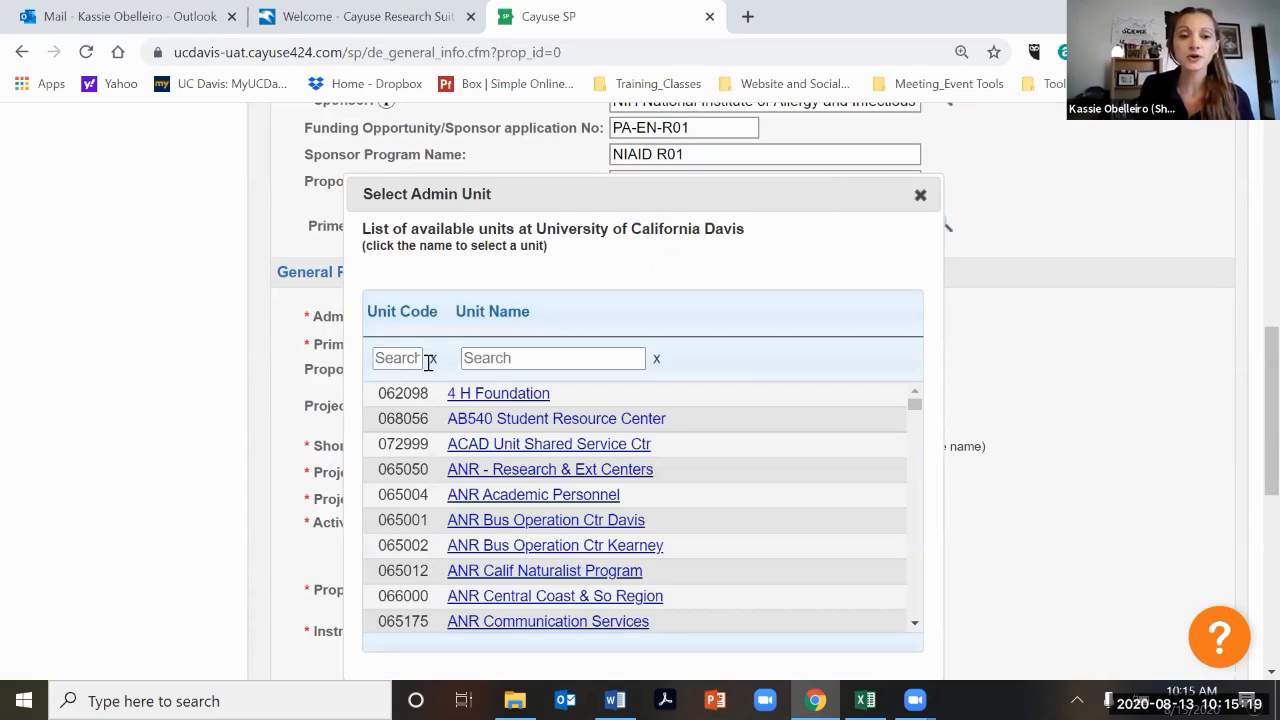
pyautogui.click(469, 363)
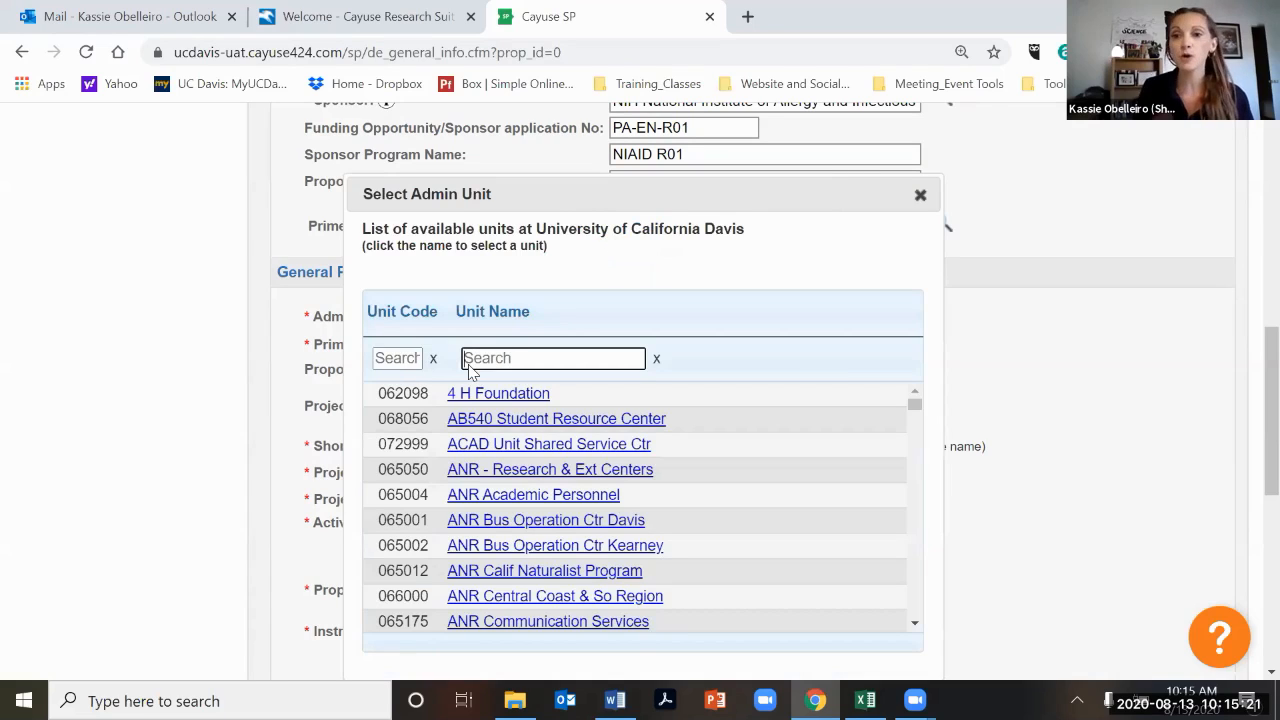
pyautogui.write('ecology')
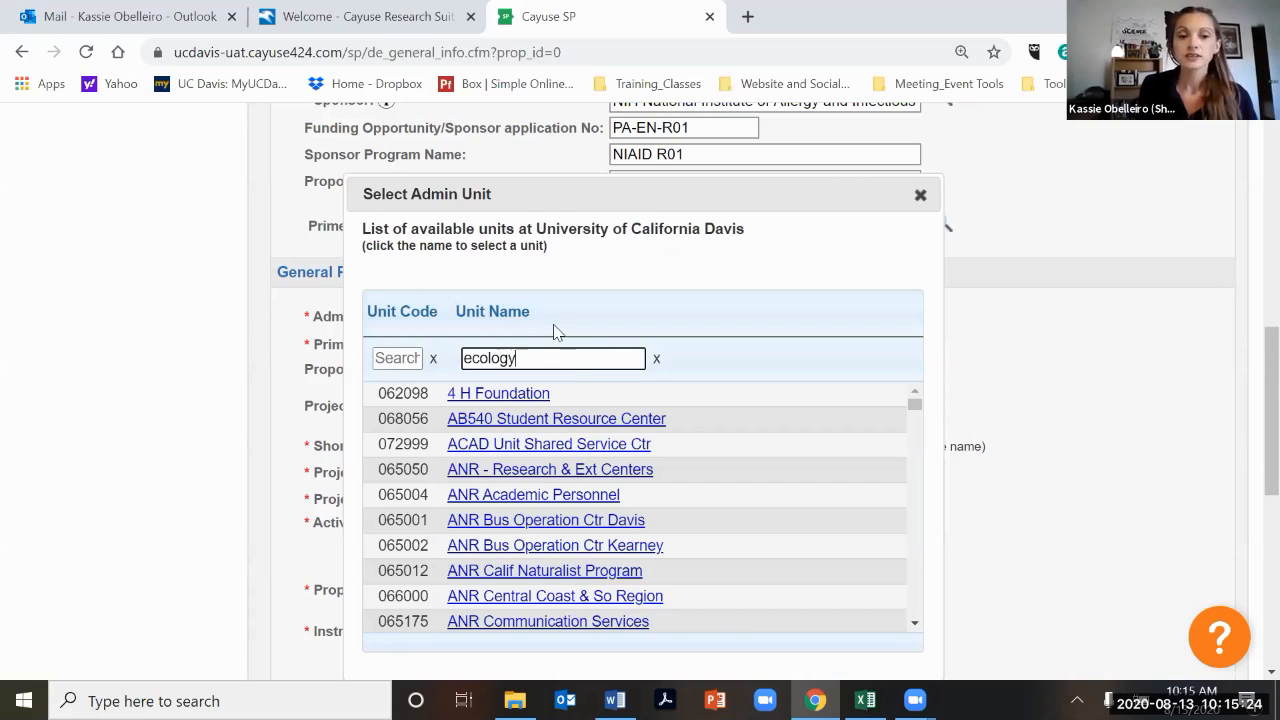
pyautogui.click(485, 396)
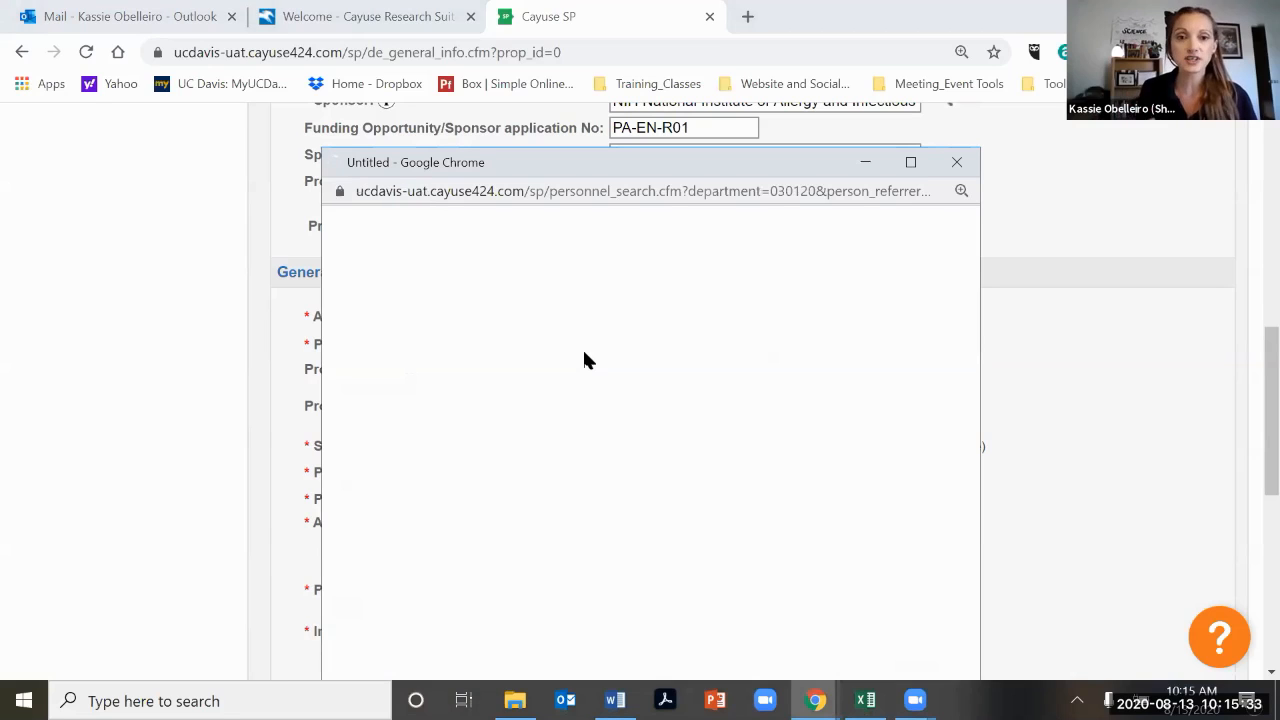
# Search people by last name and select the primary administrative contact.
pyautogui.write('aadmin')
pyautogui.click(600, 386)
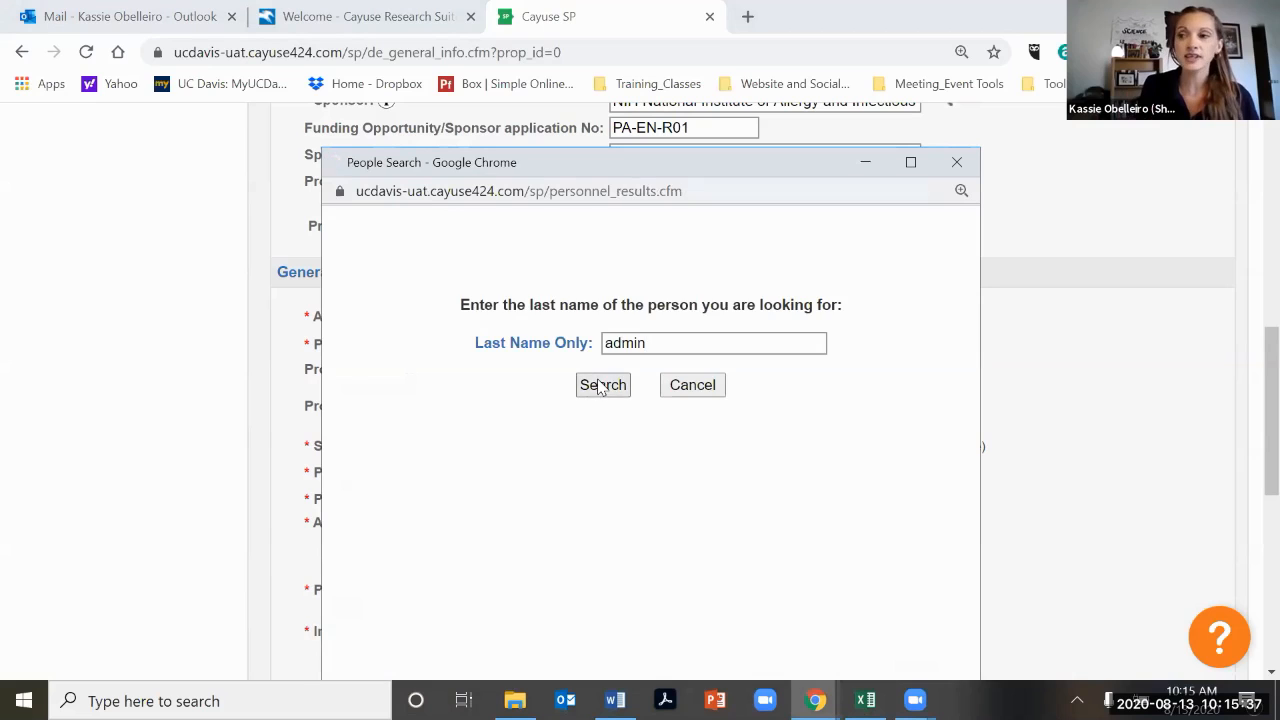
pyautogui.click(423, 271)
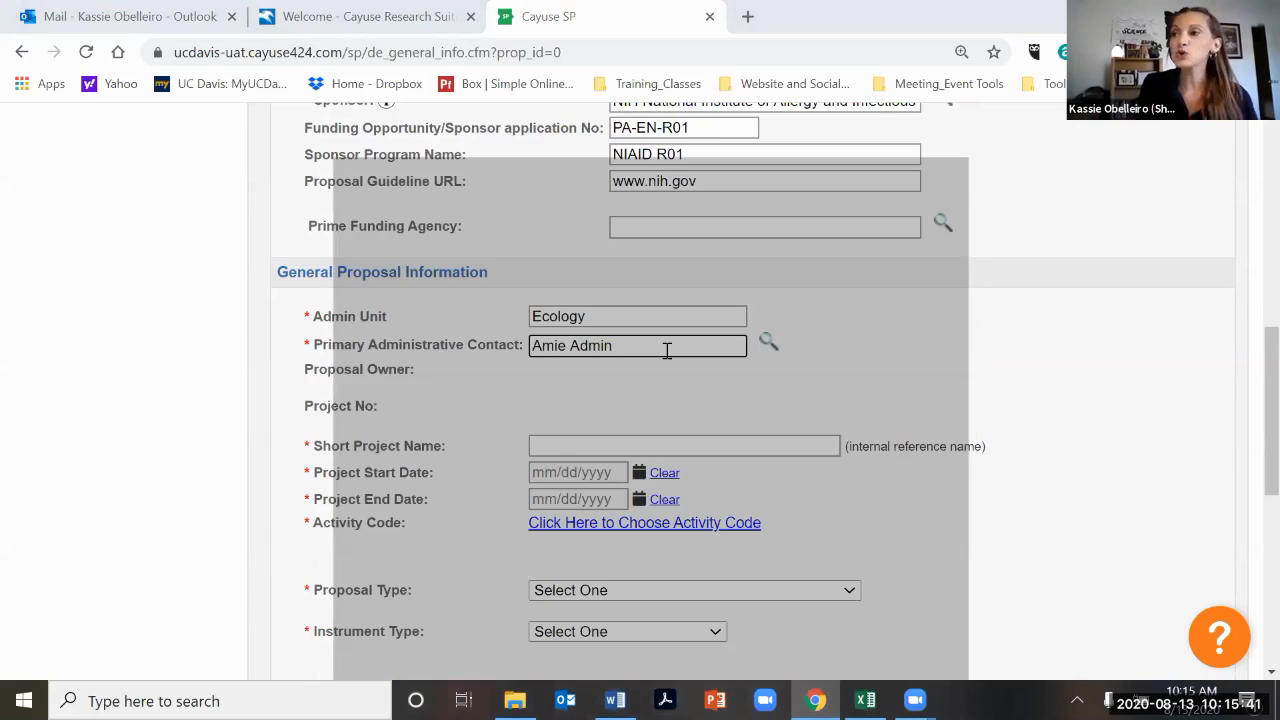
# Enter 8/20/2020 Apple NIH as the short project name.
pyautogui.scroll(-1, 667, 351)
pyautogui.click(667, 351)
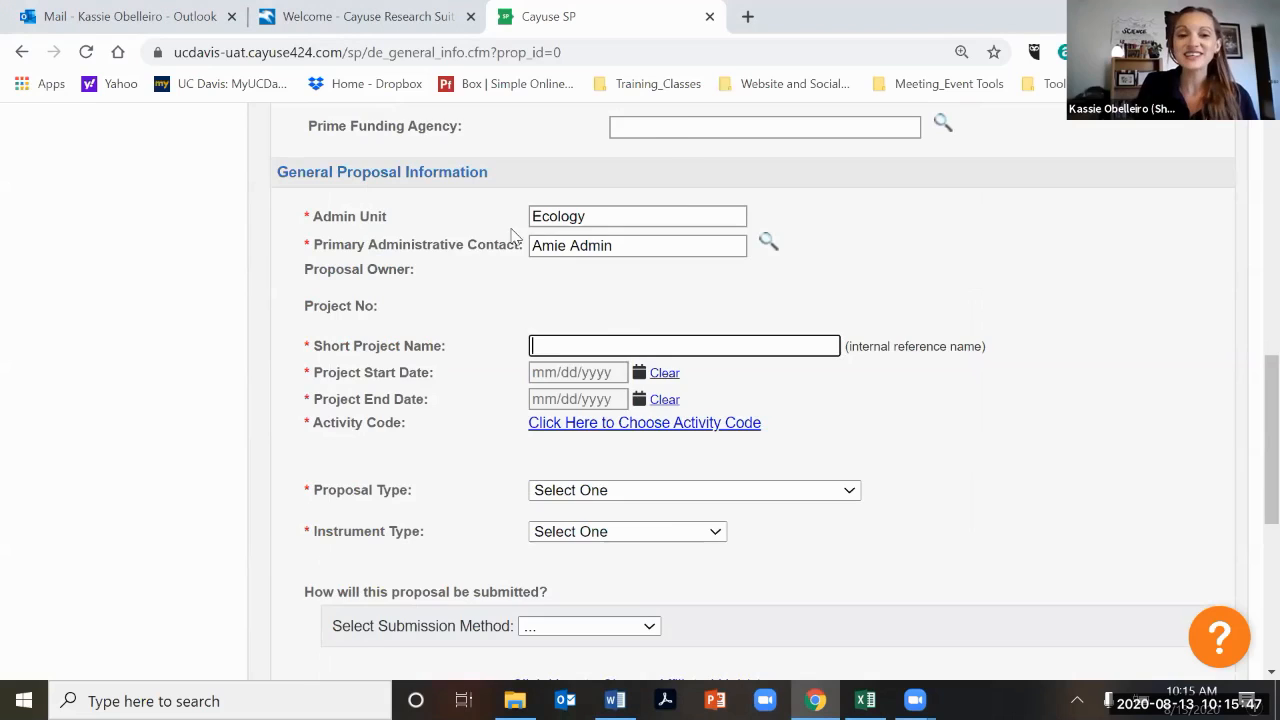
pyautogui.scroll(1, 511, 235)
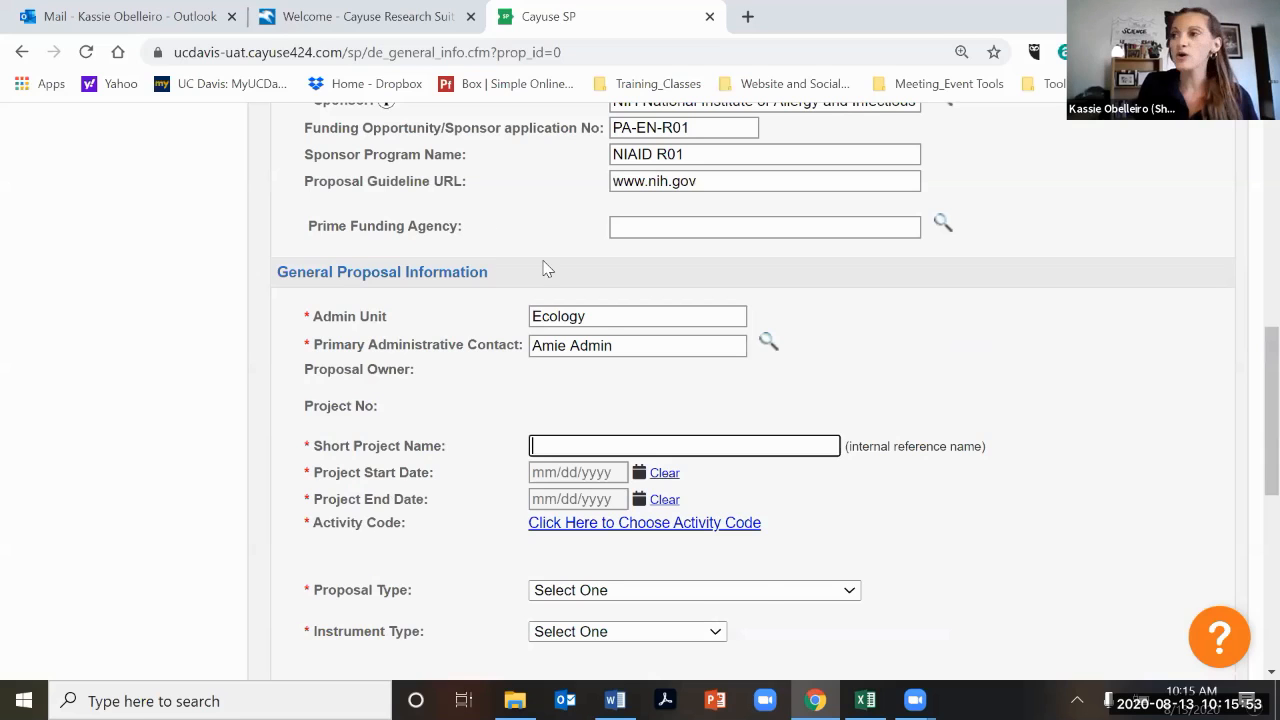
pyautogui.scroll(5, 543, 268)
pyautogui.scroll(-6, 543, 268)
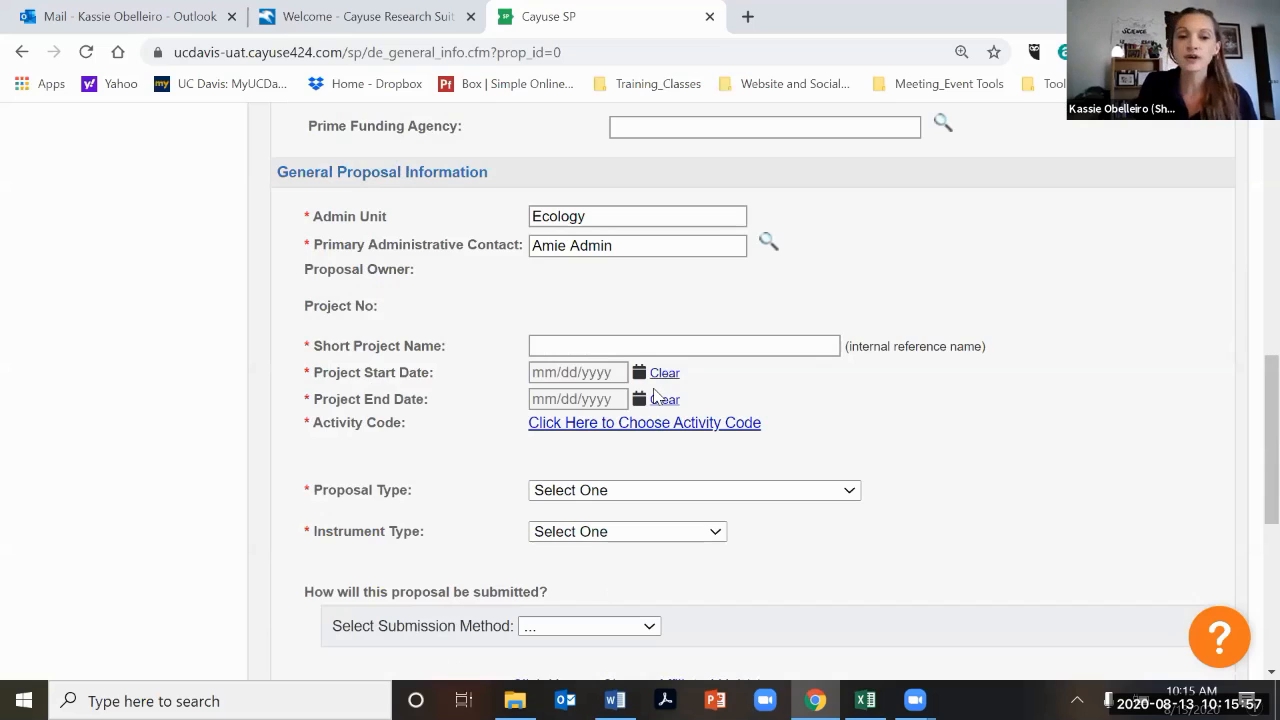
pyautogui.click(564, 347)
pyautogui.write('8/20/2020 Apple ')
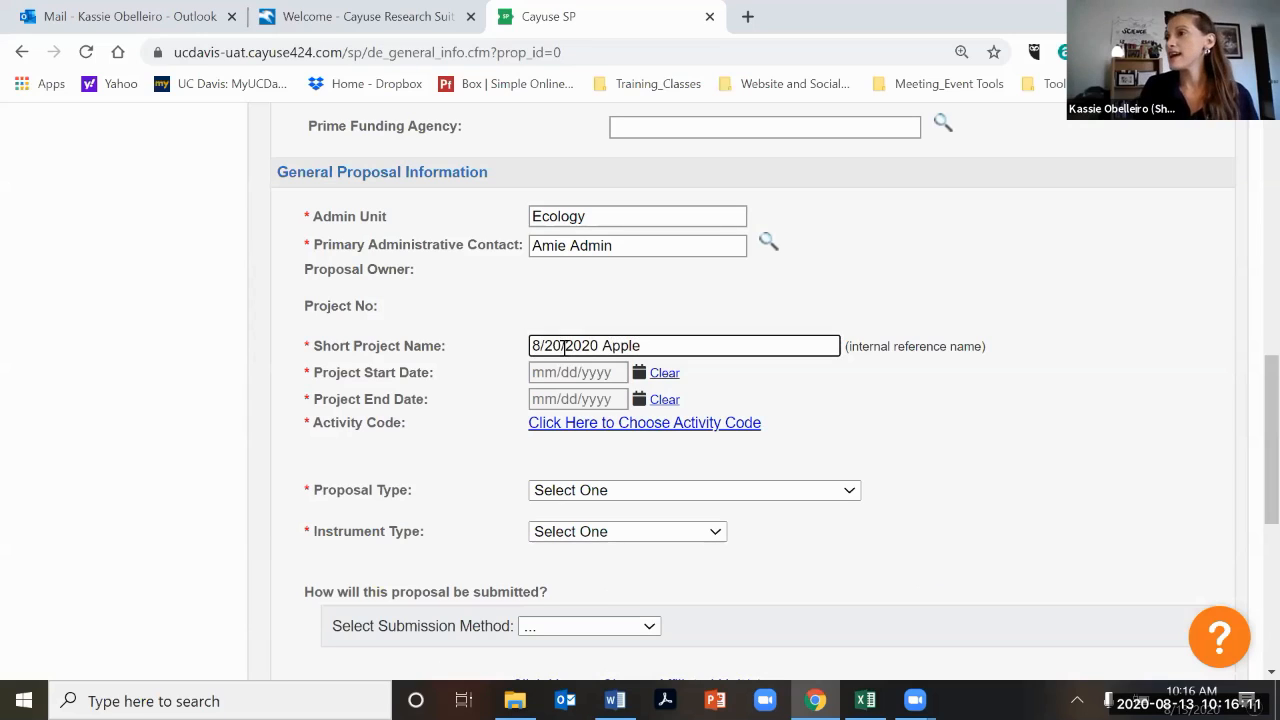
pyautogui.write('N')
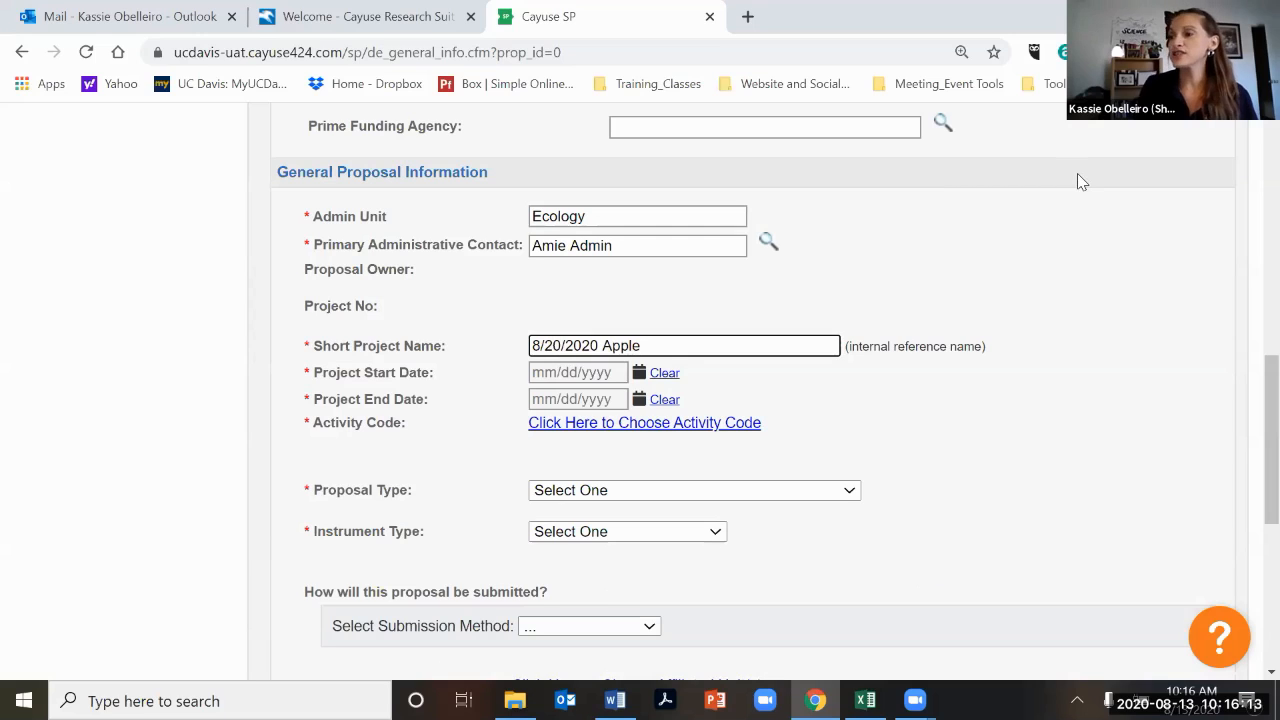
pyautogui.write('IH')
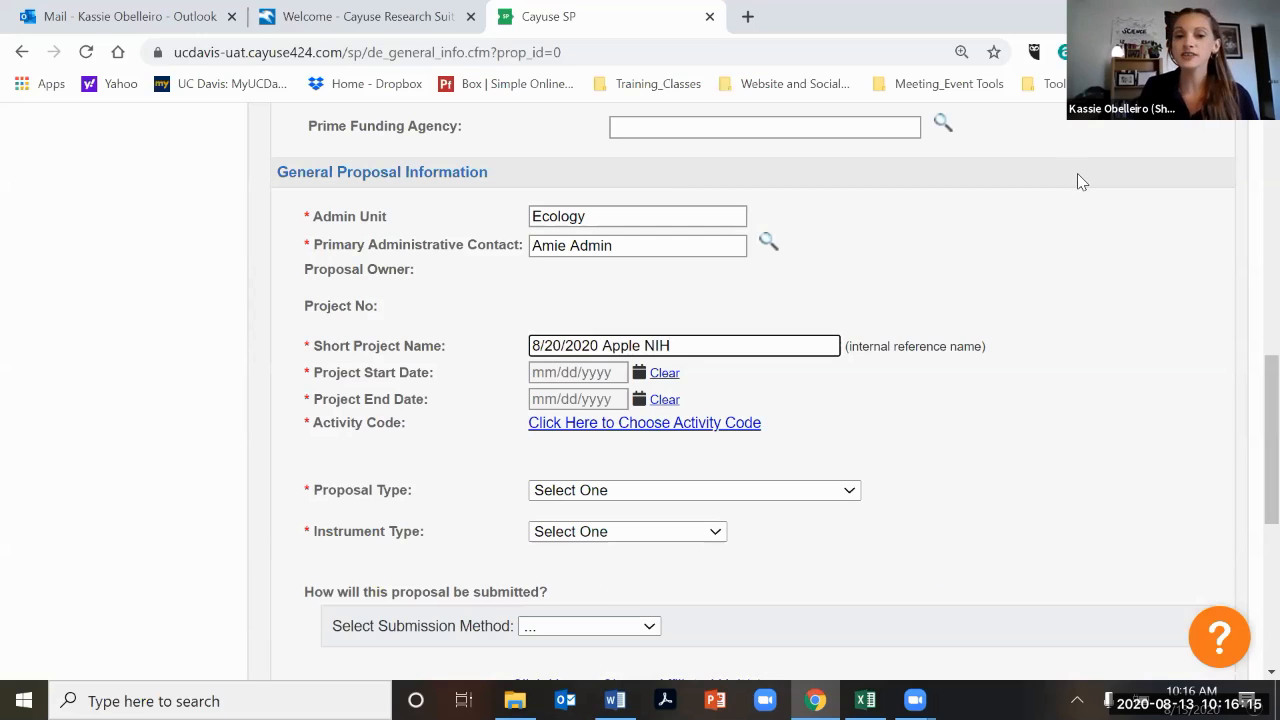
# Set the project start date to 01/01/2021 using the calendar picker.
pyautogui.click(639, 373)
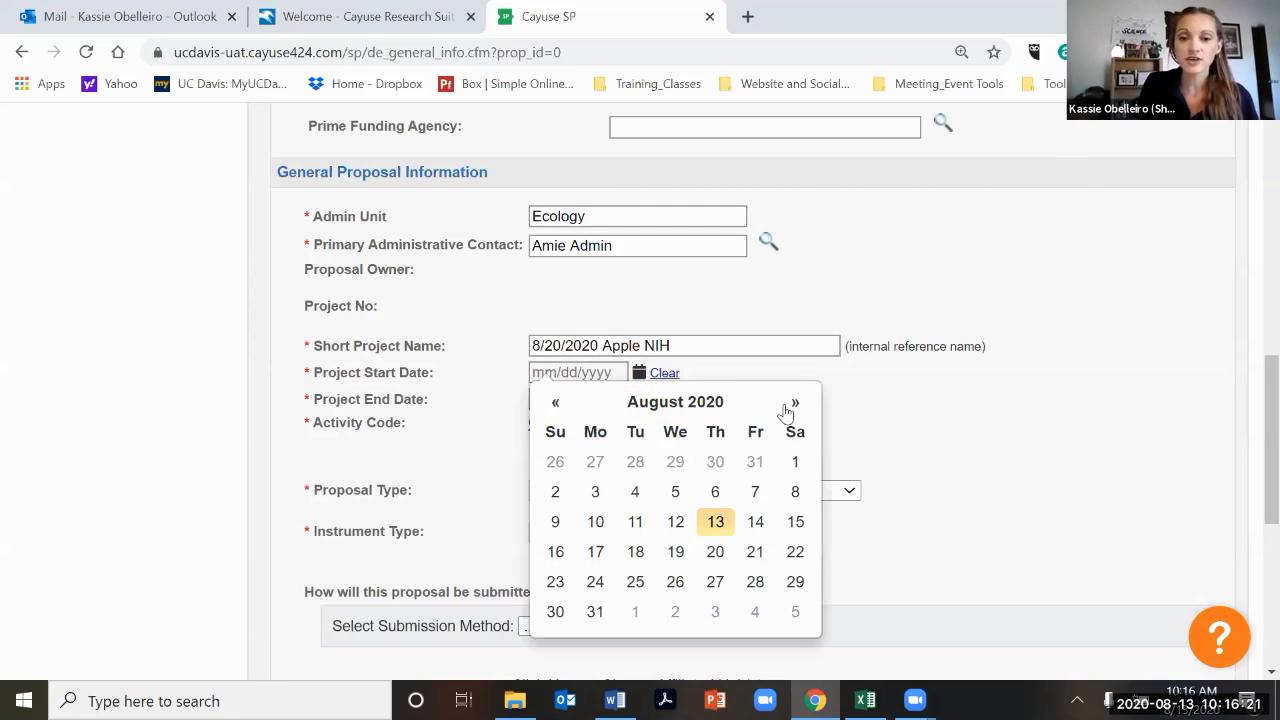
pyautogui.click(786, 408)
pyautogui.click(786, 408)
pyautogui.click(786, 408)
pyautogui.click(786, 408)
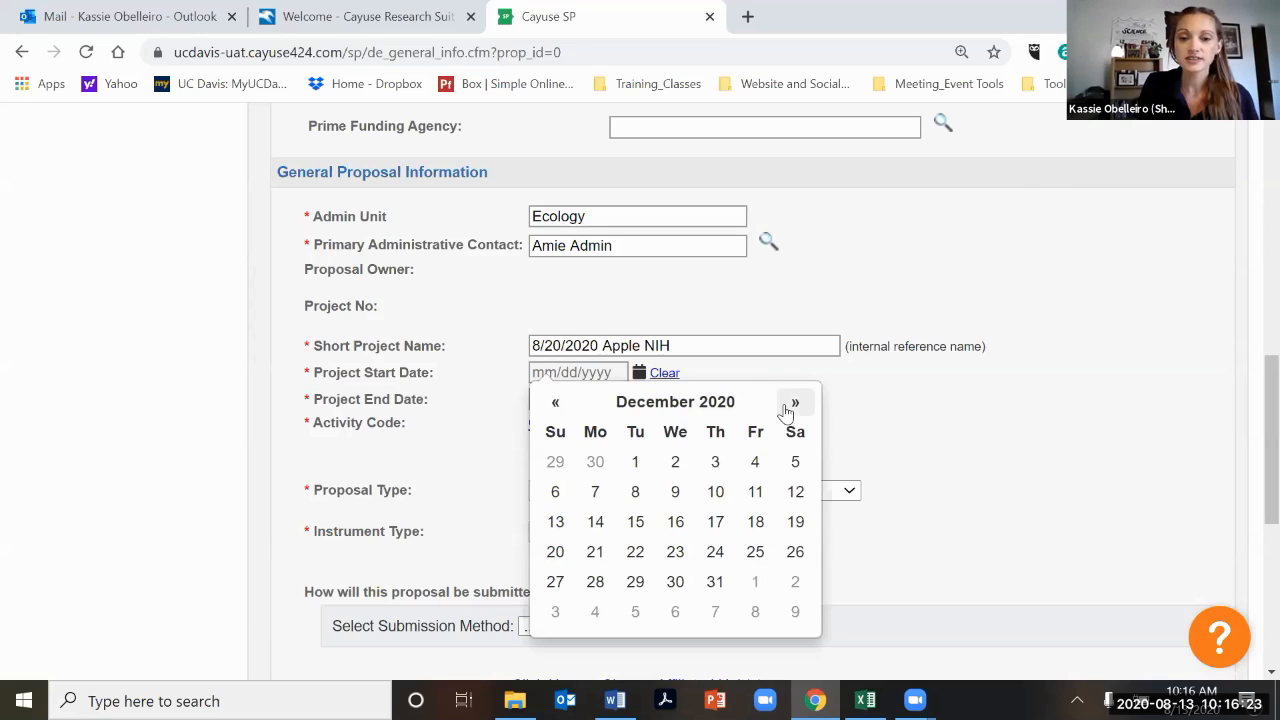
pyautogui.click(788, 405)
pyautogui.click(755, 461)
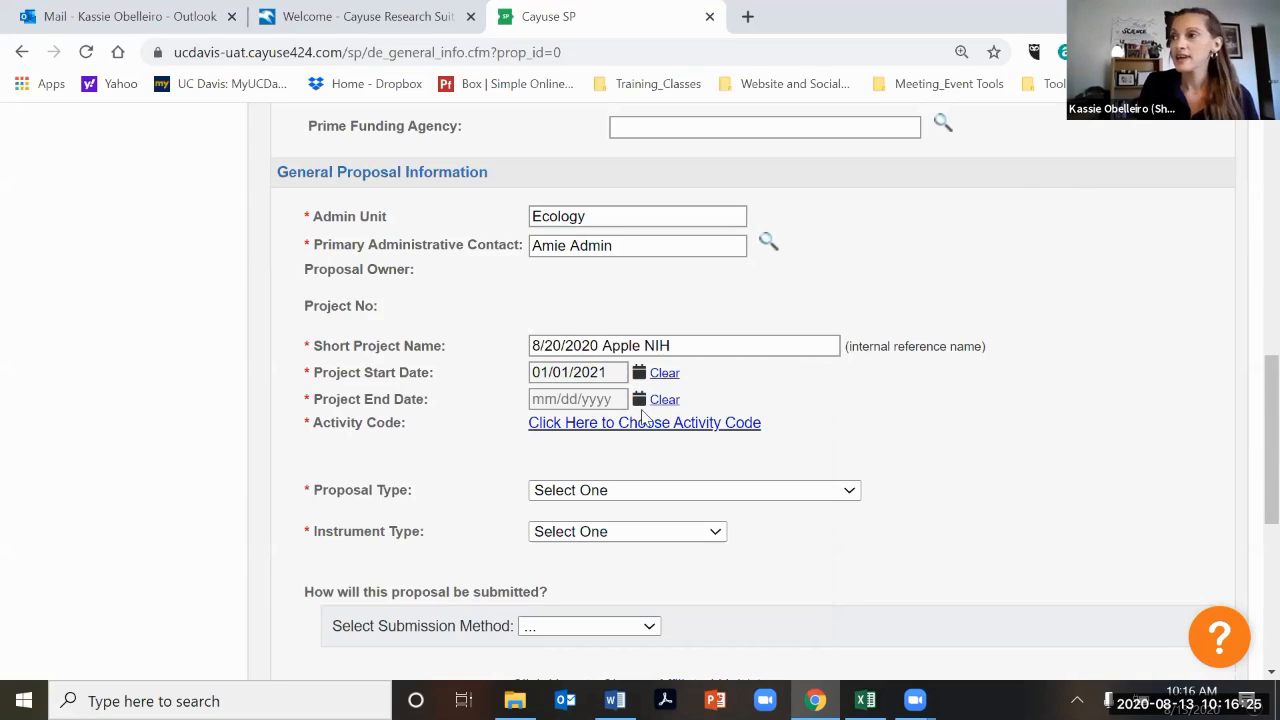
# Set the project end date to 12/31/2024 using the calendar picker.
pyautogui.click(797, 434)
pyautogui.click(797, 434)
pyautogui.click(797, 434)
pyautogui.click(797, 434)
pyautogui.click(797, 434)
pyautogui.click(797, 434)
pyautogui.click(797, 434)
pyautogui.click(797, 434)
pyautogui.click(795, 431)
pyautogui.doubleClick(795, 431)
pyautogui.doubleClick(795, 431)
pyautogui.doubleClick(795, 431)
pyautogui.doubleClick(795, 431)
pyautogui.doubleClick(795, 431)
pyautogui.doubleClick(795, 431)
pyautogui.click(795, 431)
pyautogui.click(795, 431)
pyautogui.doubleClick(795, 431)
pyautogui.doubleClick(795, 431)
pyautogui.click(795, 431)
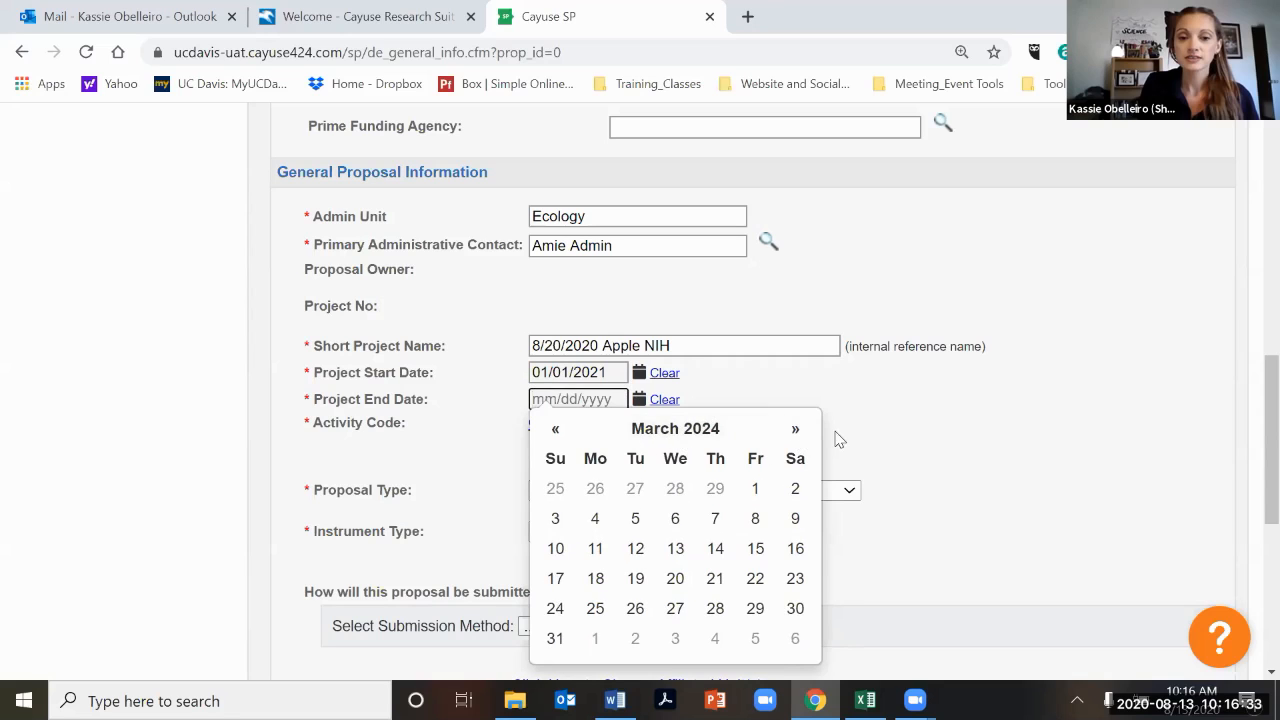
pyautogui.click(795, 431)
pyautogui.doubleClick(795, 431)
pyautogui.click(795, 431)
pyautogui.doubleClick(795, 431)
pyautogui.click(795, 431)
pyautogui.click(795, 431)
pyautogui.click(795, 431)
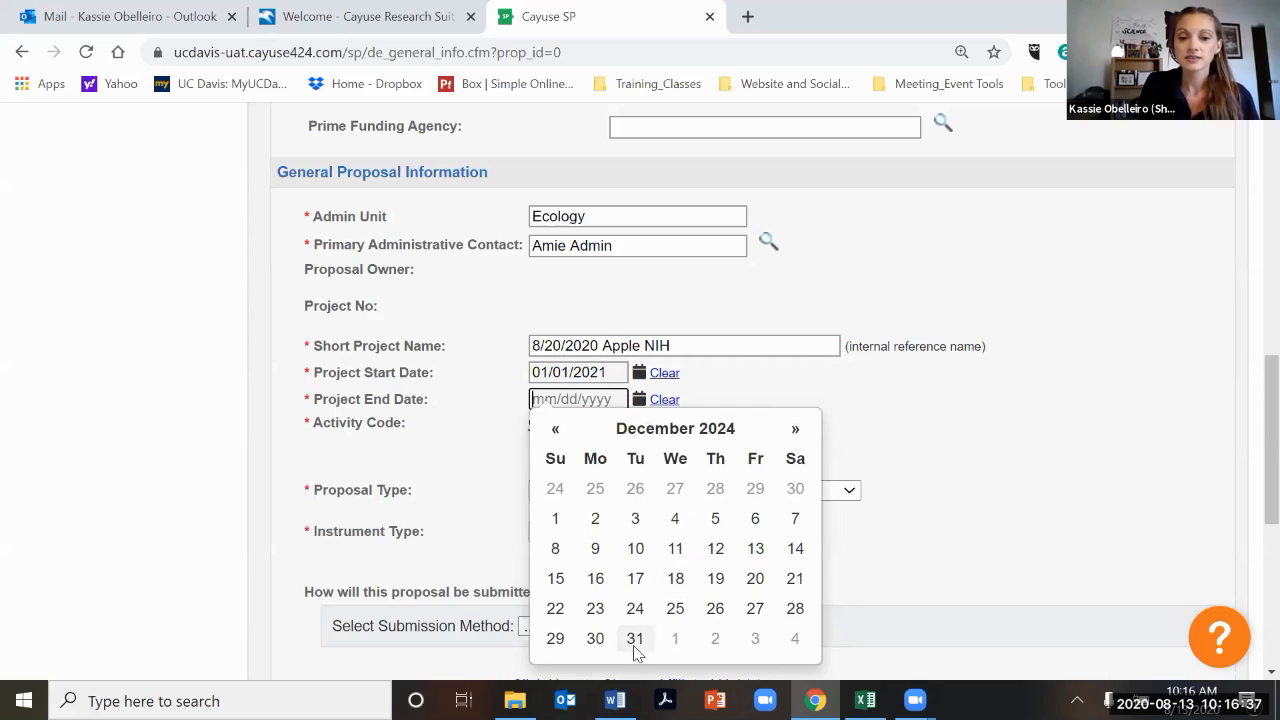
pyautogui.click(635, 638)
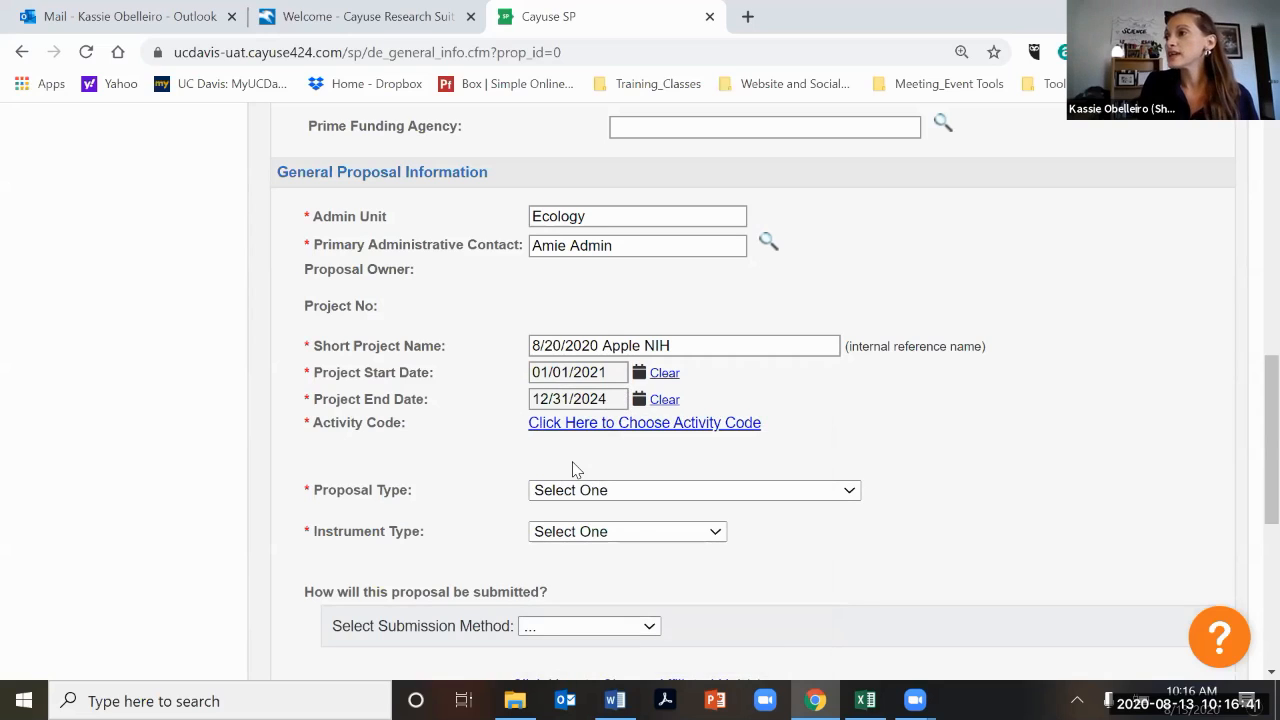
# Choose 01 Basic Research as the activity code.
pyautogui.click(648, 436)
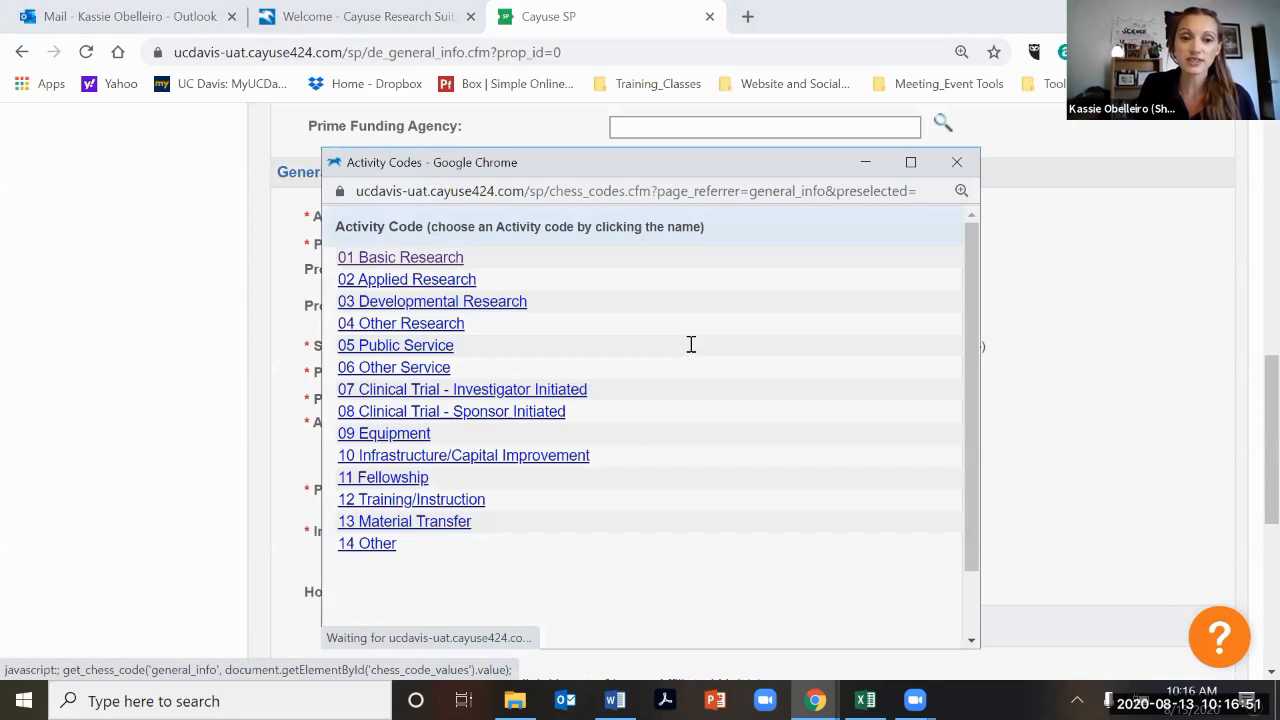
pyautogui.click(786, 453)
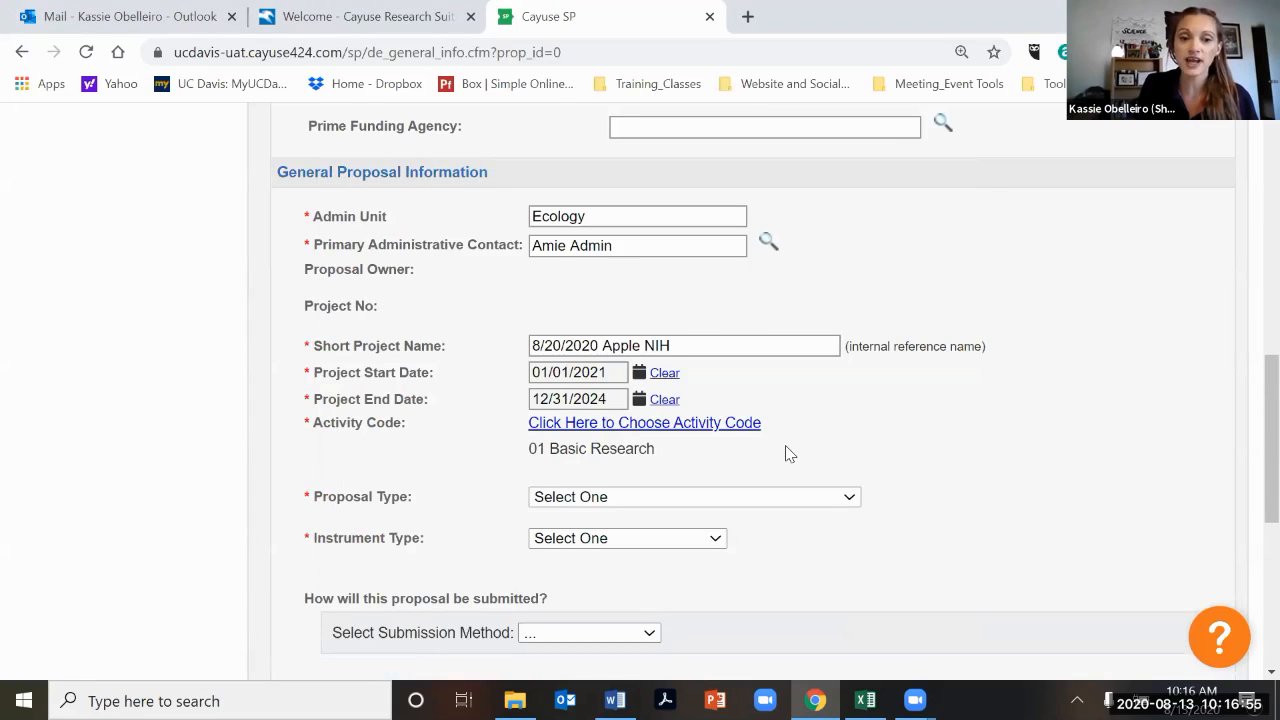
# Set the proposal type to New and the instrument type to Grant.
pyautogui.scroll(-1, 786, 453)
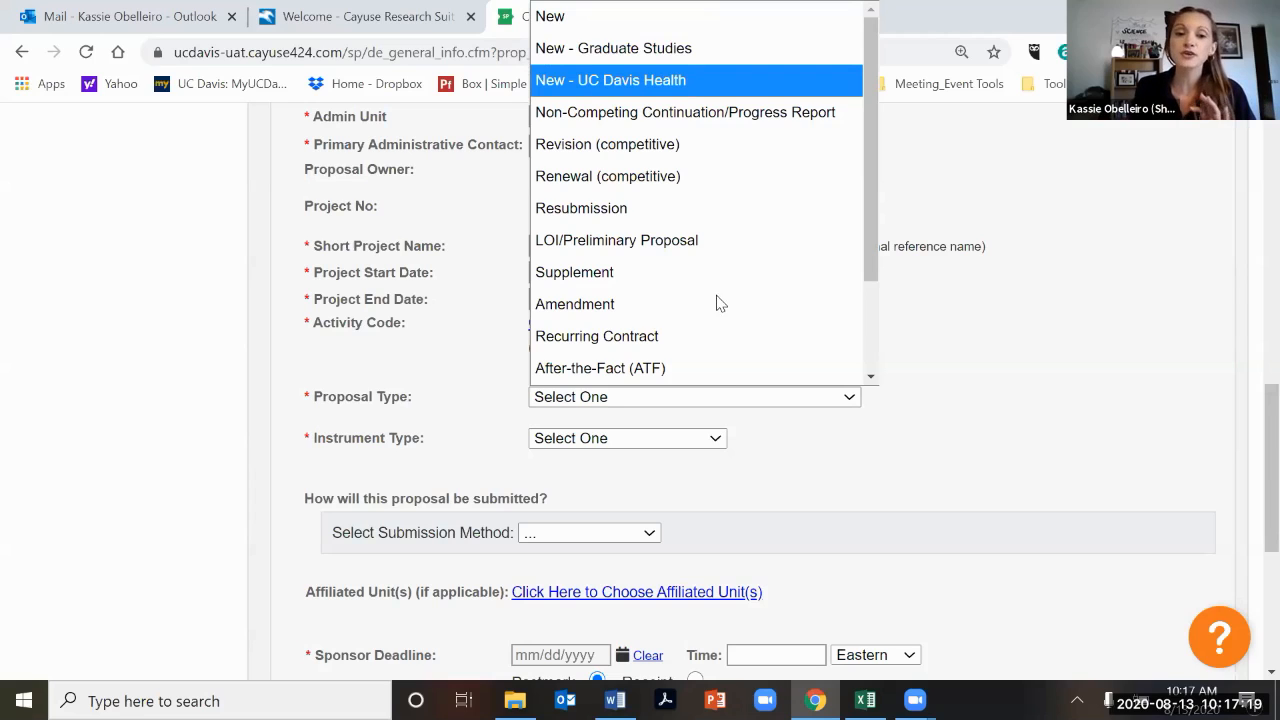
pyautogui.click(1028, 391)
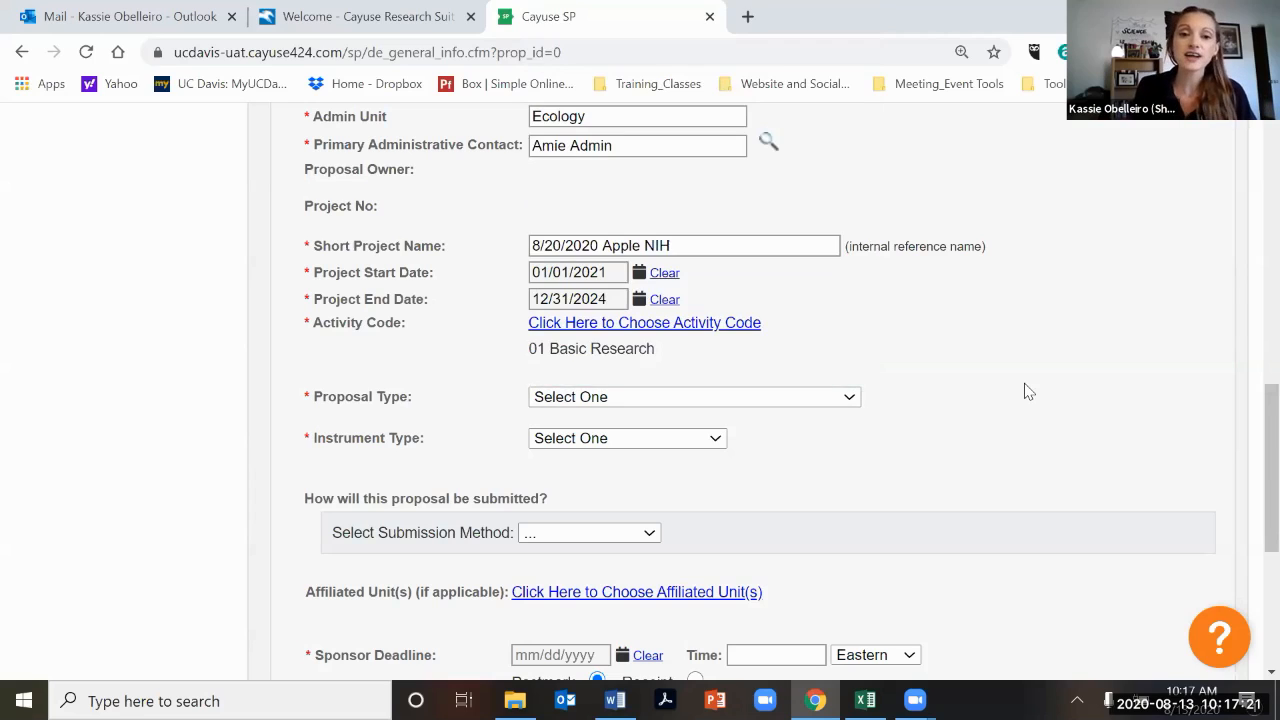
pyautogui.scroll(1, 1028, 391)
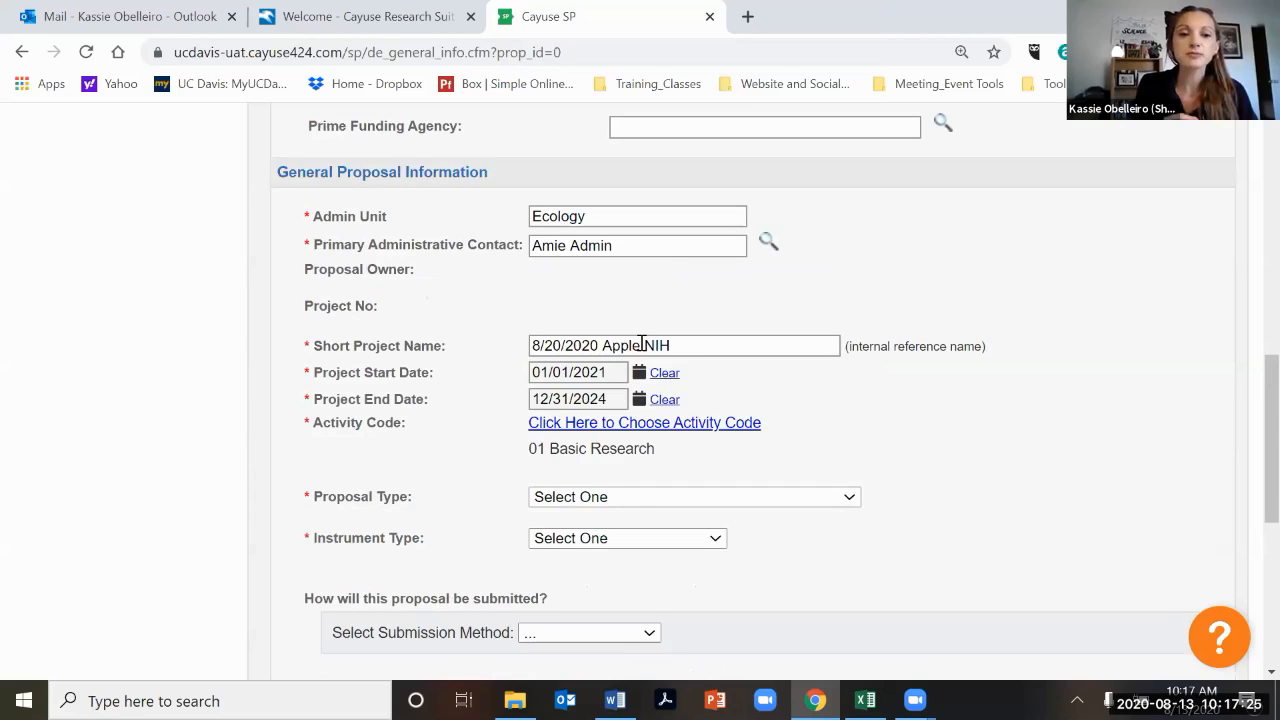
pyautogui.scroll(-1, 641, 343)
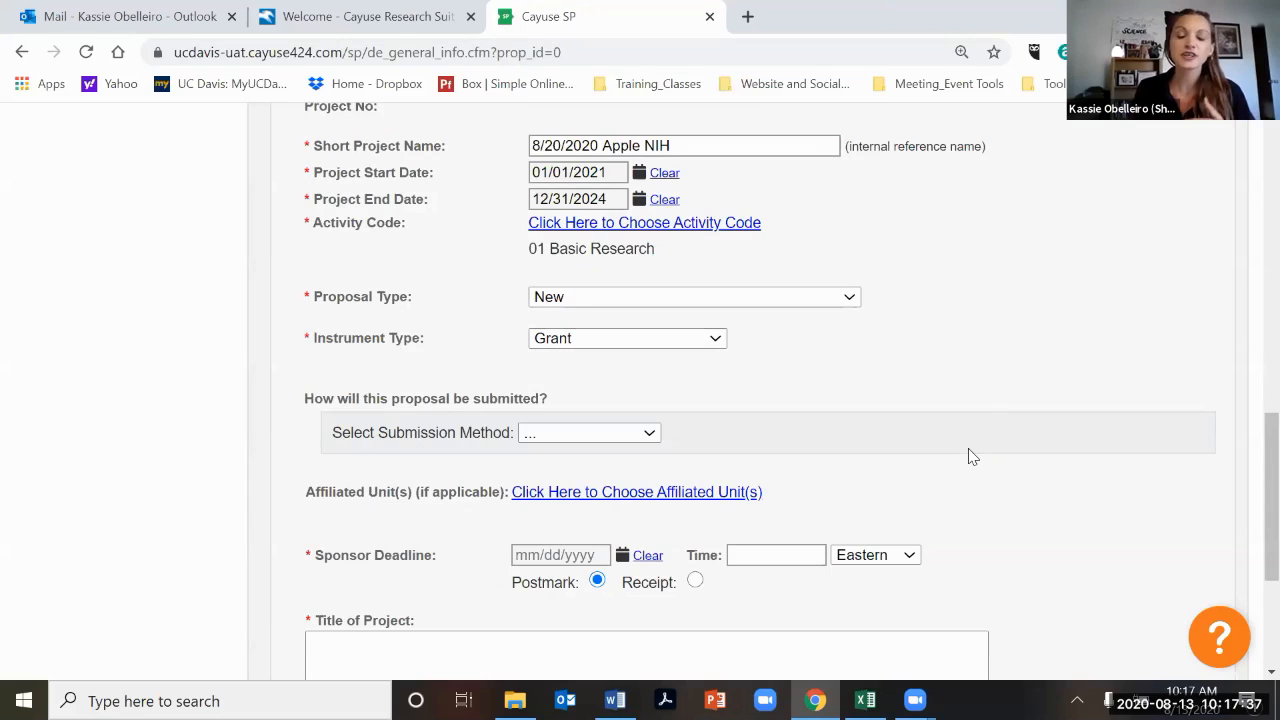
# Select Cayuse 424 as the submission method.
pyautogui.scroll(-1, 655, 345)
pyautogui.click(645, 335)
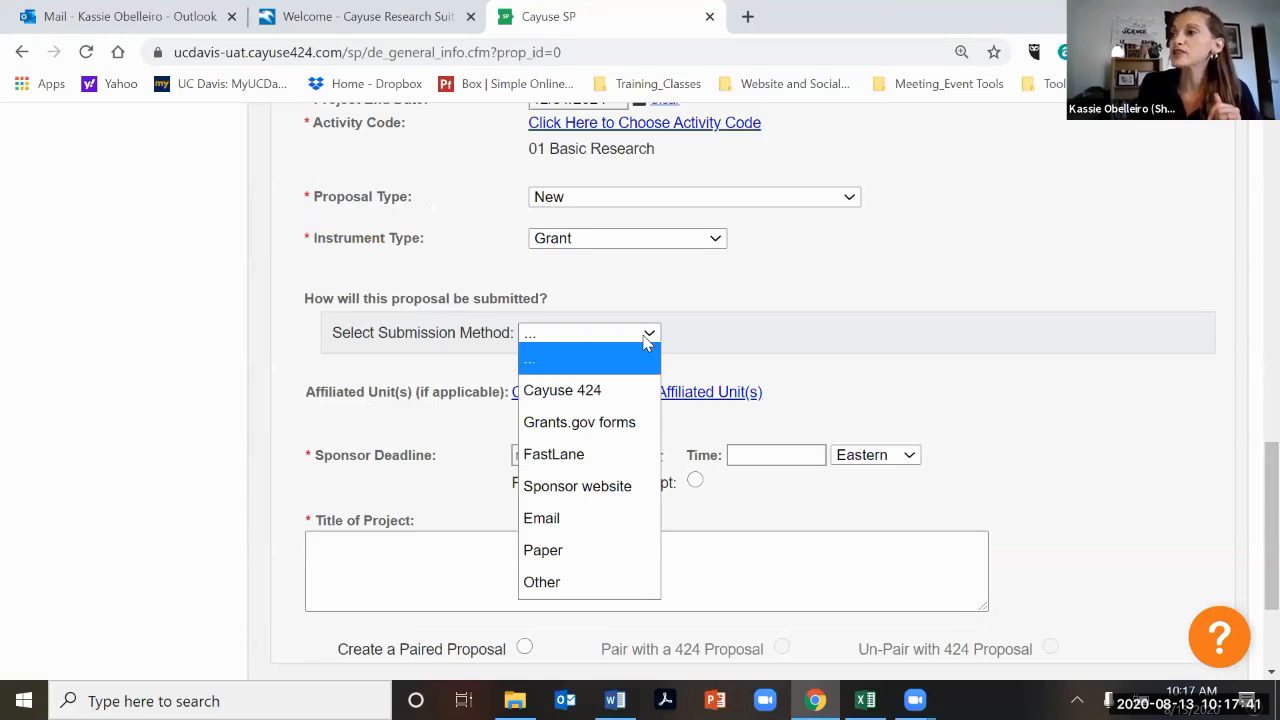
pyautogui.hotkey('alt', 'Tab')
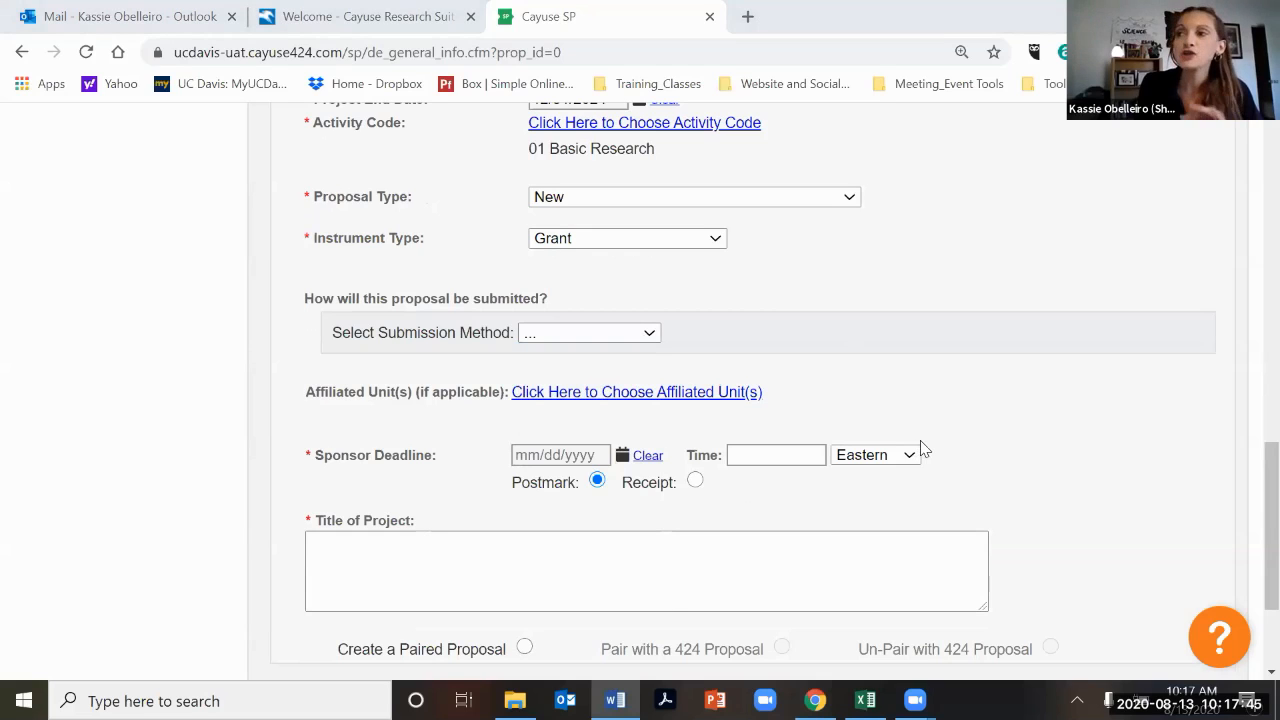
pyautogui.click(603, 337)
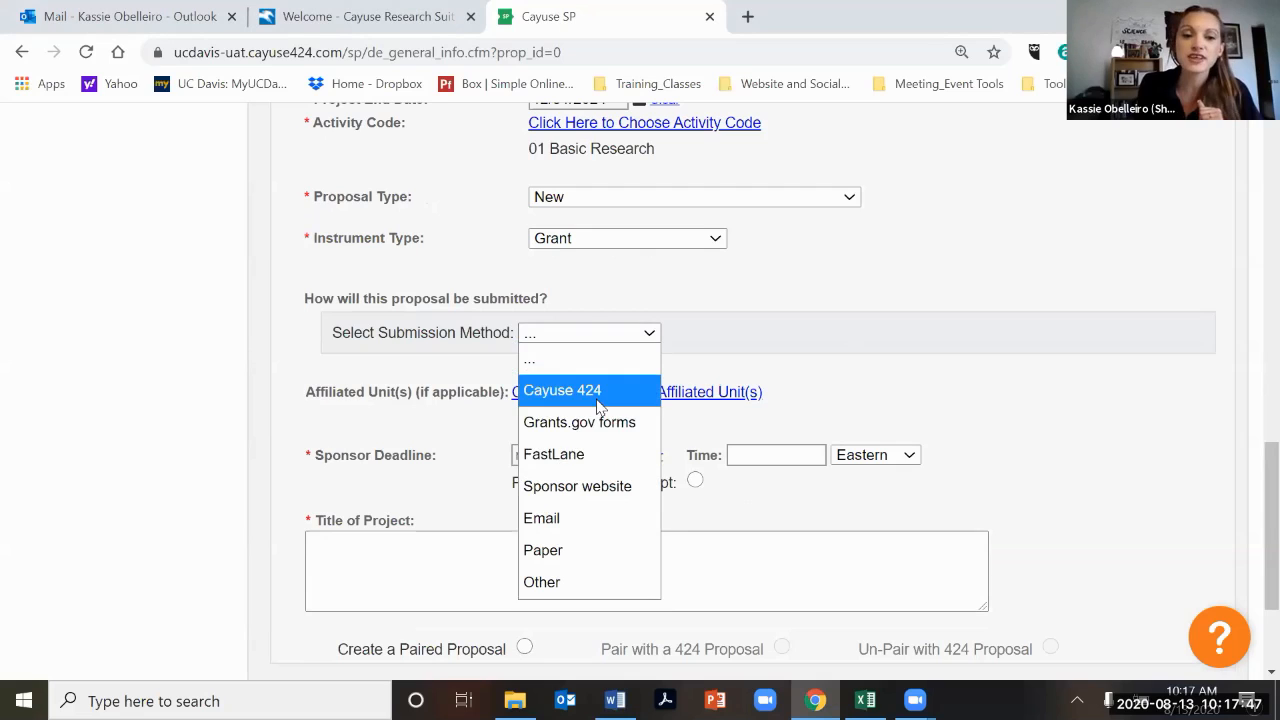
pyautogui.click(599, 403)
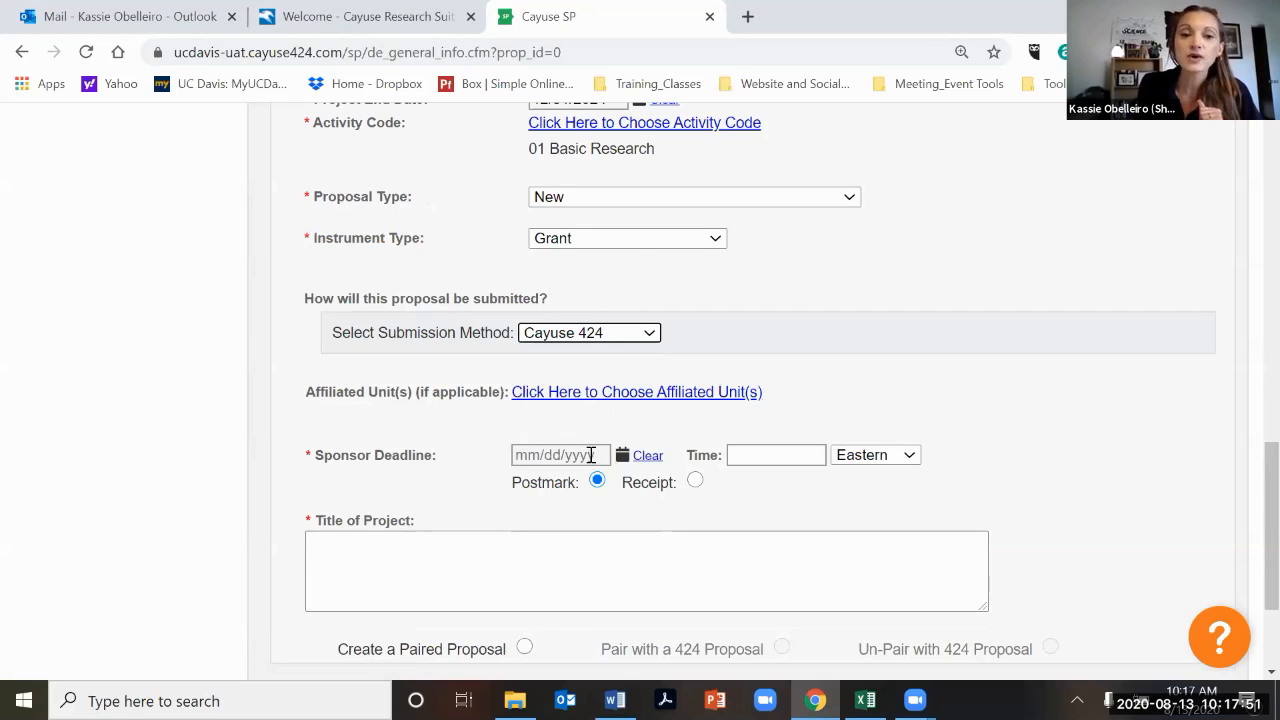
# Set the sponsor deadline to 08/20/2020 at 17:00 Pacific time with Receipt selected.
pyautogui.scroll(2, 583, 400)
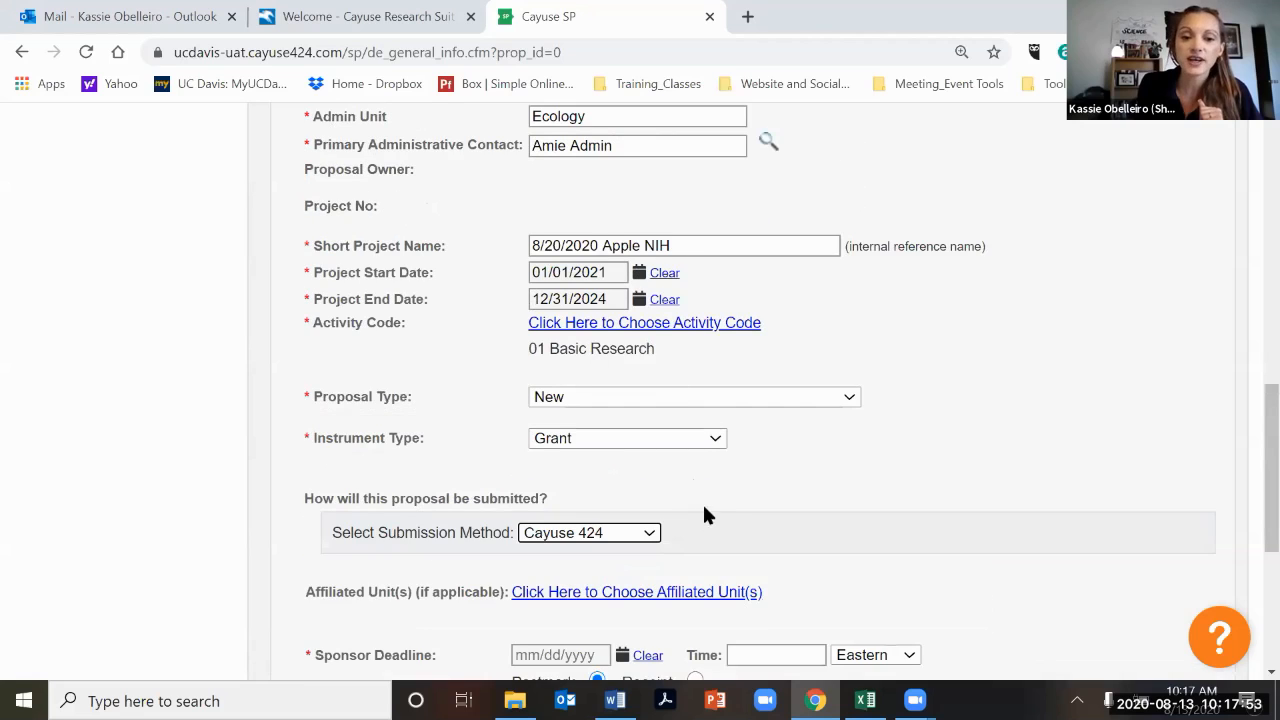
pyautogui.scroll(-3, 704, 543)
pyautogui.click(705, 540)
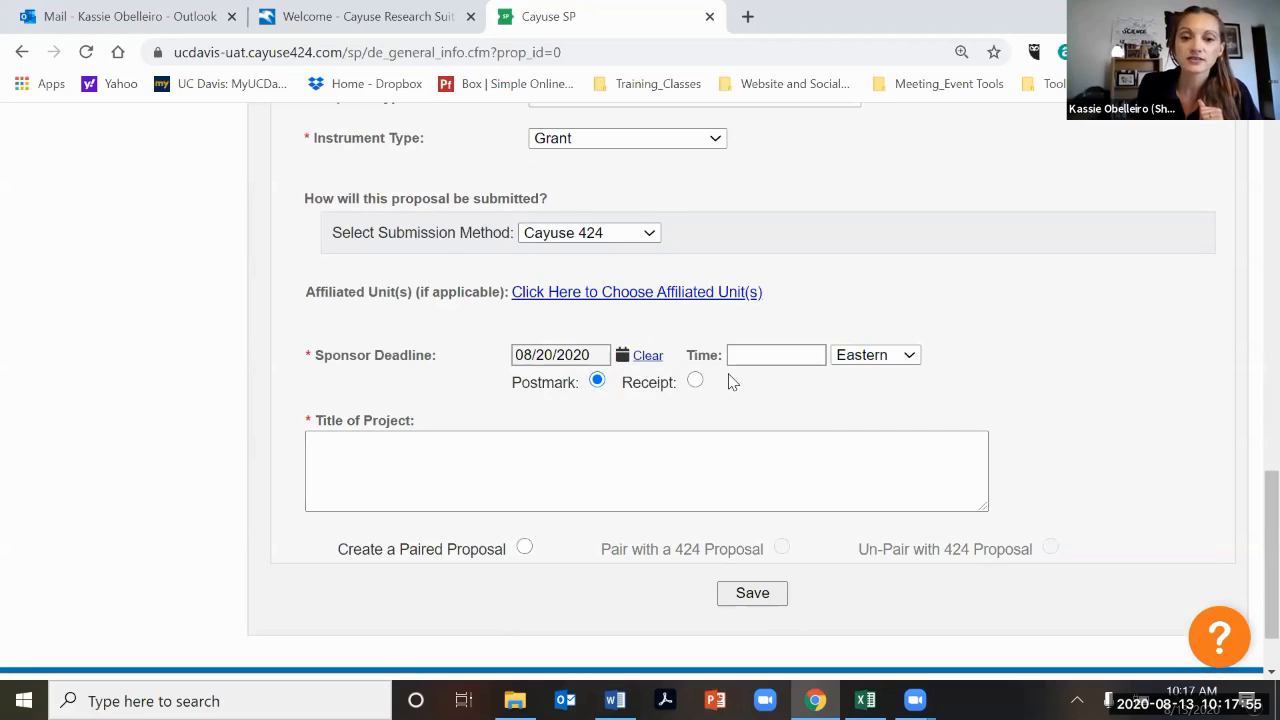
pyautogui.click(744, 355)
pyautogui.write('17:00')
pyautogui.click(873, 355)
pyautogui.click(860, 475)
pyautogui.click(695, 380)
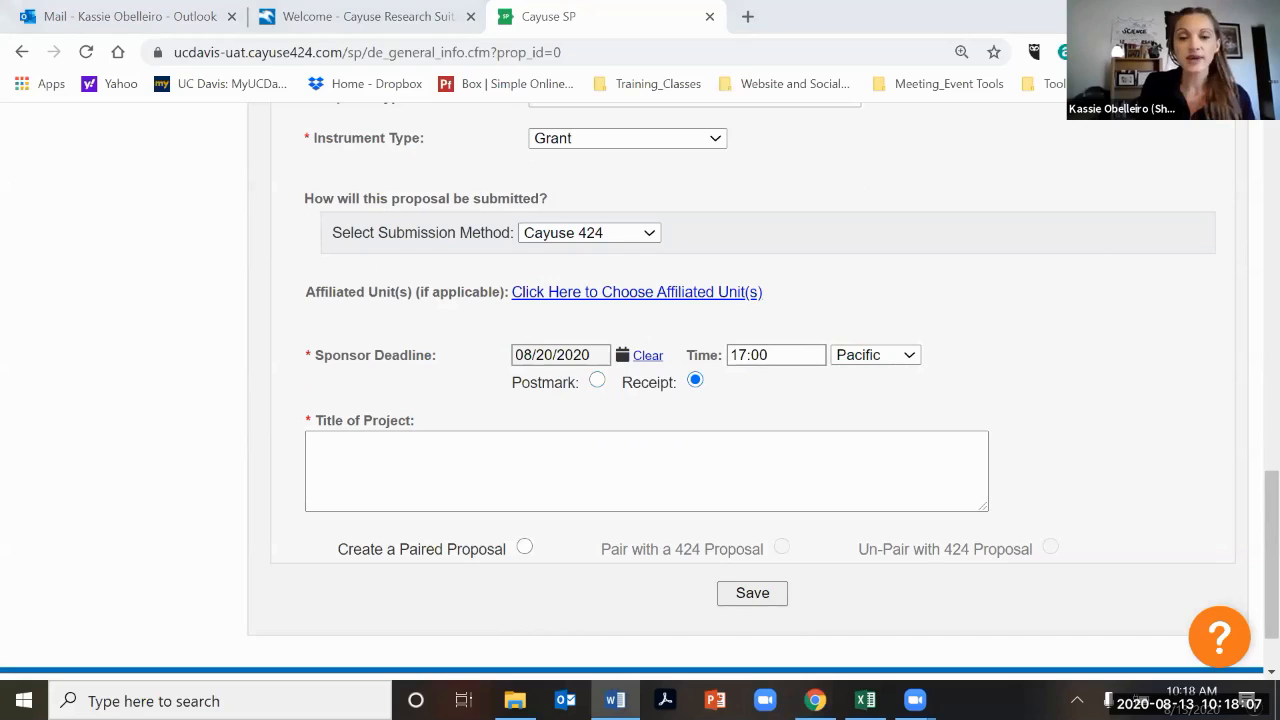
# Paste Socio-ecological factors in Malaria transmission as the title of the project.
pyautogui.click(513, 481)
pyautogui.write('Socio-ecological factors in Malaria transmission')
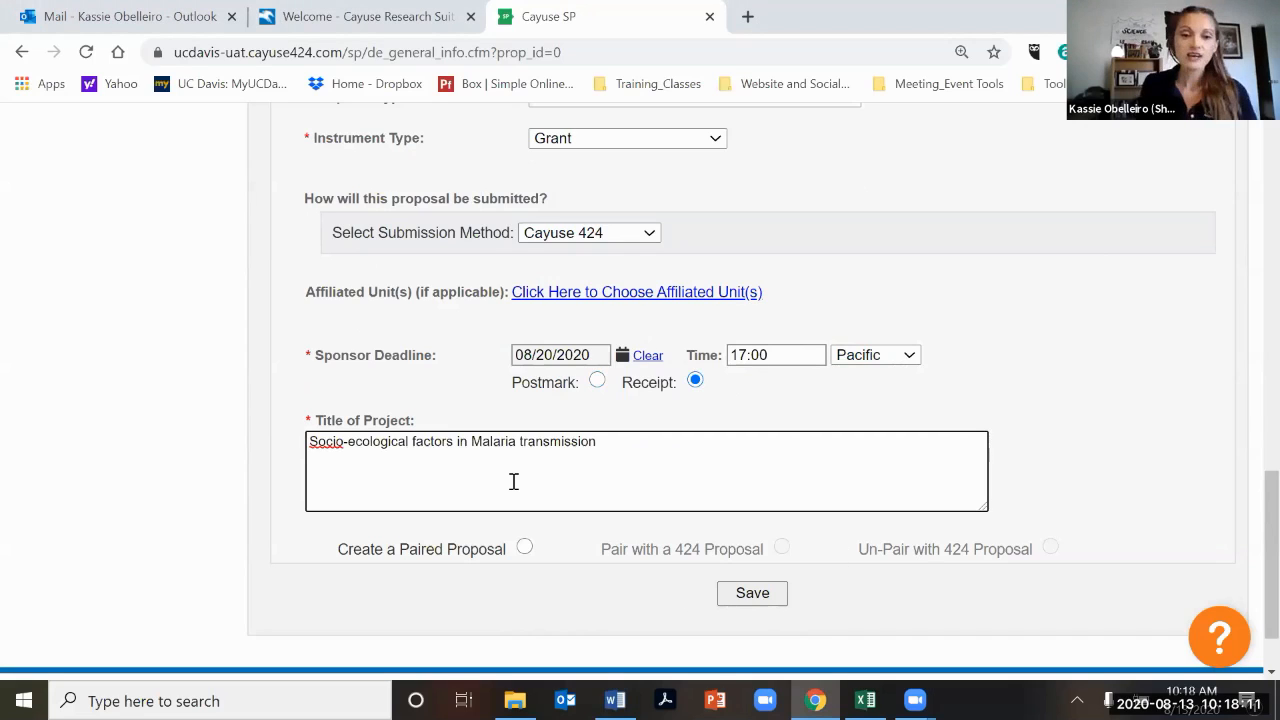
pyautogui.write('- Kassie')
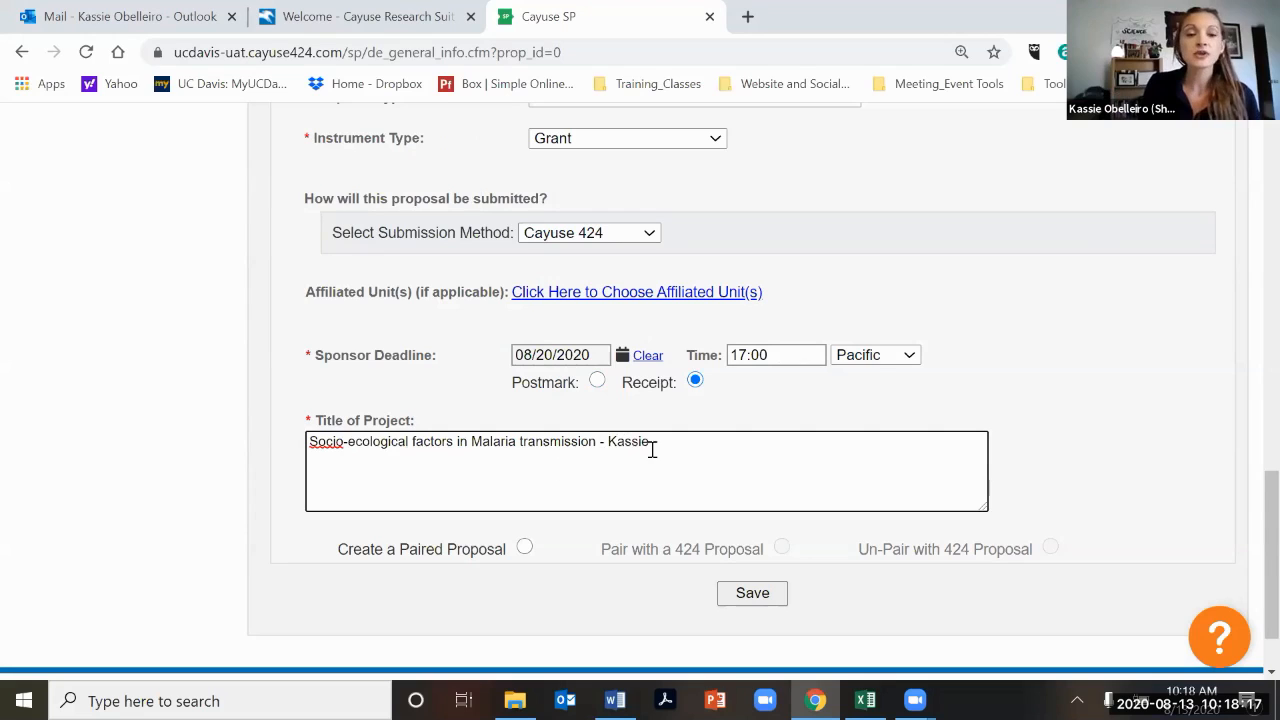
pyautogui.keyDown('shift'); pyautogui.click(603, 445); pyautogui.keyUp('shift')
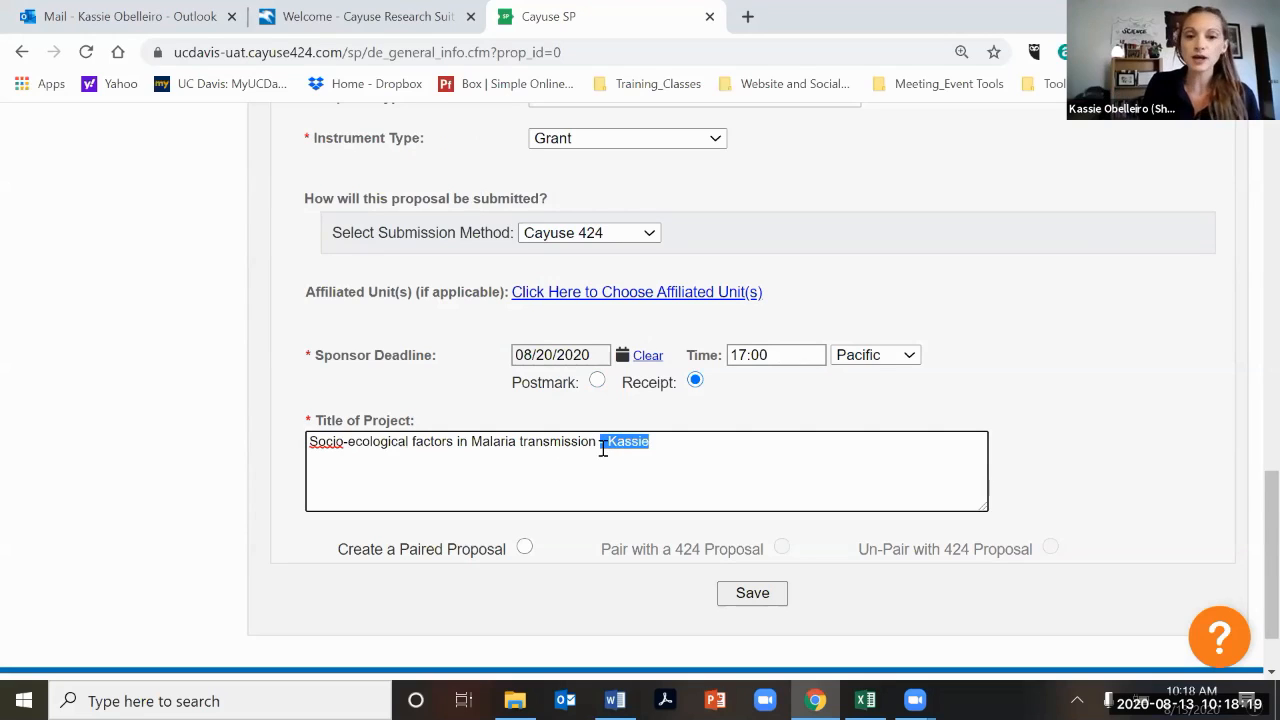
pyautogui.press('BackSpace')
# Append a dash and the preparer's first name to the short project name.
pyautogui.scroll(2, 713, 241)
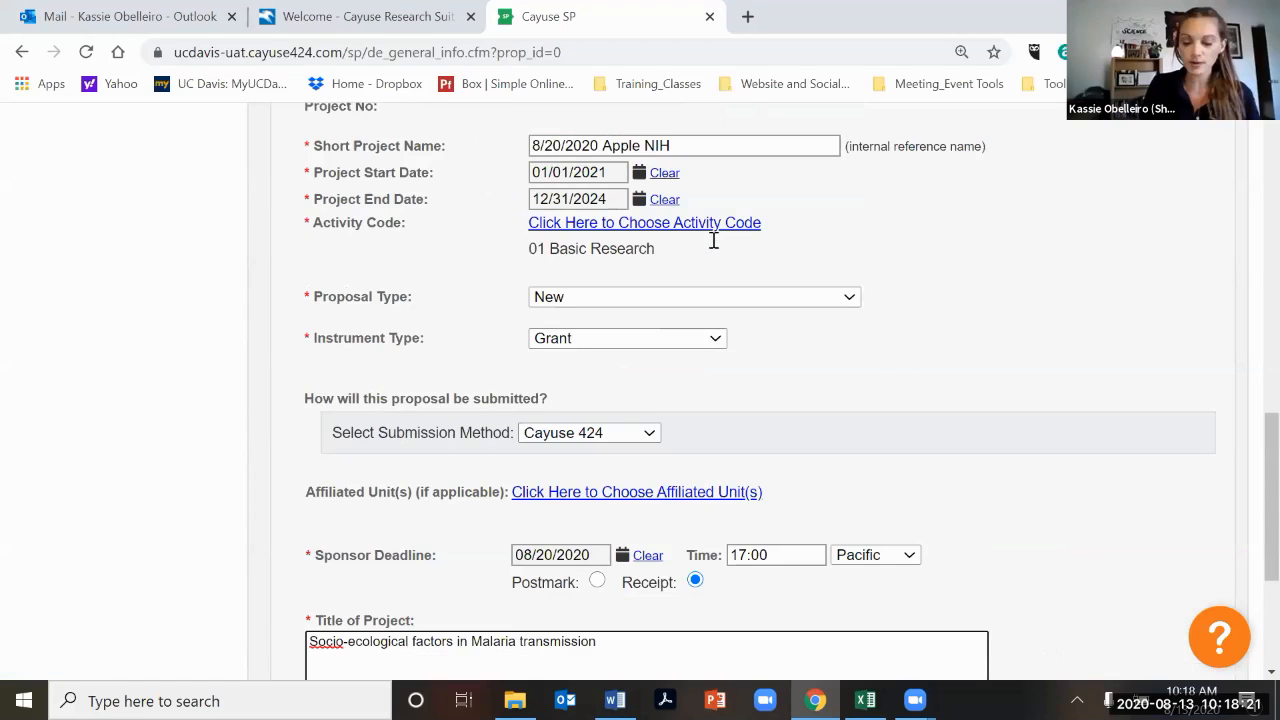
pyautogui.scroll(1, 713, 241)
pyautogui.click(713, 241)
pyautogui.write('- Kassie')
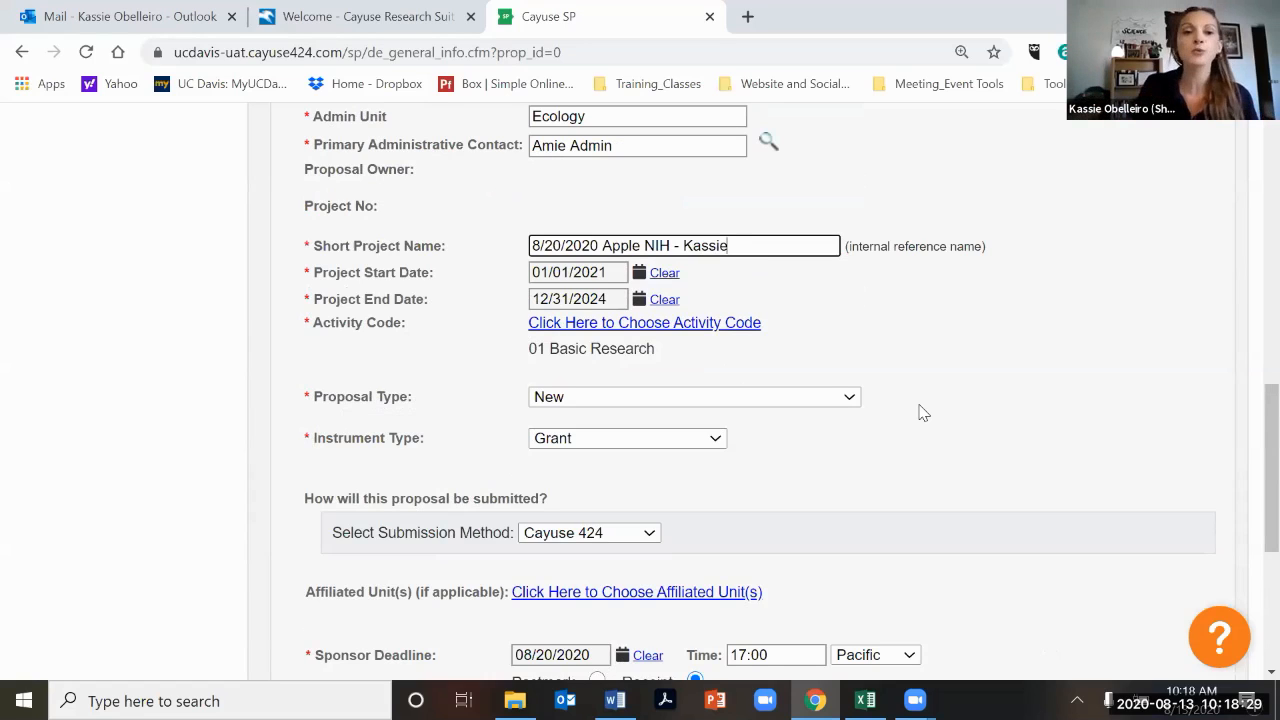
# Save the general proposal information.
pyautogui.scroll(-1, 920, 404)
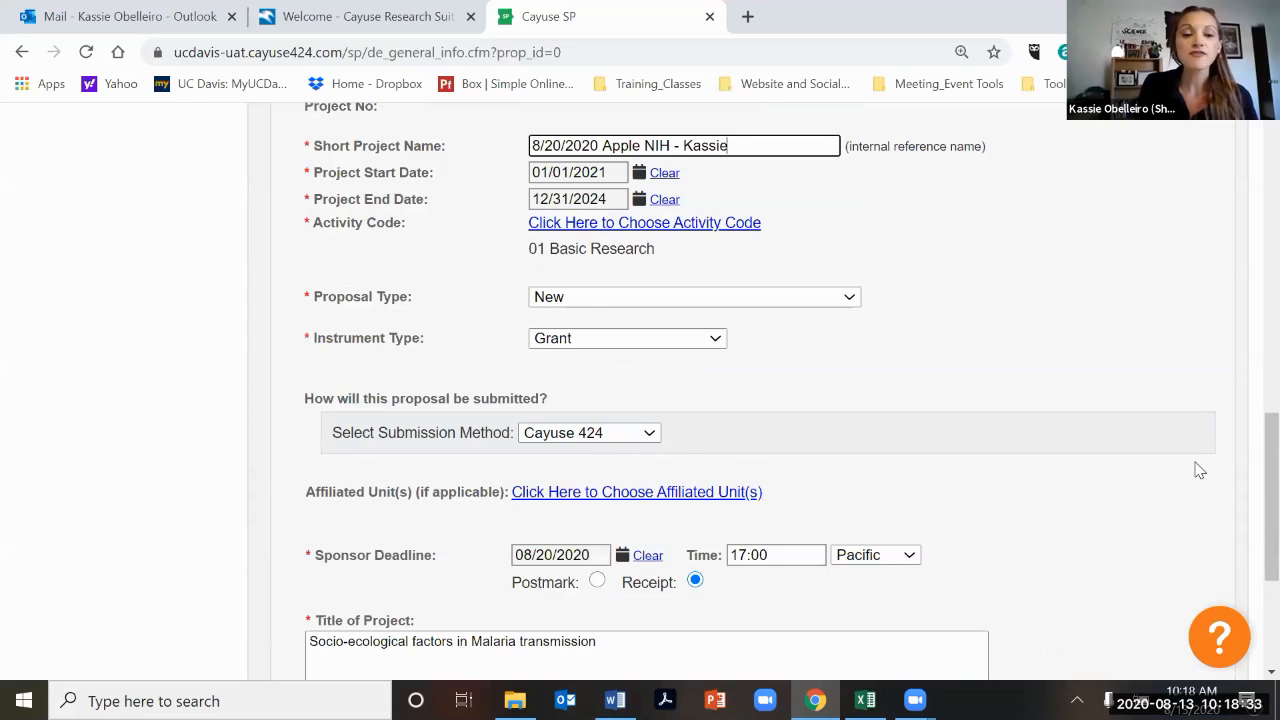
pyautogui.scroll(-3, 848, 458)
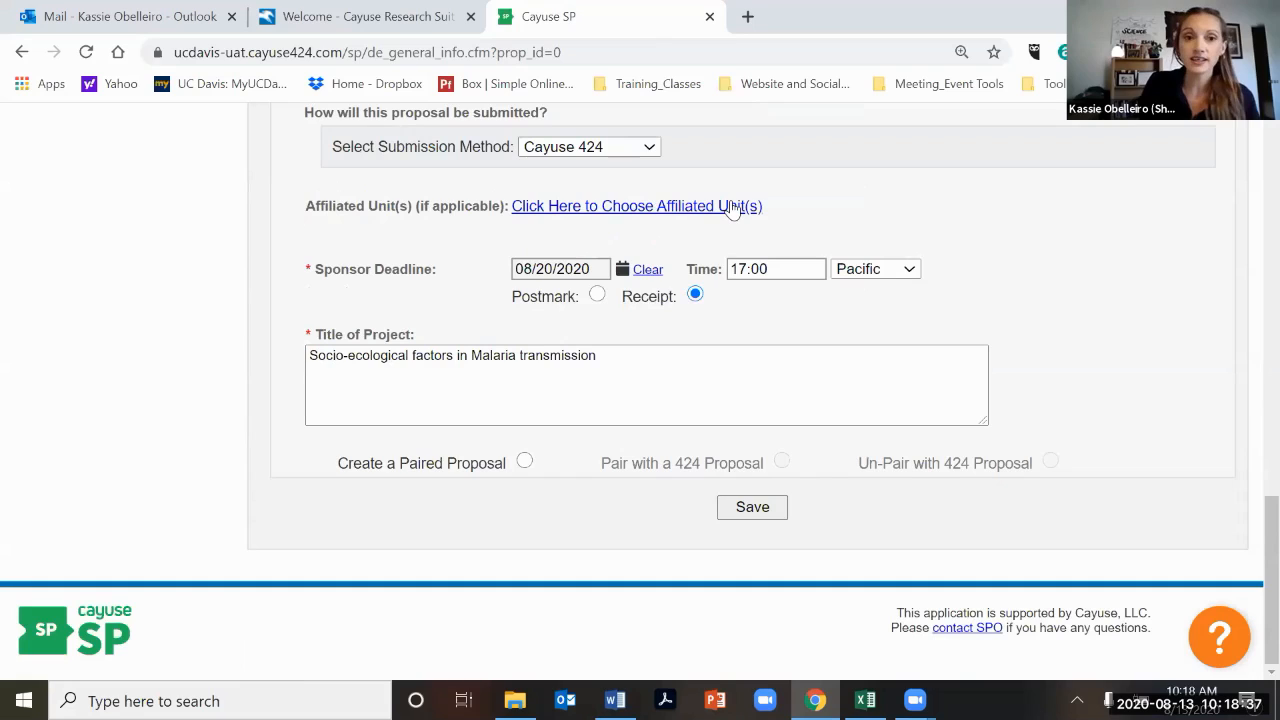
pyautogui.click(749, 508)
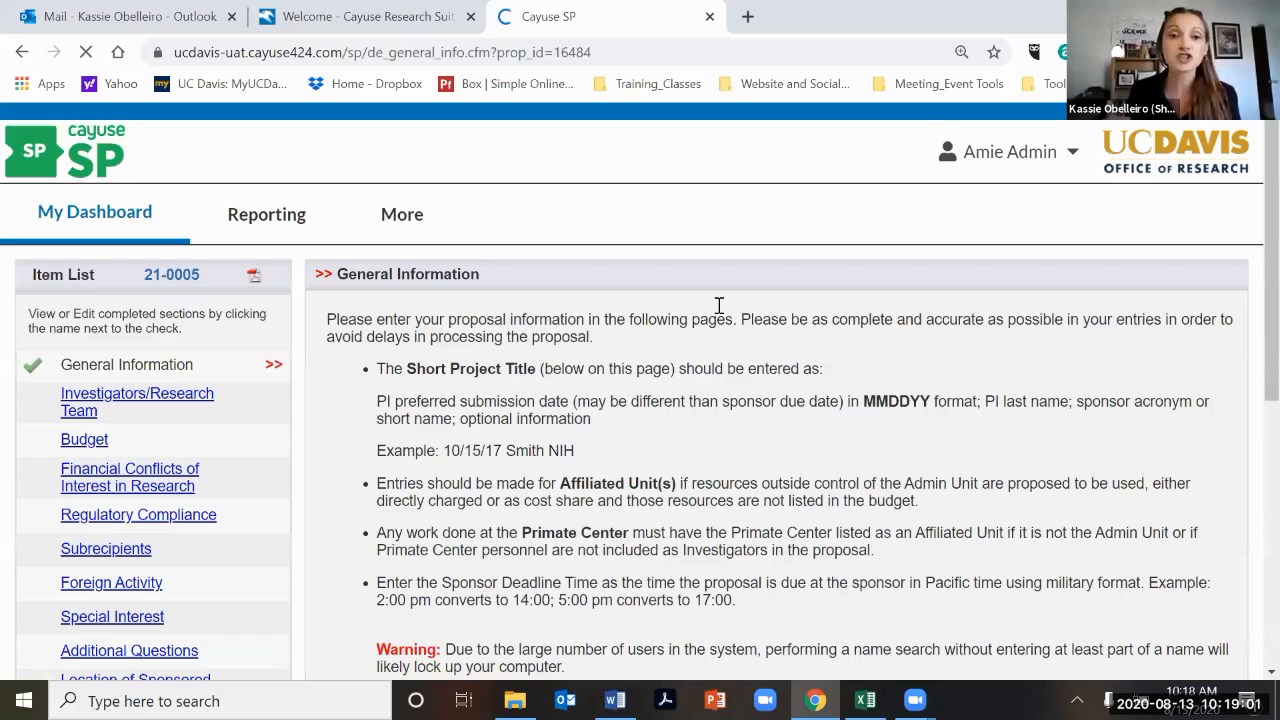
# Review the saved proposal's general information page.
pyautogui.scroll(-2, 718, 305)
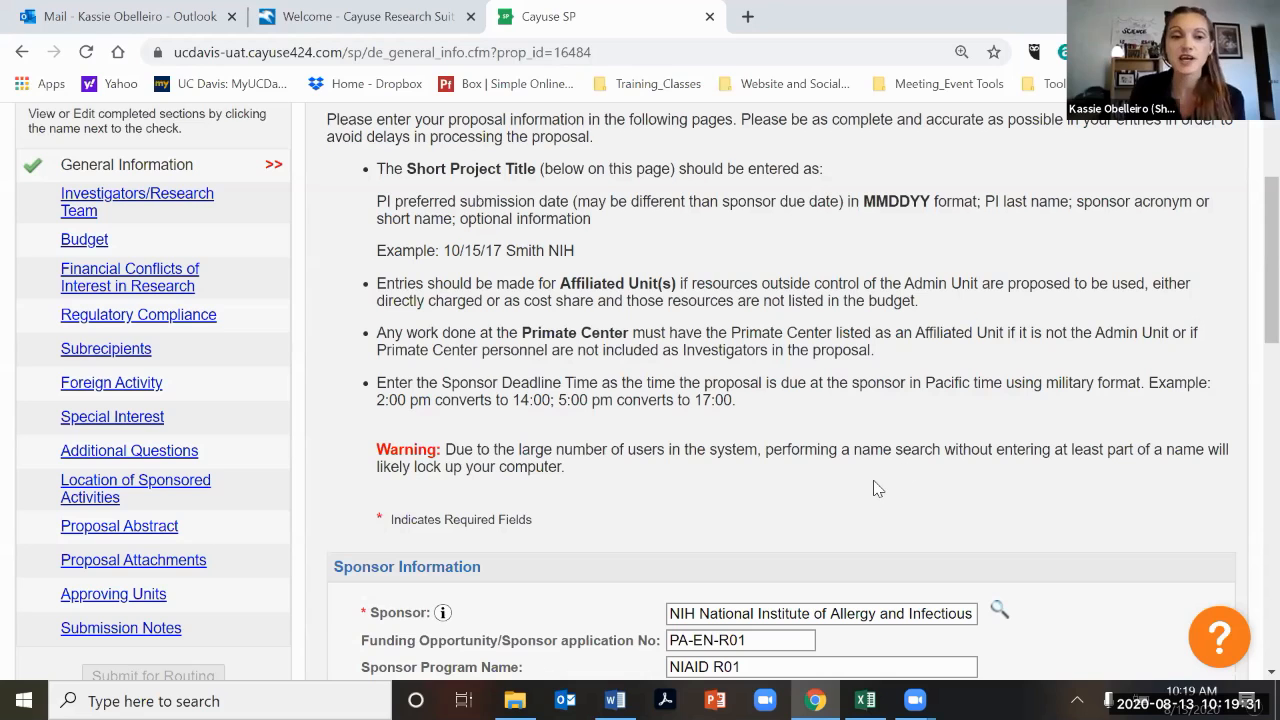
pyautogui.scroll(-7, 876, 488)
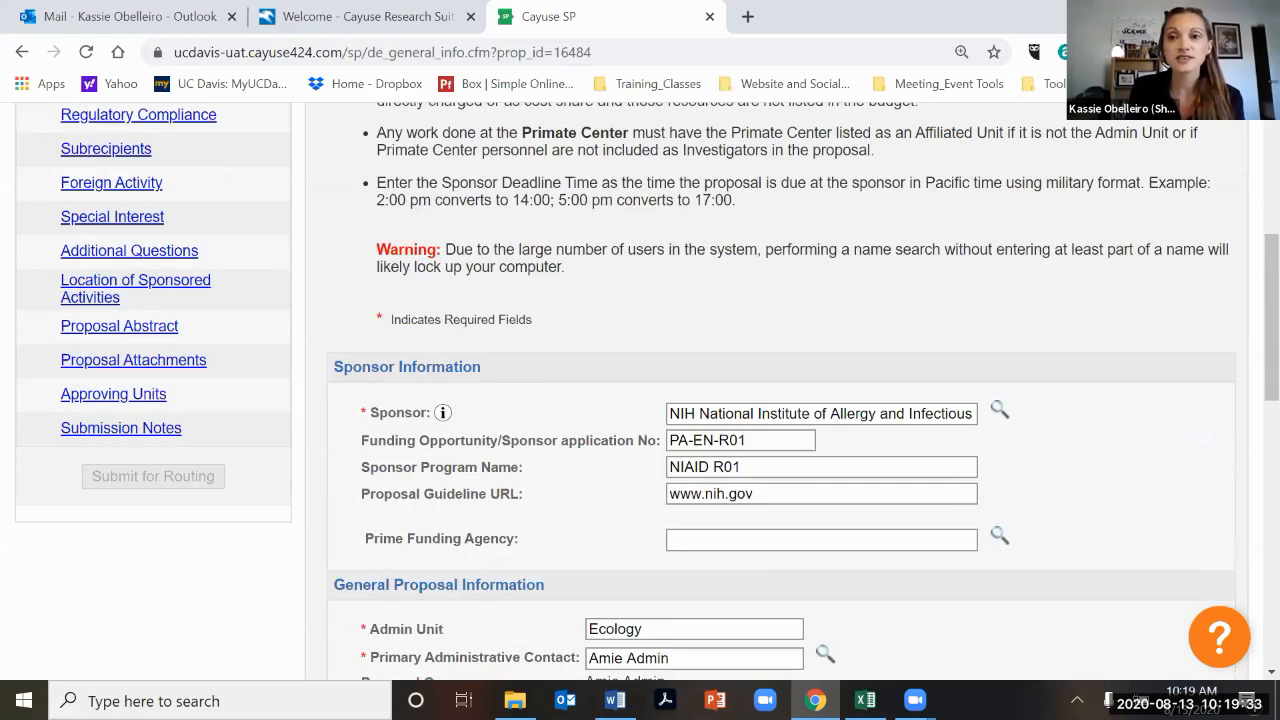
pyautogui.scroll(4, 937, 652)
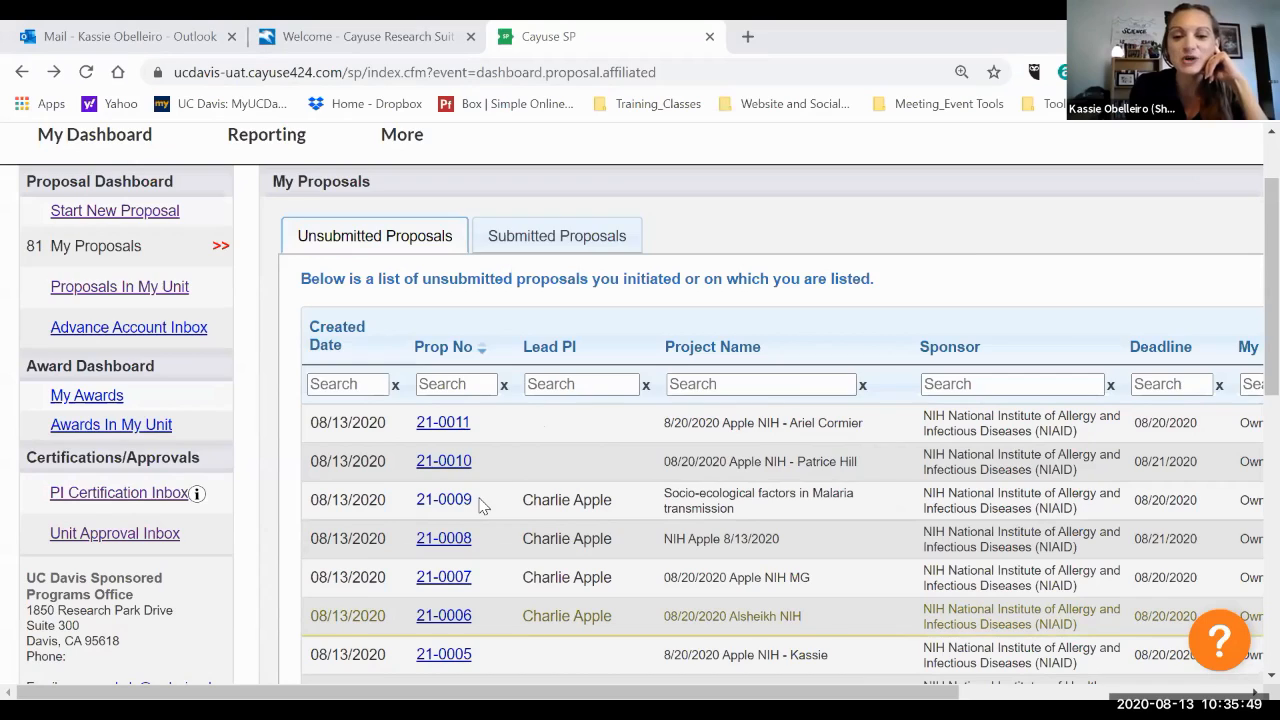
# Open proposal 21-0003 from the unsubmitted proposals list.
pyautogui.scroll(-1, 483, 506)
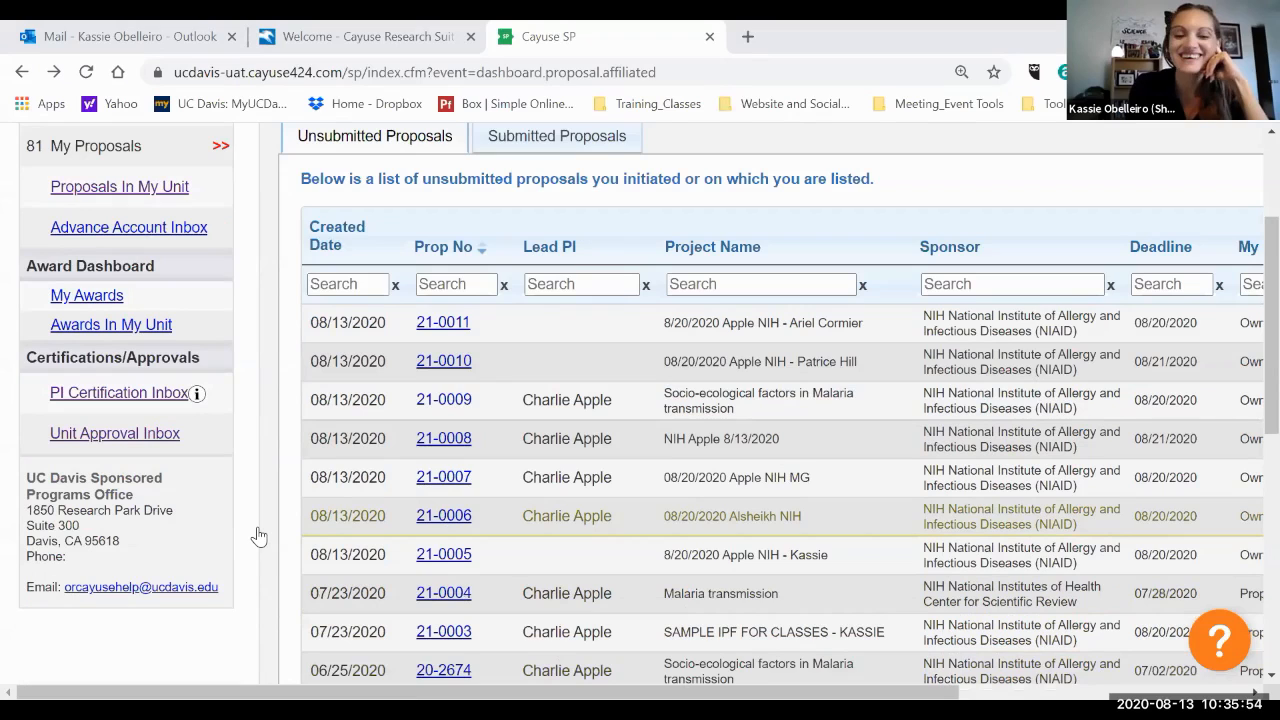
pyautogui.scroll(-1, 258, 537)
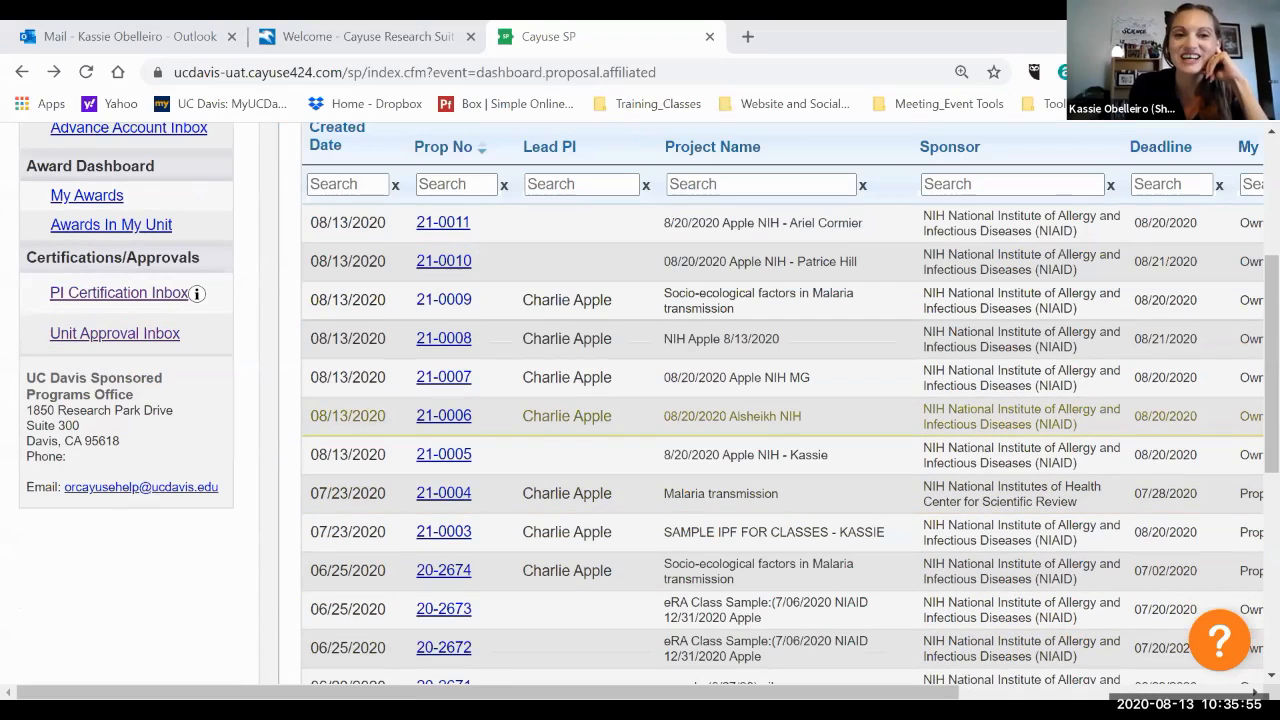
pyautogui.hscroll(3, 258, 543)
pyautogui.click(257, 540)
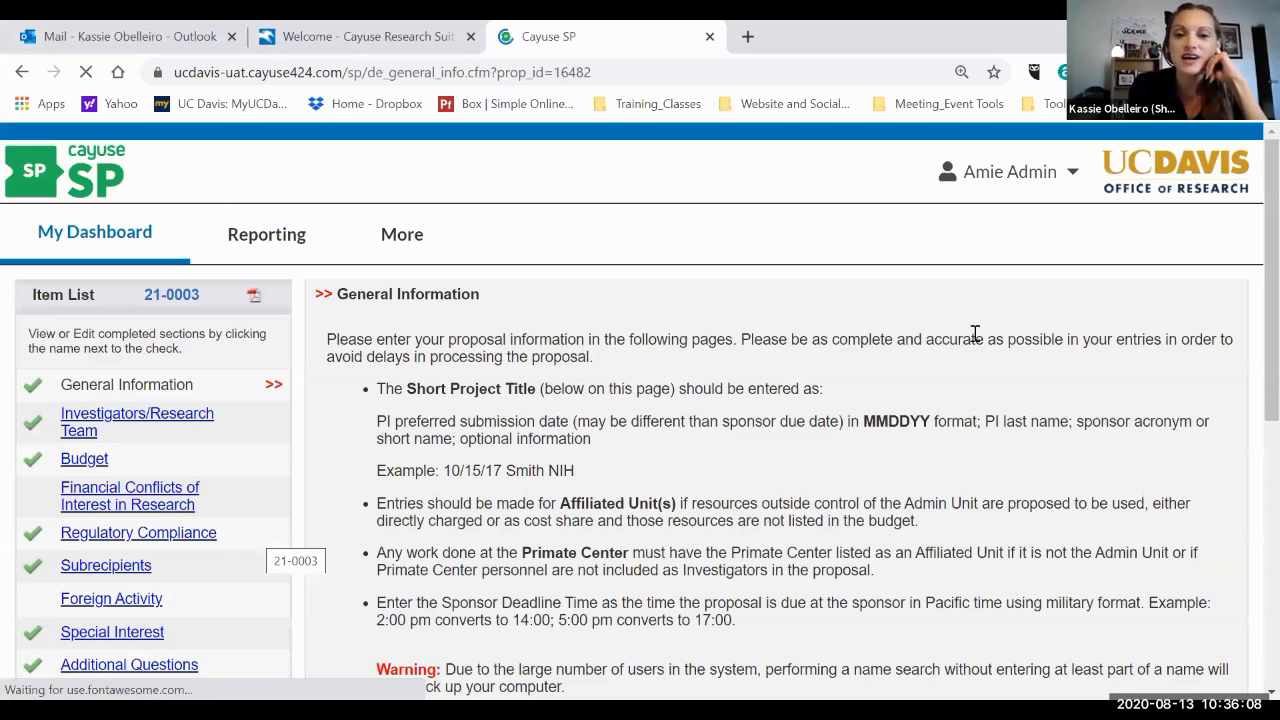
# Look up the funding opportunity by searching niaid PA-EN-R01 in a new browser tab.
pyautogui.scroll(-5, 735, 327)
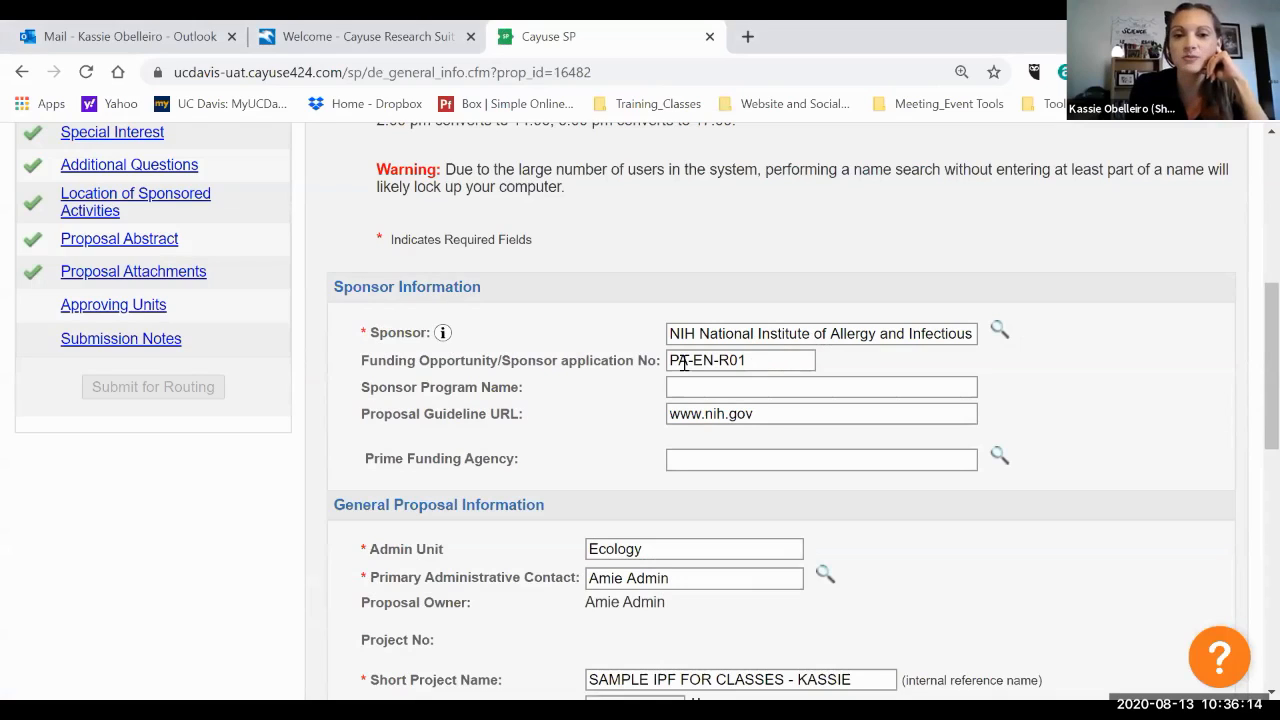
pyautogui.moveTo(747, 361); pyautogui.dragTo(652, 364)
pyautogui.click(760, 362)
pyautogui.click(746, 394)
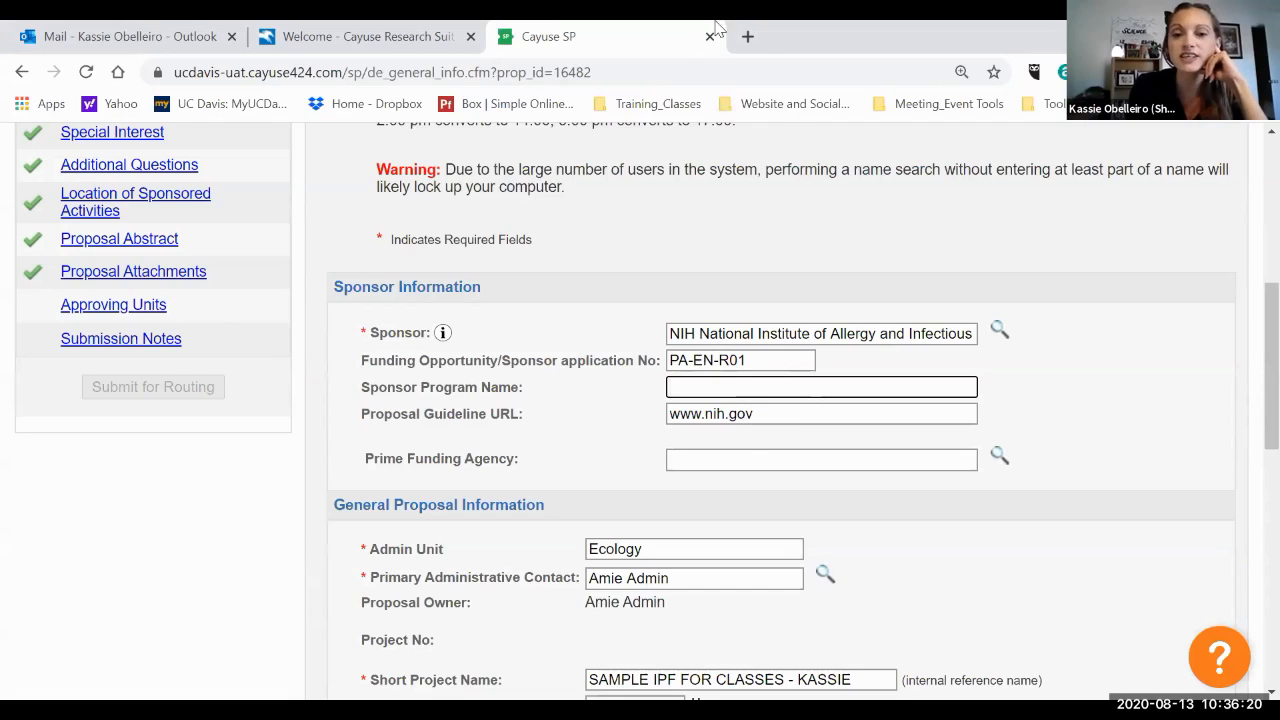
pyautogui.click(747, 36)
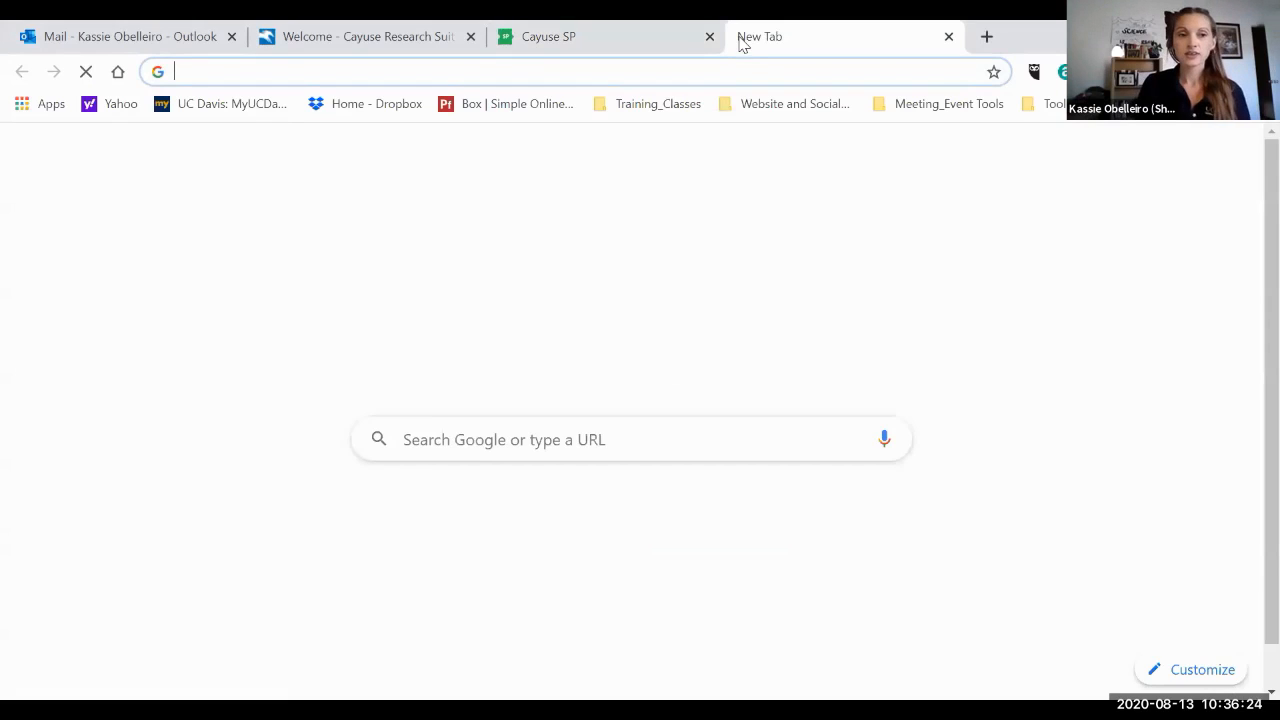
pyautogui.write('ni')
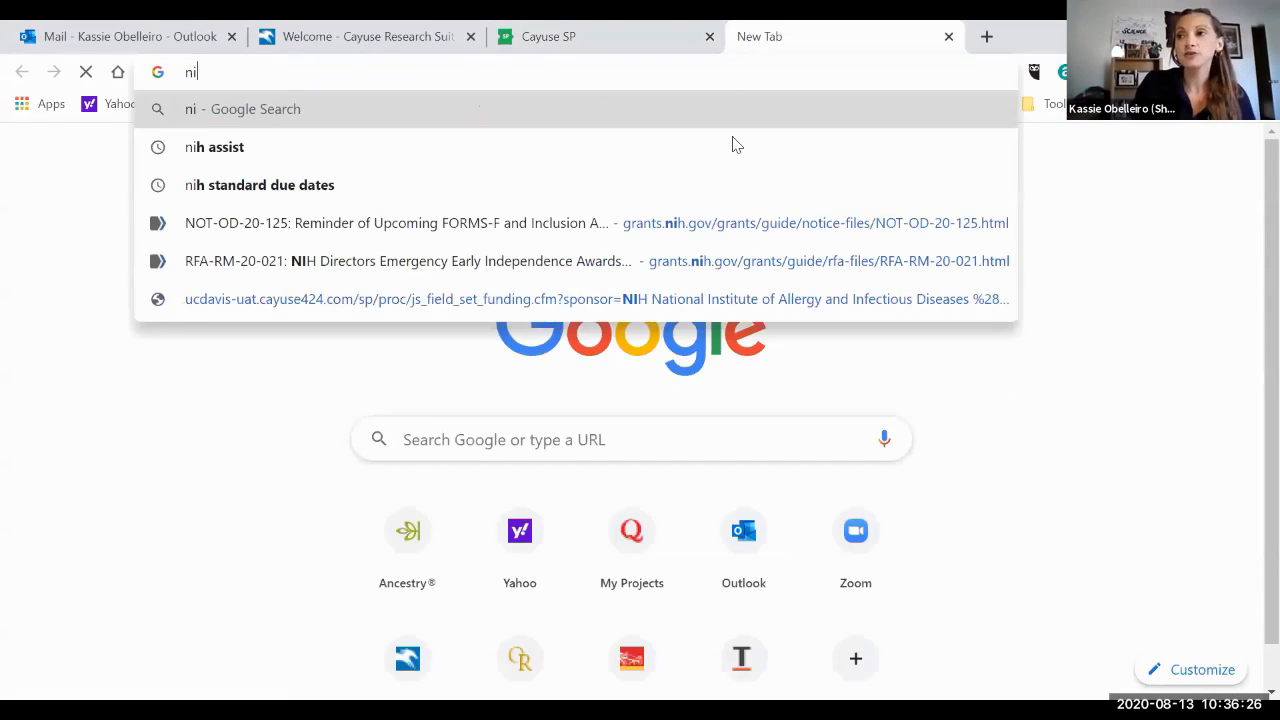
pyautogui.write('aid PA-EN-R01')
pyautogui.press('Return')
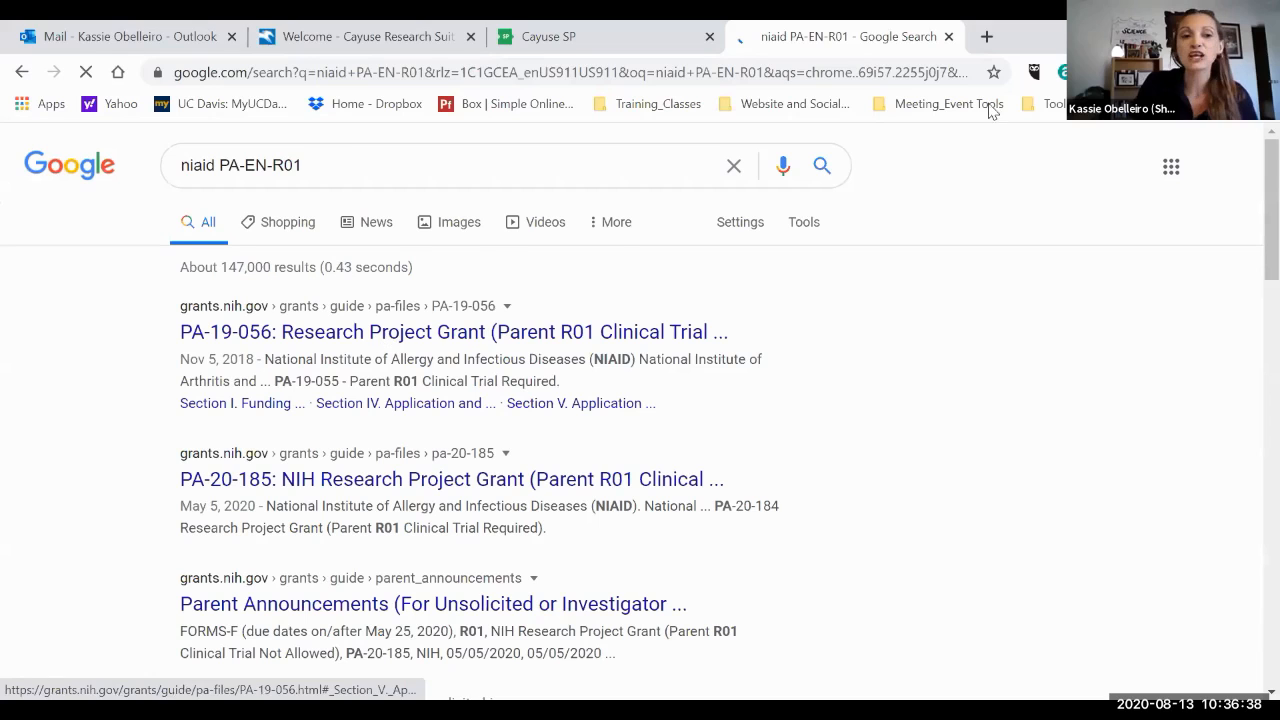
# Enter the PA-19-056 opportunity title as the Sponsor Program Name and its page address as the Proposal Guideline URL.
pyautogui.scroll(-1, 940, 308)
pyautogui.scroll(1, 940, 308)
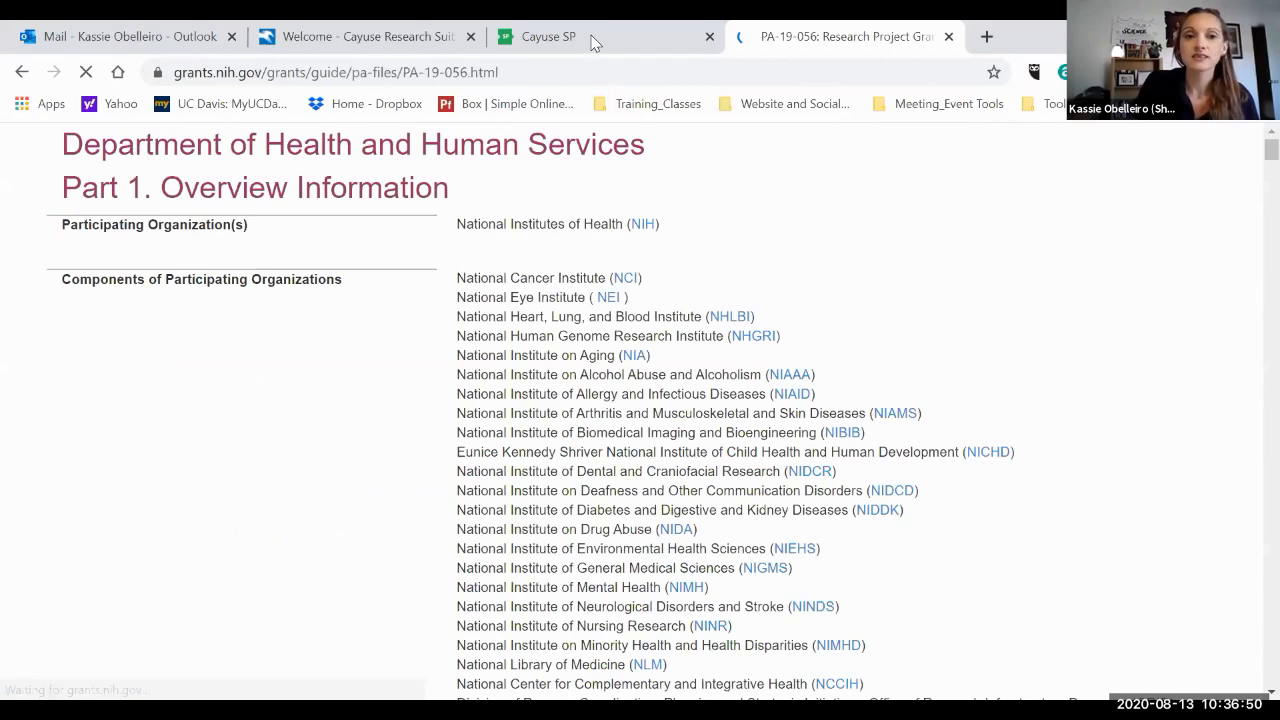
pyautogui.scroll(-10, 765, 387)
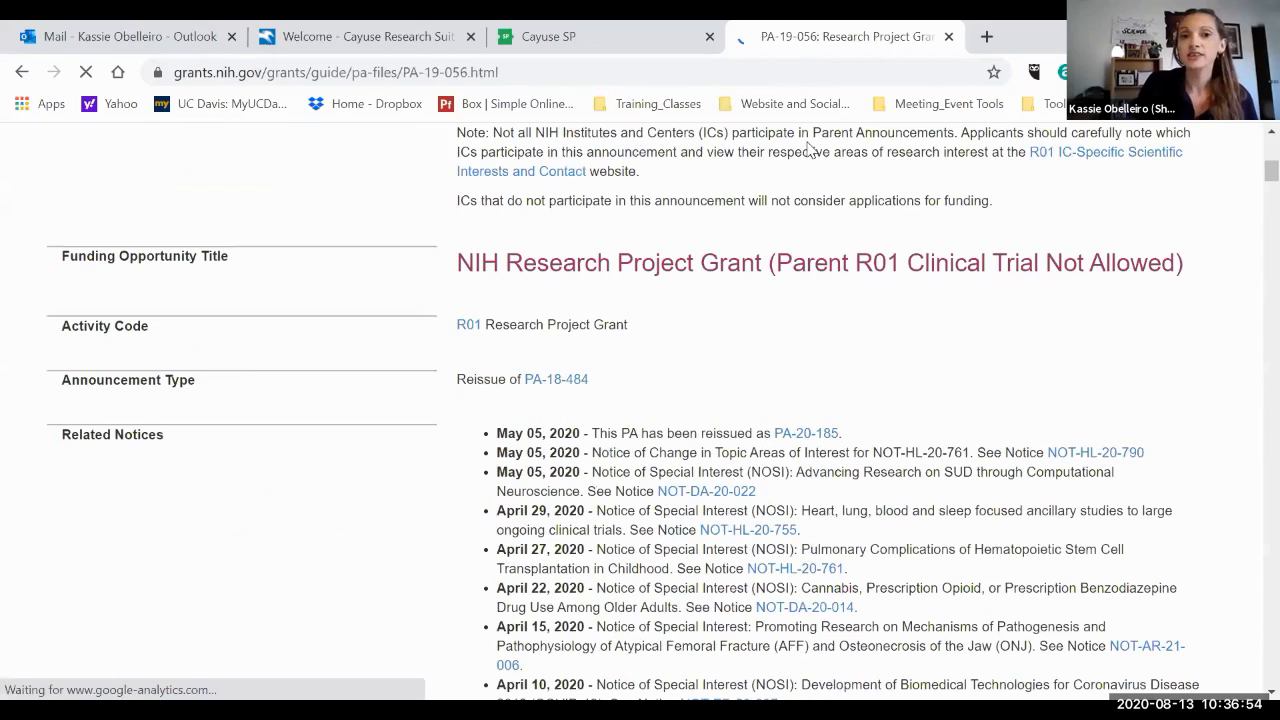
pyautogui.click(617, 41)
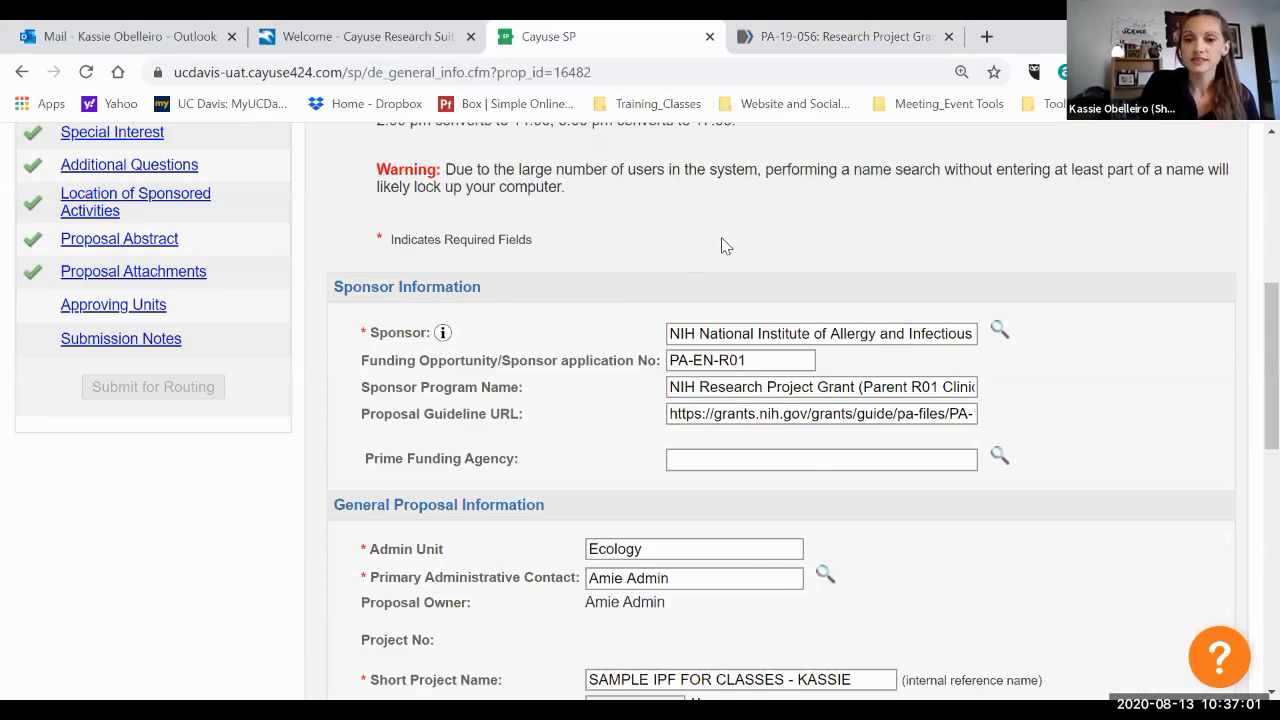
pyautogui.scroll(-1, 721, 237)
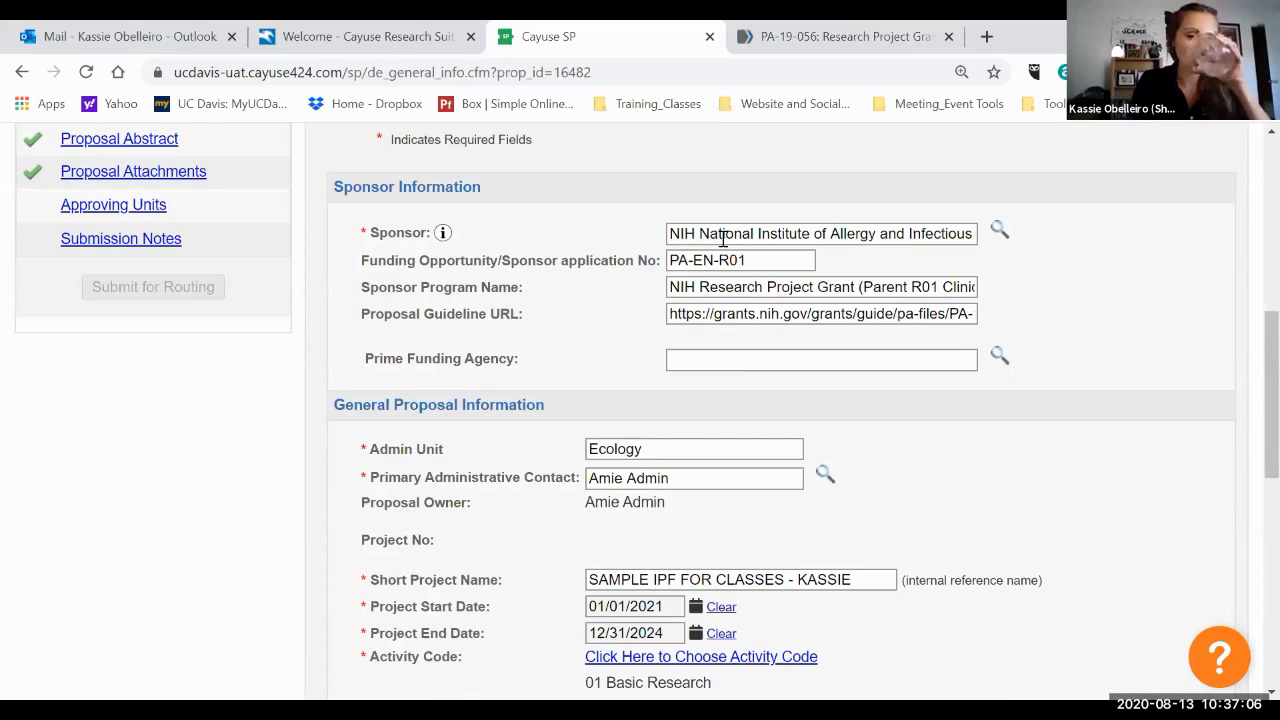
# Save the general proposal information and close the funding opportunity tab.
pyautogui.scroll(-1, 722, 239)
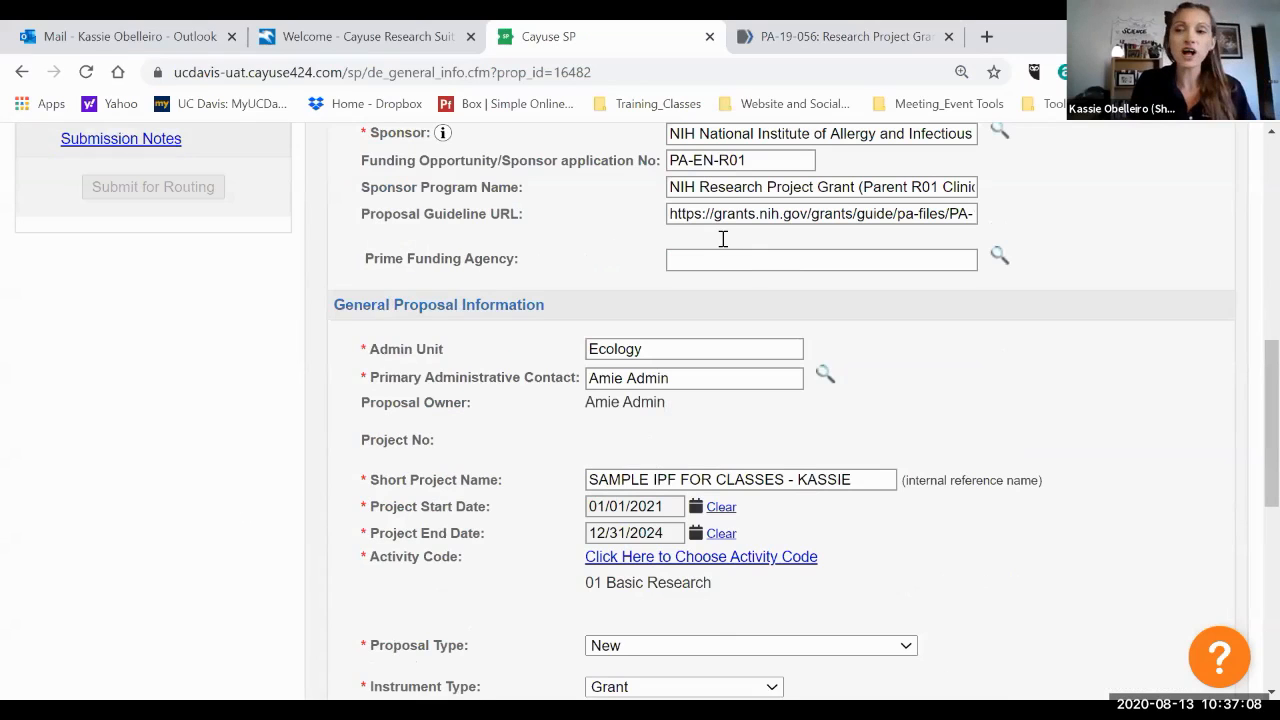
pyautogui.scroll(-1, 715, 277)
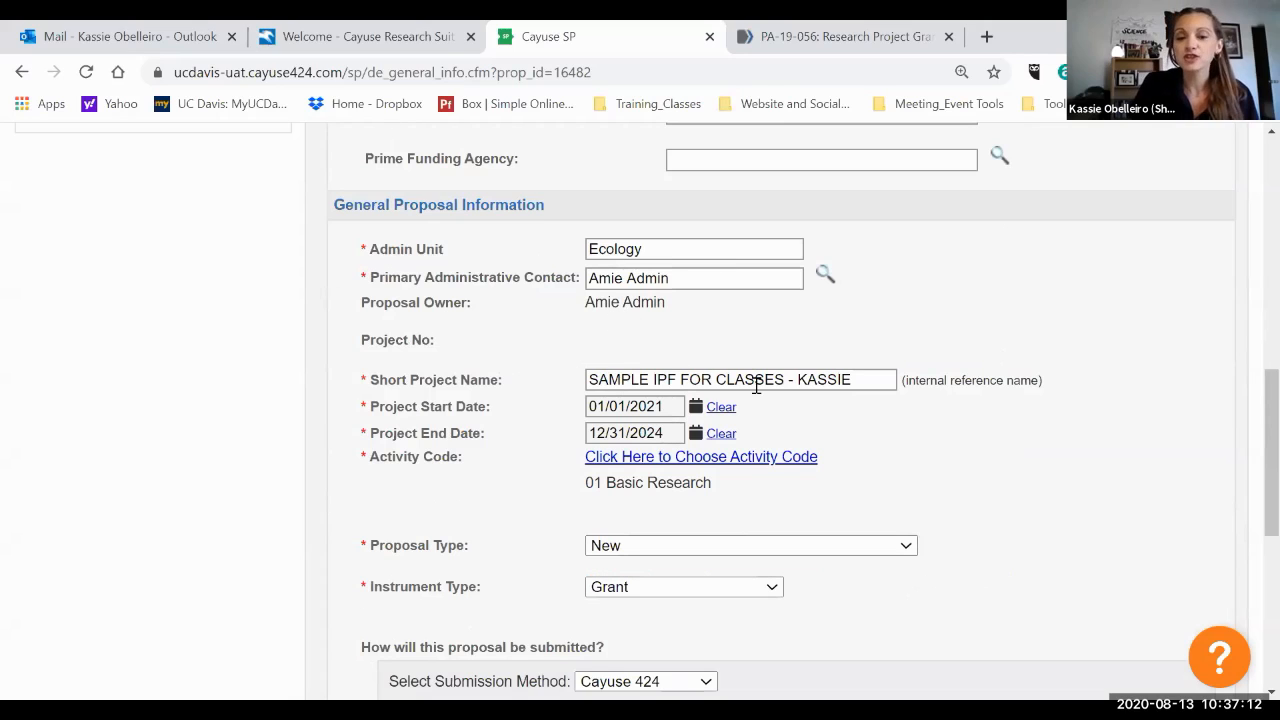
pyautogui.scroll(-1, 757, 352)
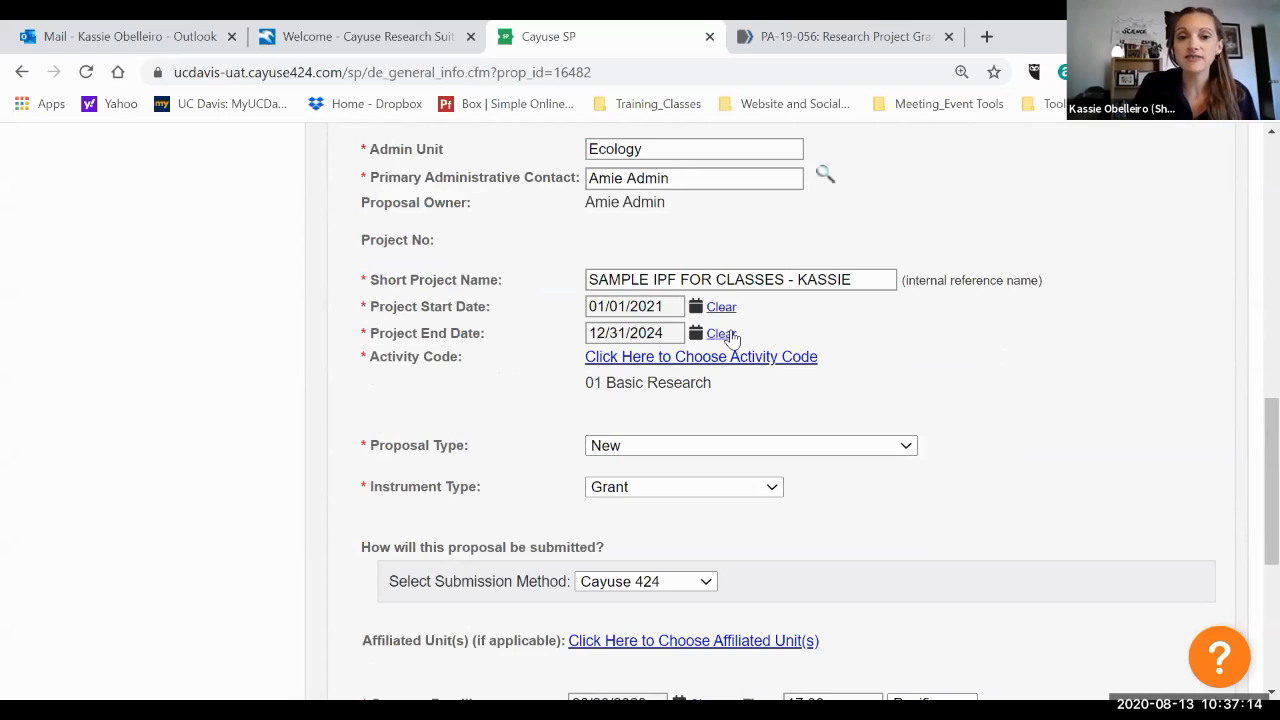
pyautogui.scroll(-1, 731, 338)
pyautogui.scroll(-1, 731, 338)
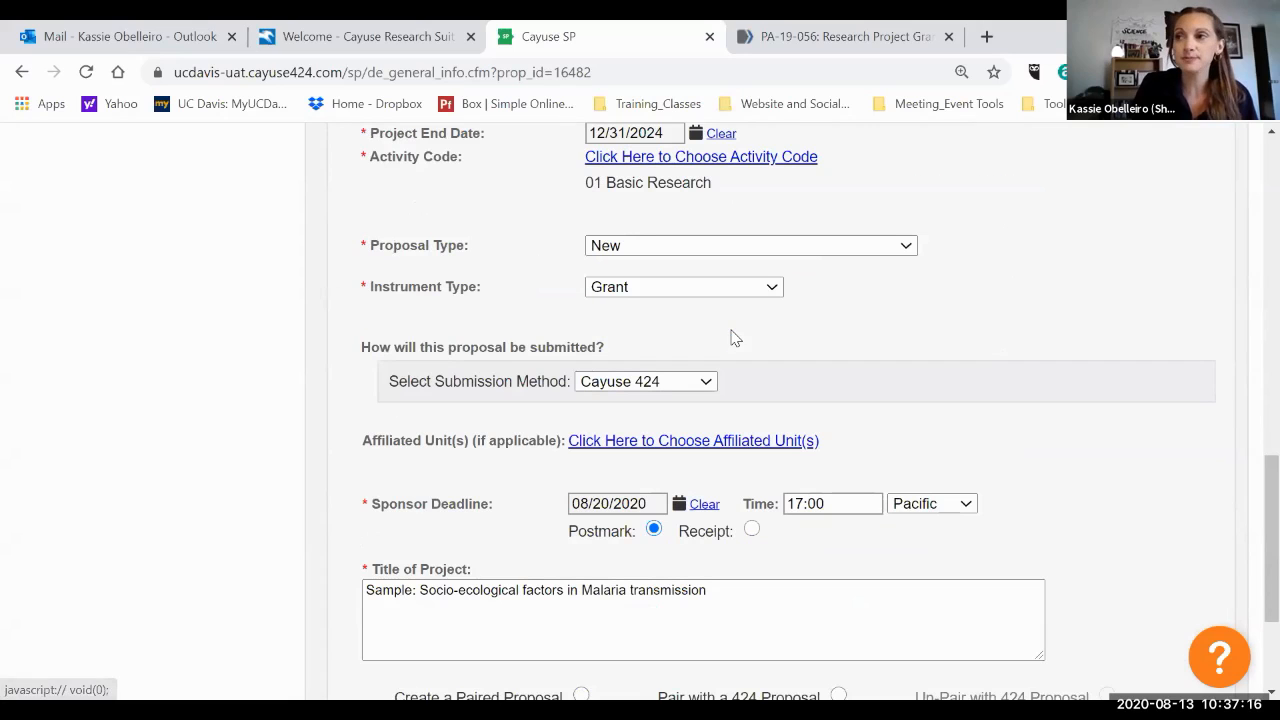
pyautogui.scroll(1, 731, 338)
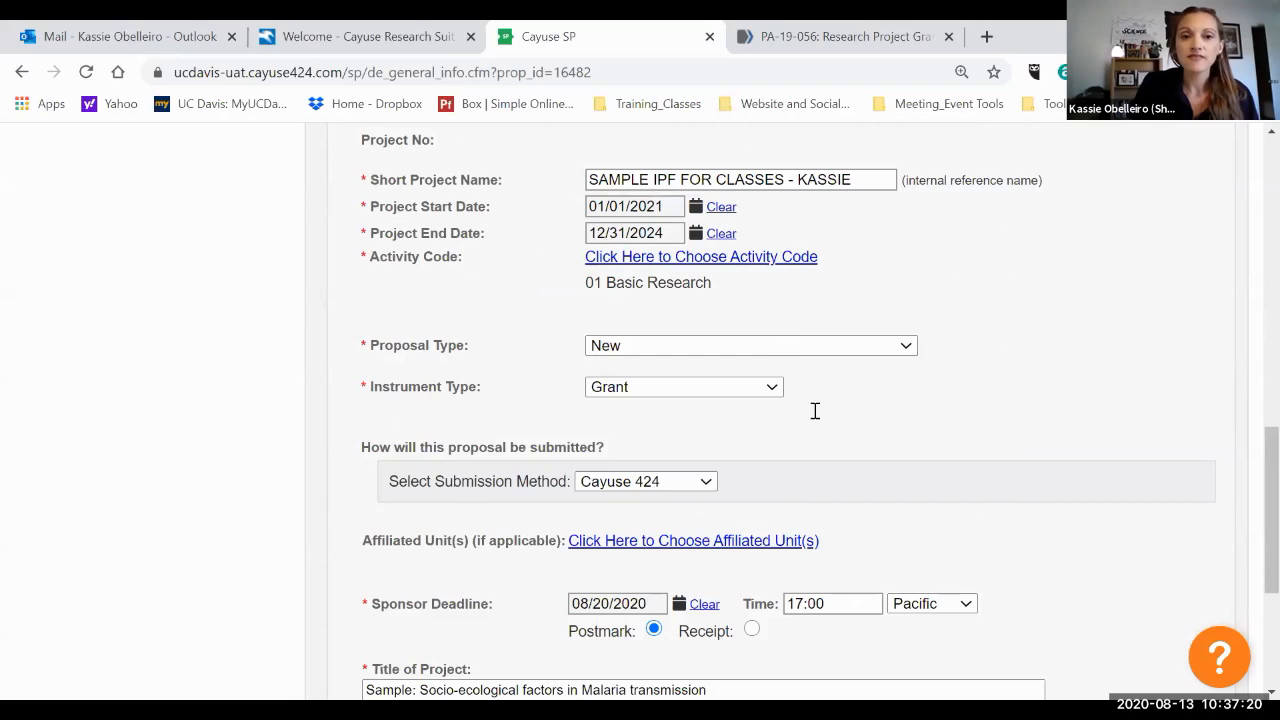
pyautogui.scroll(-2, 795, 530)
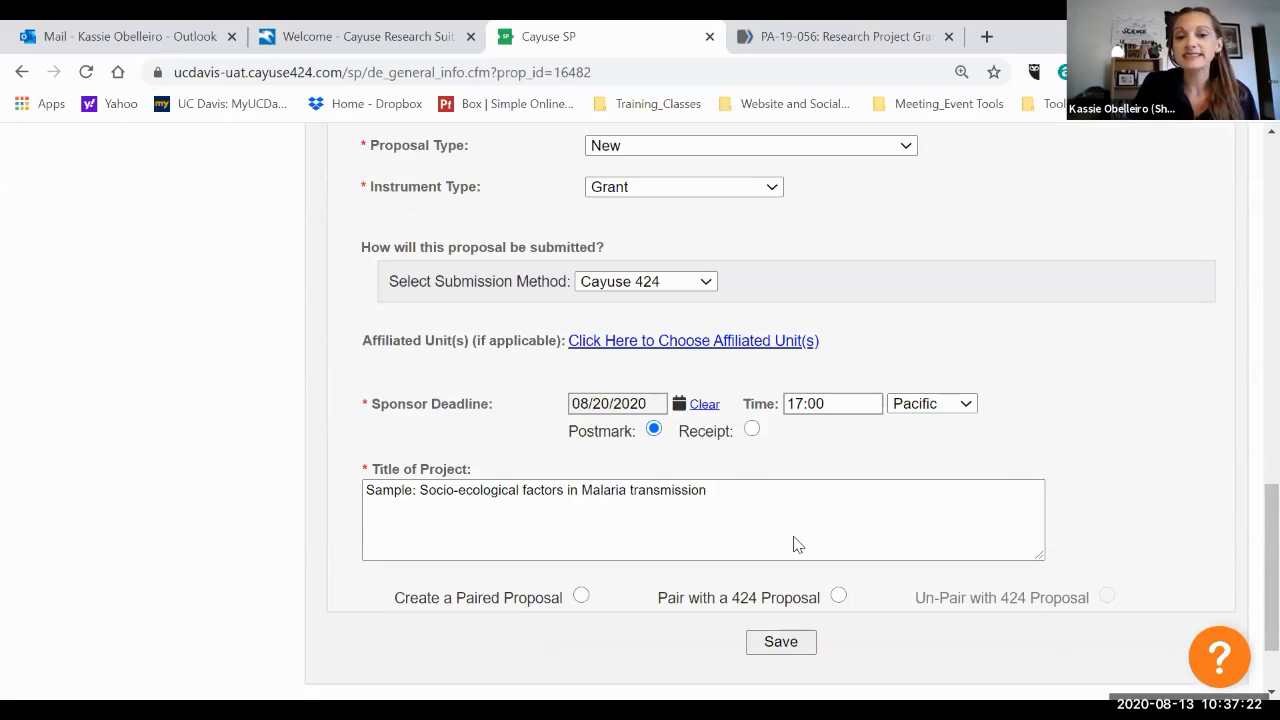
pyautogui.scroll(-1, 797, 544)
pyautogui.click(797, 537)
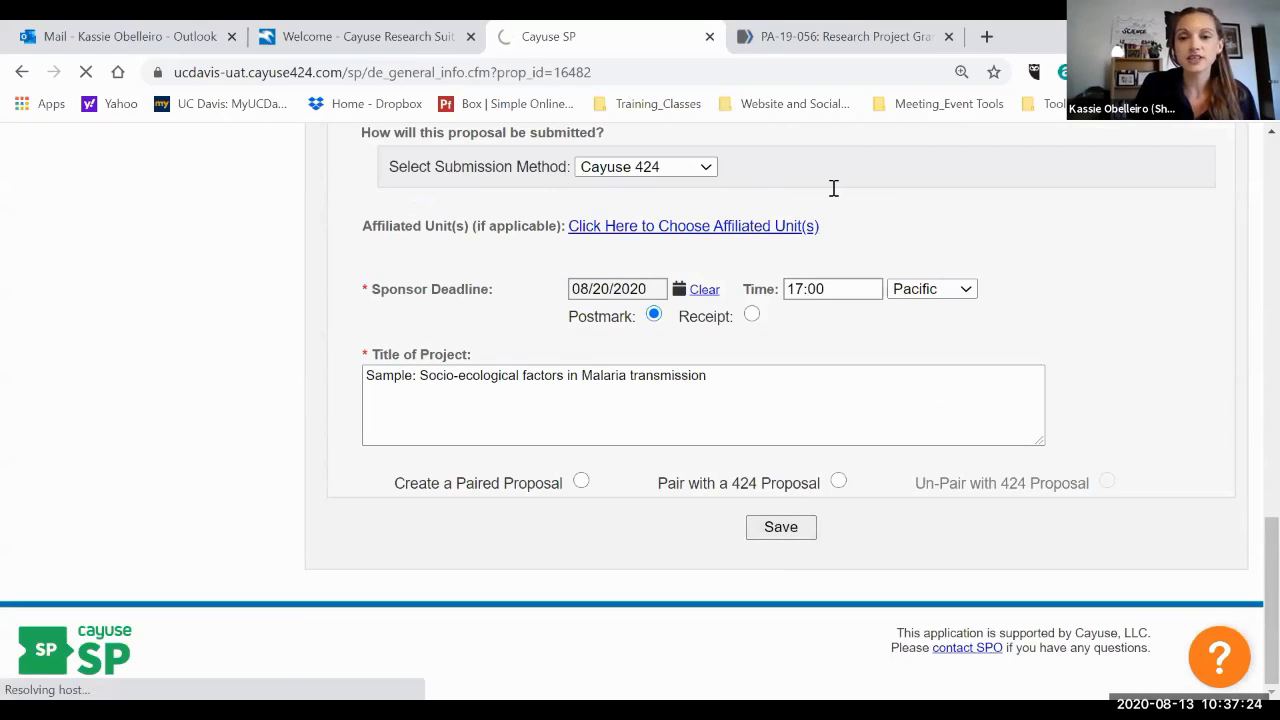
pyautogui.click(949, 37)
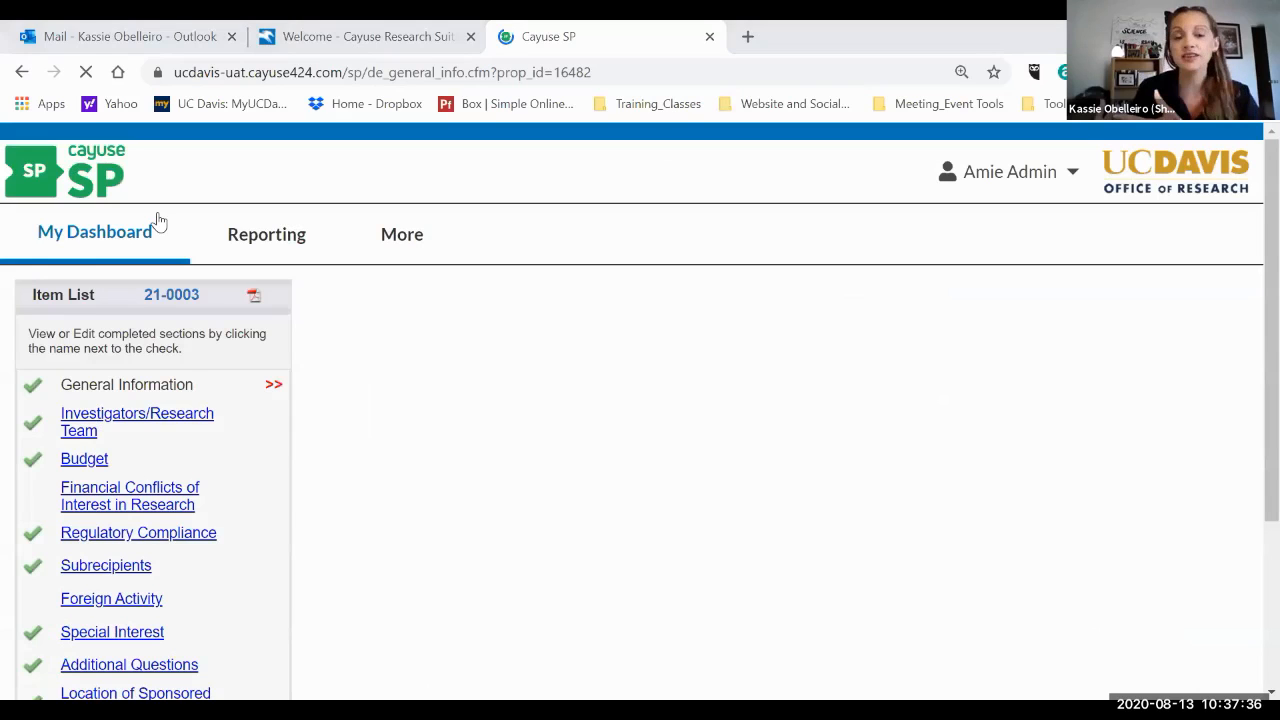
# Open the Investigators/Research Team section and review the allocation of credit notes and the list of personnel.
pyautogui.scroll(-2, 158, 221)
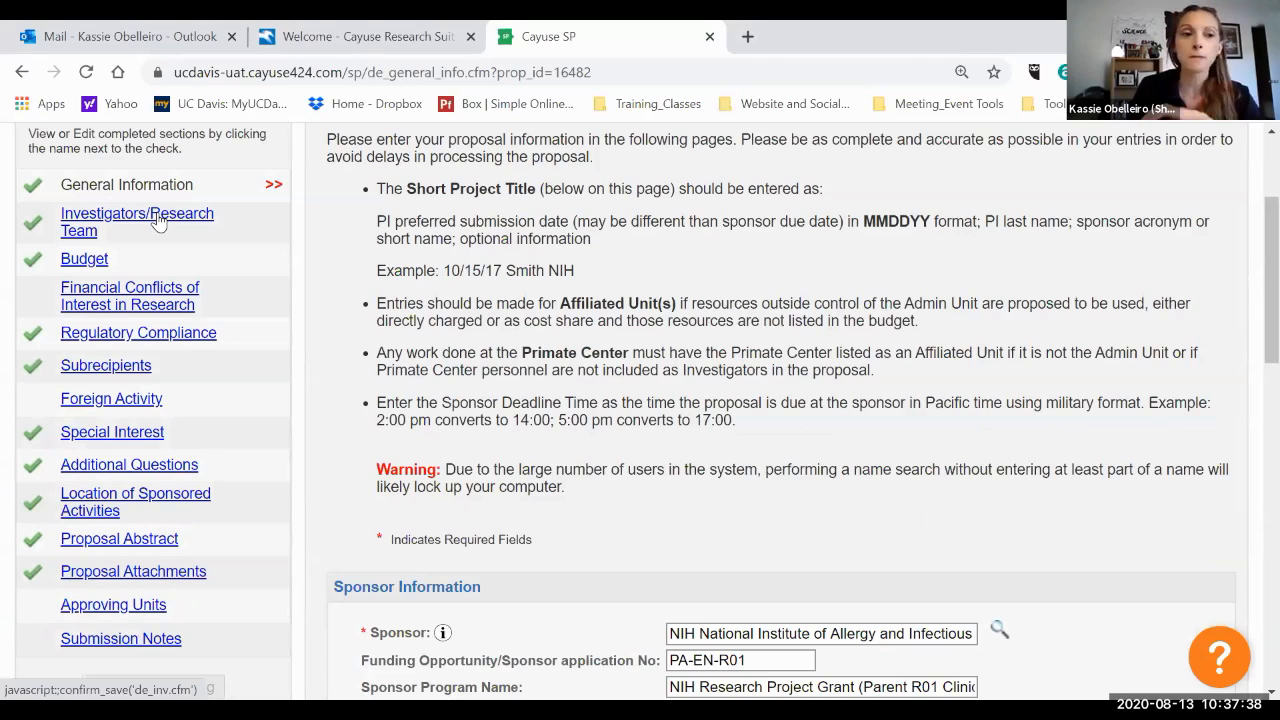
pyautogui.click(158, 221)
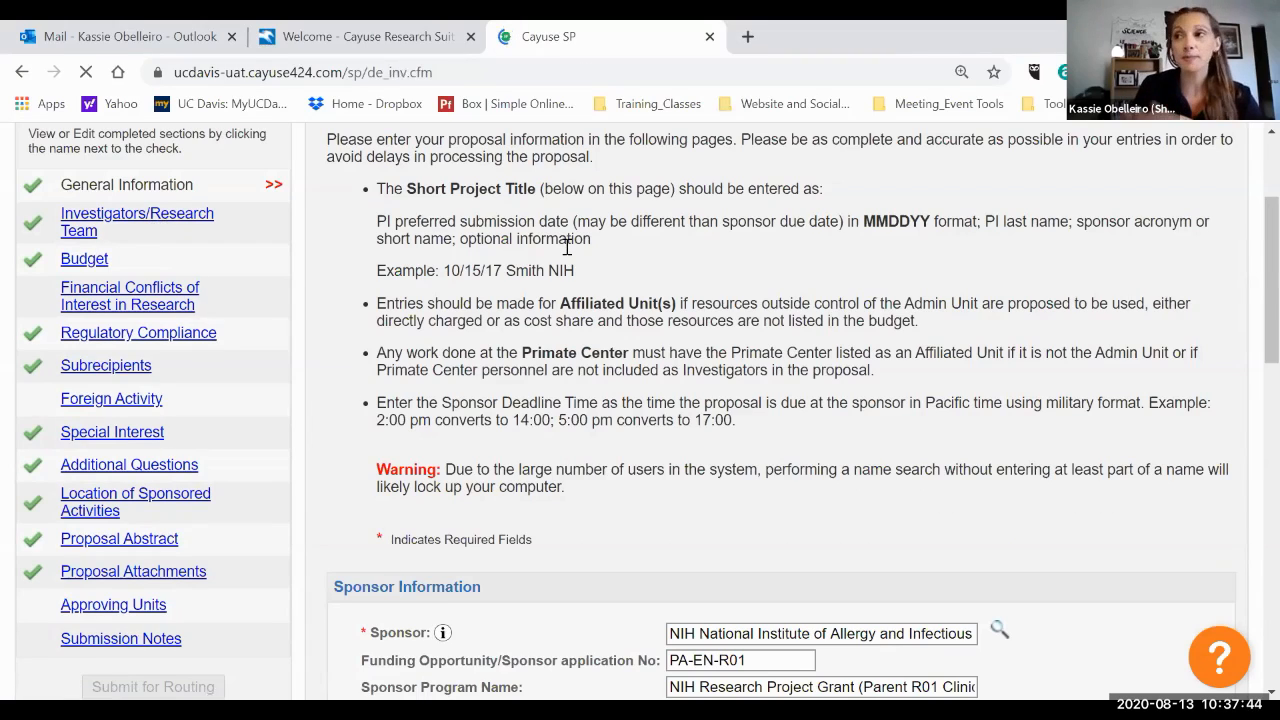
pyautogui.scroll(-1, 640, 278)
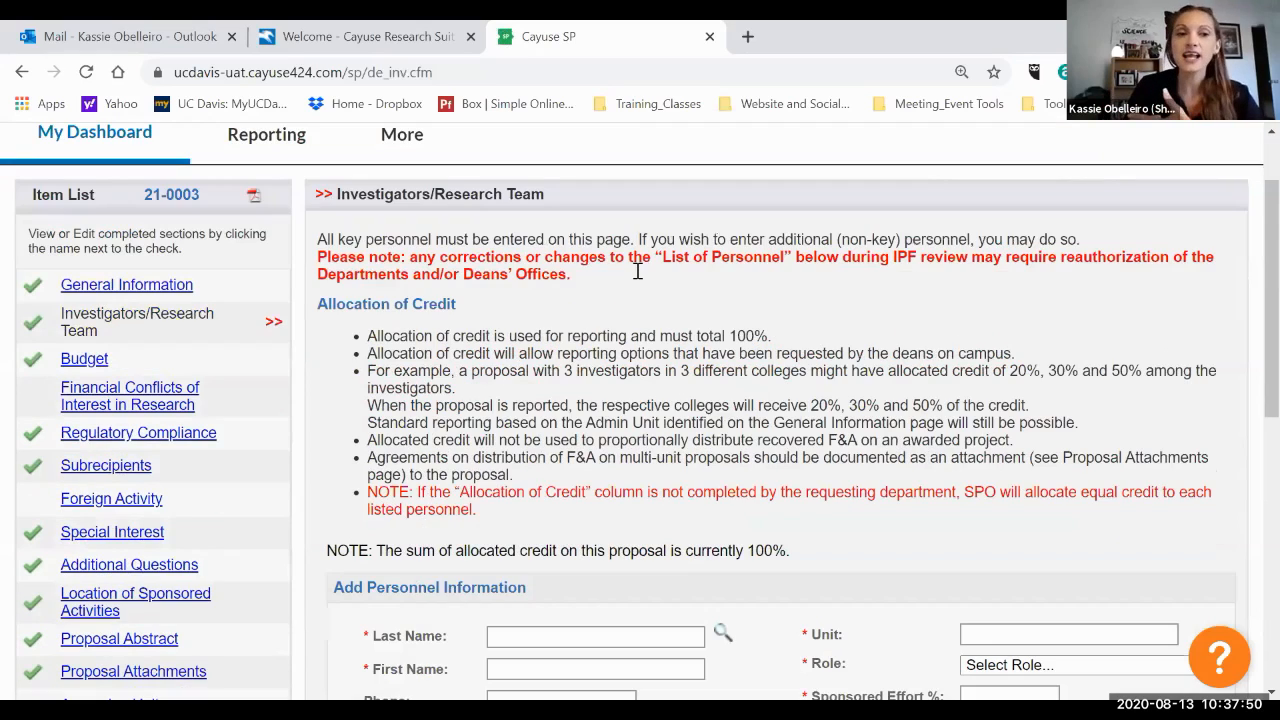
pyautogui.scroll(-1, 637, 271)
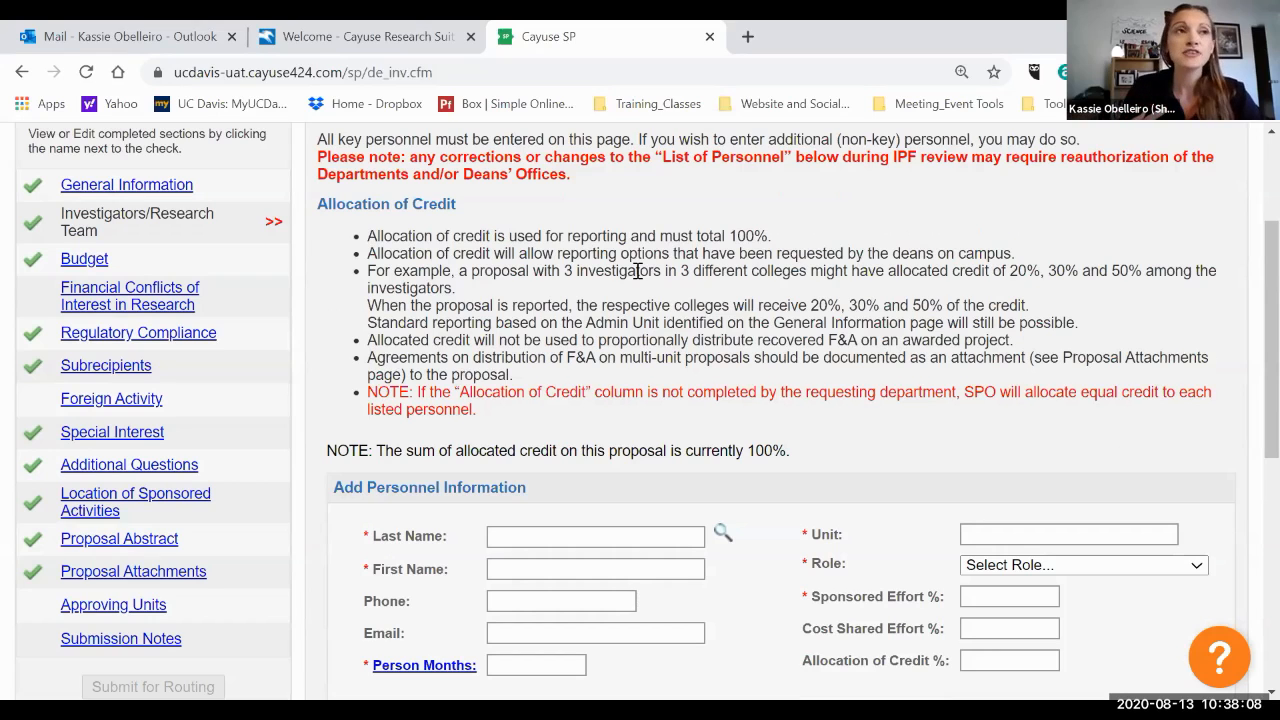
pyautogui.scroll(-3, 637, 271)
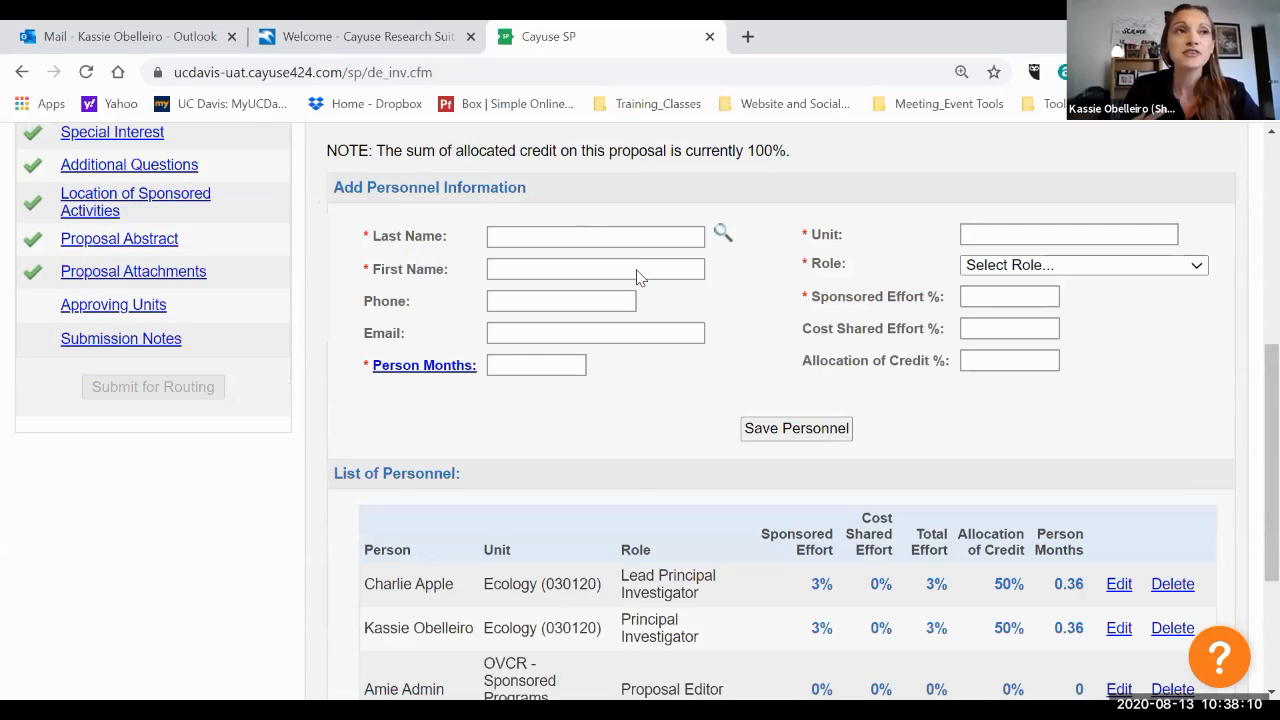
pyautogui.scroll(-1, 637, 277)
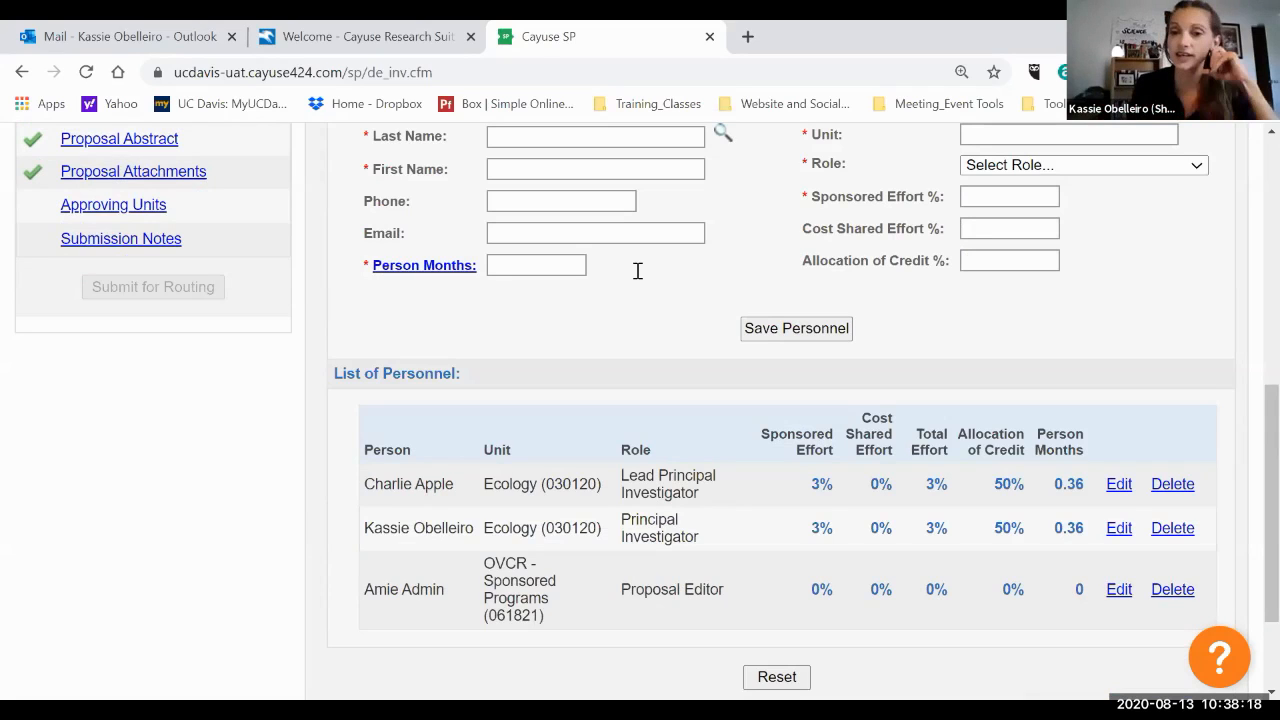
pyautogui.scroll(1, 491, 408)
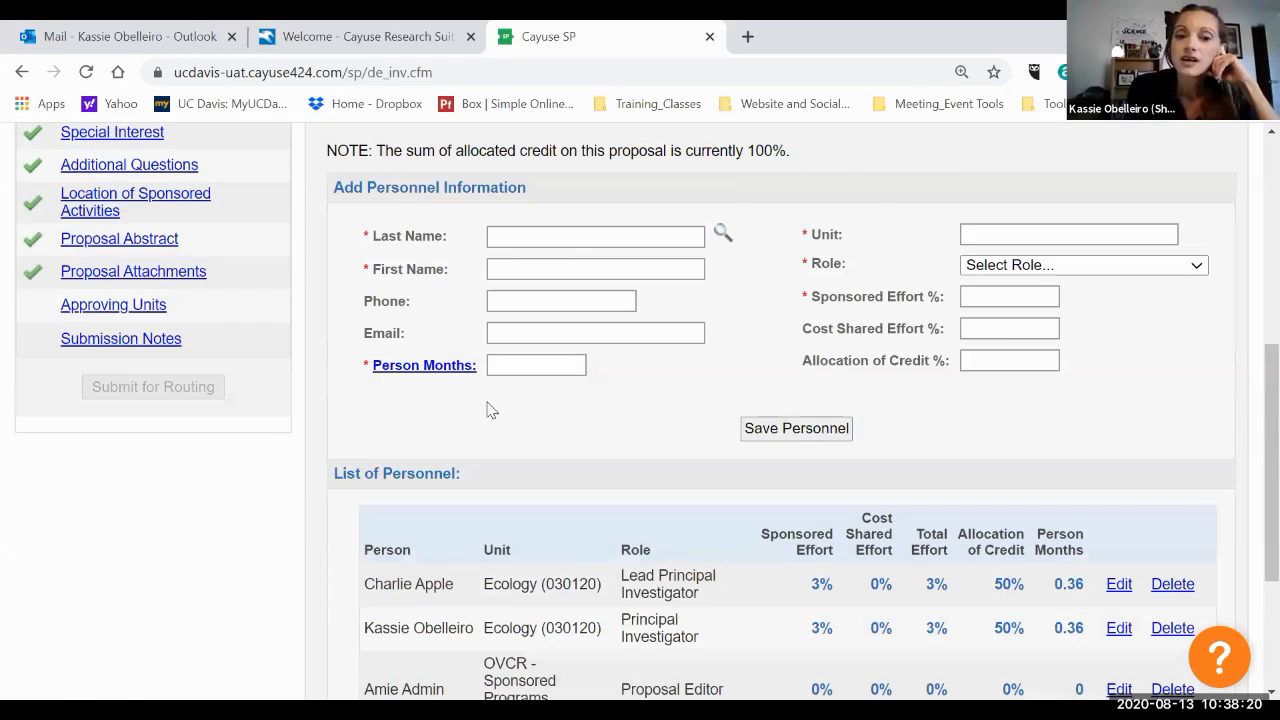
pyautogui.scroll(-2, 677, 412)
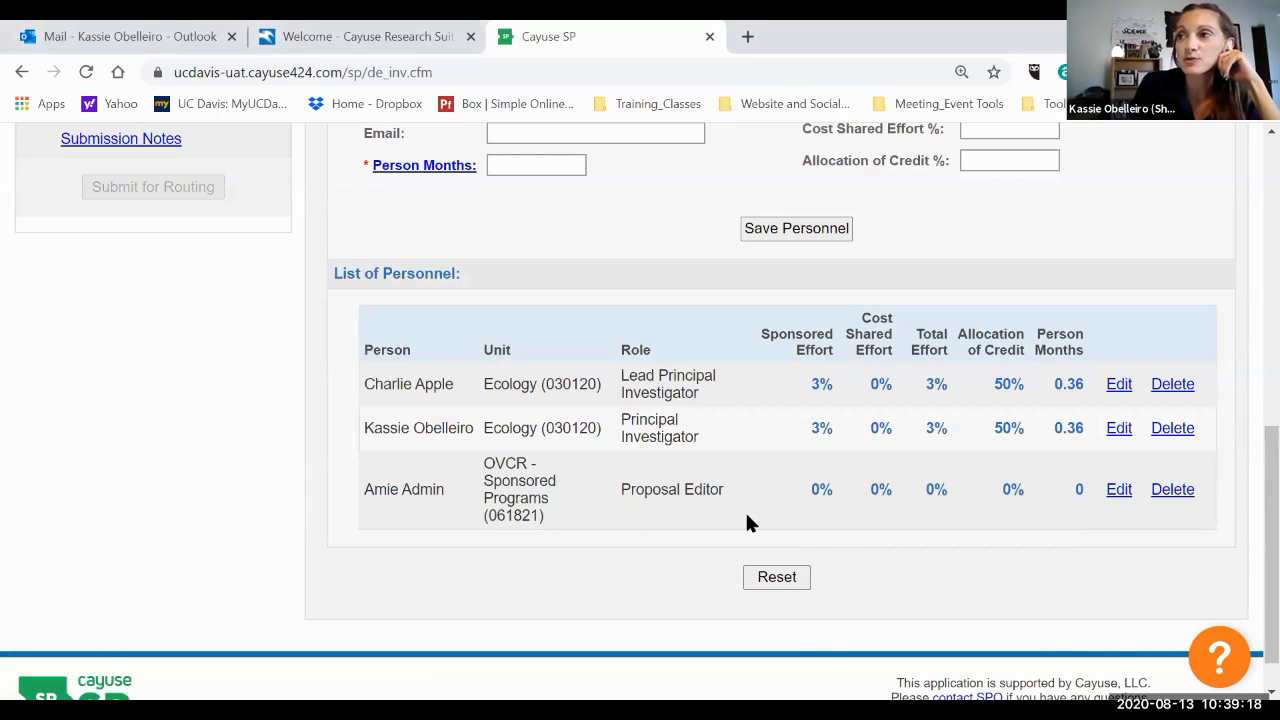
pyautogui.scroll(-1, 700, 512)
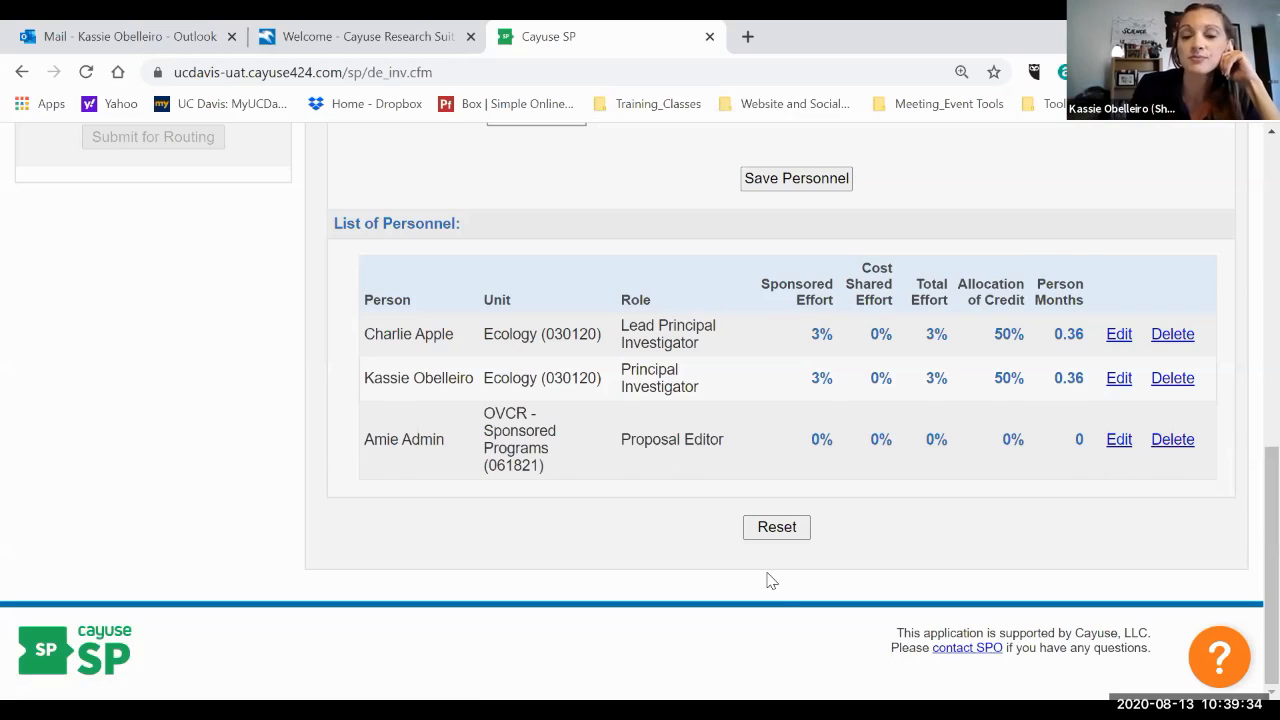
pyautogui.scroll(1, 770, 580)
pyautogui.scroll(1, 760, 552)
pyautogui.scroll(-1, 760, 552)
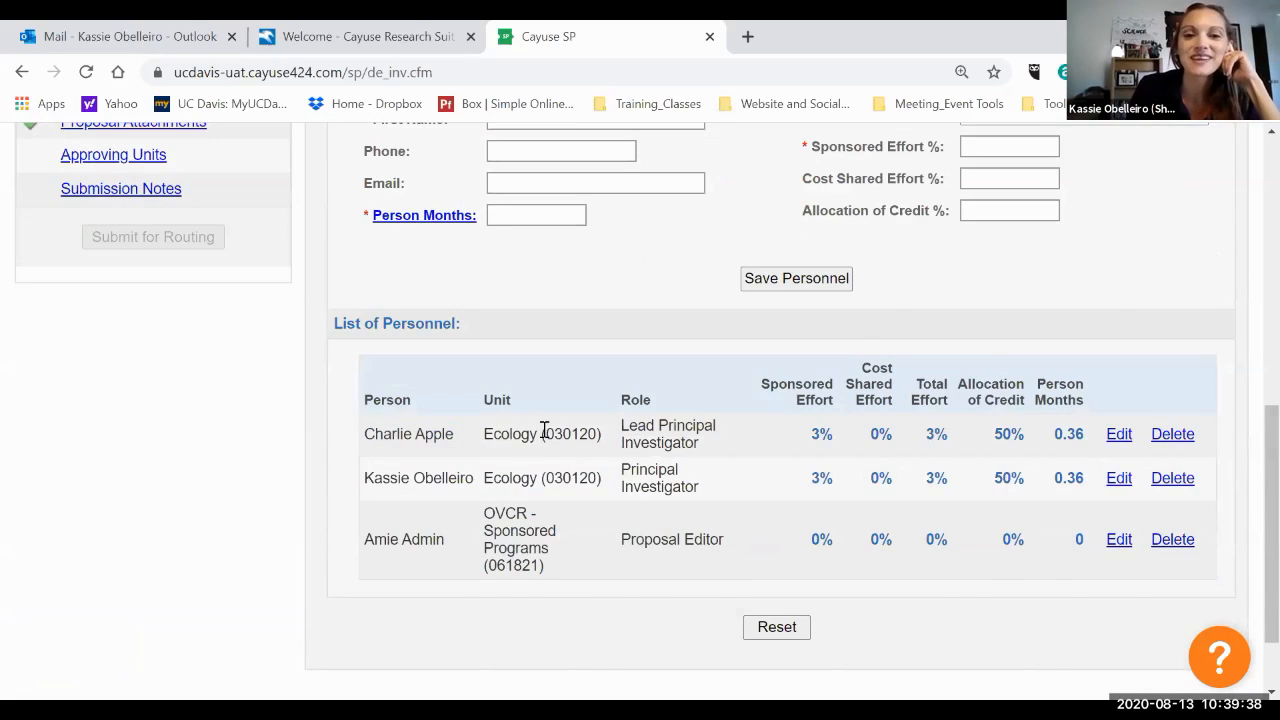
pyautogui.scroll(1, 544, 430)
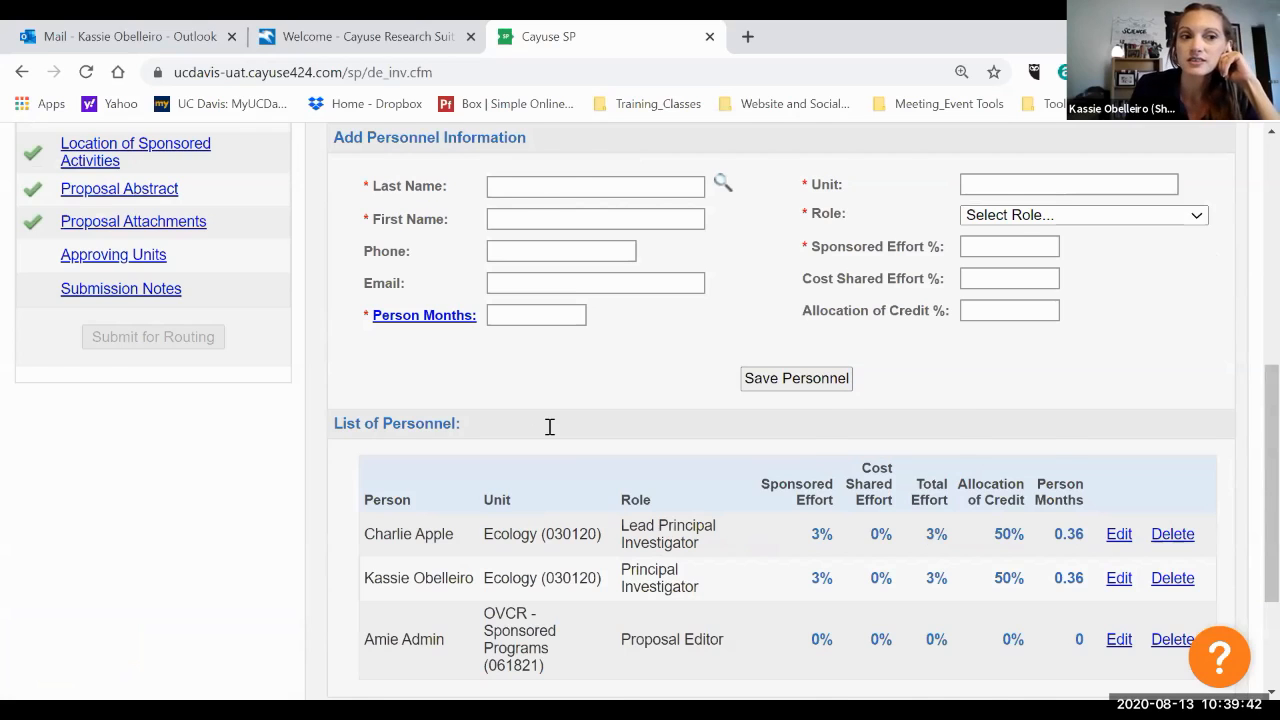
pyautogui.scroll(2, 549, 427)
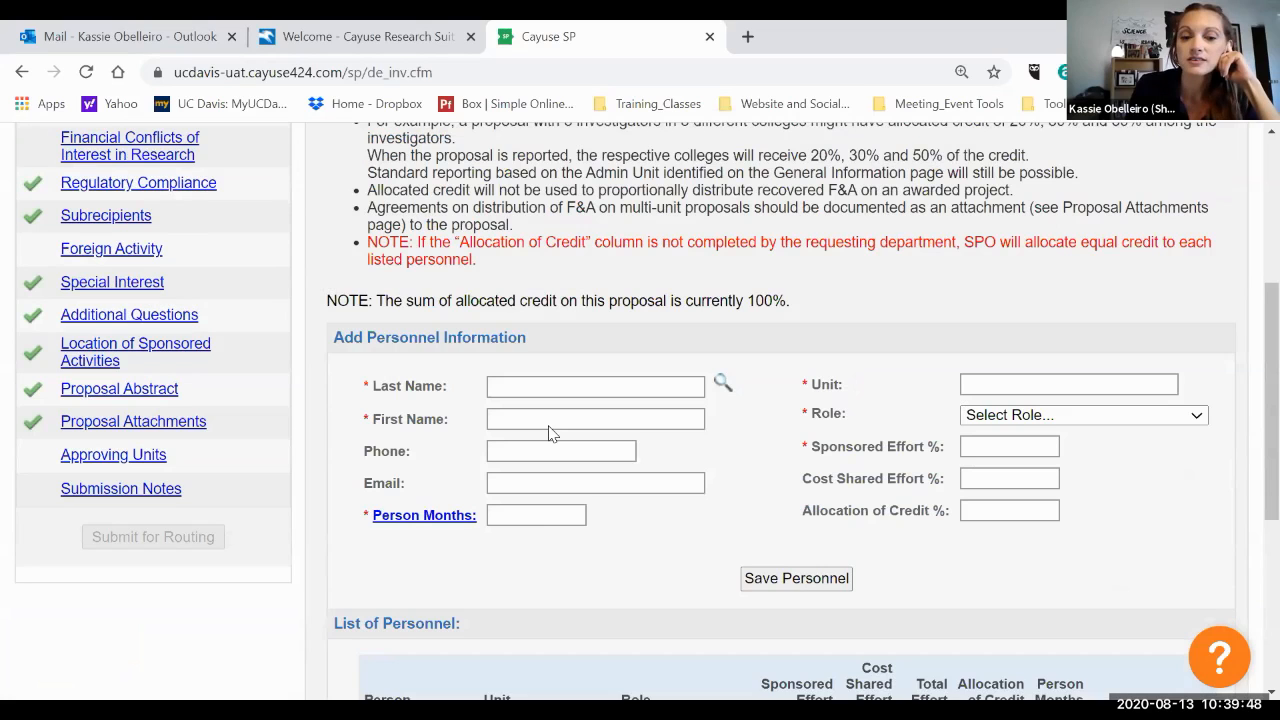
pyautogui.scroll(1, 416, 400)
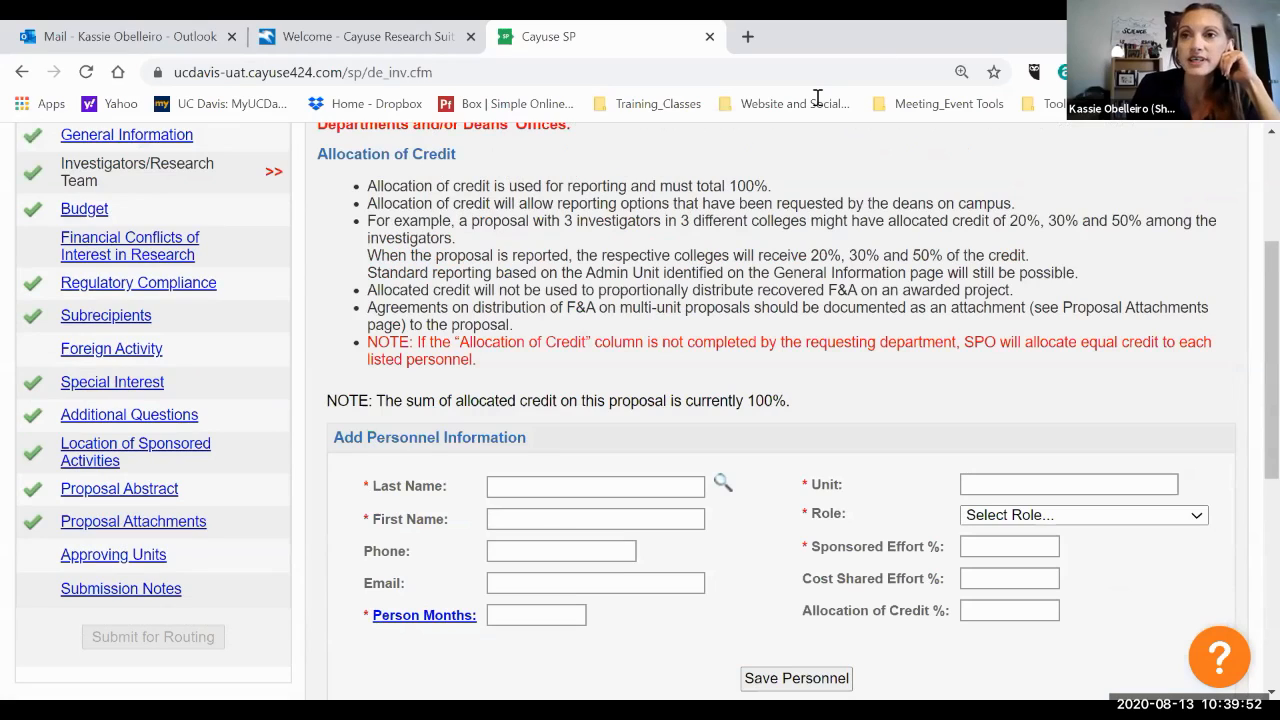
pyautogui.scroll(1, 976, 336)
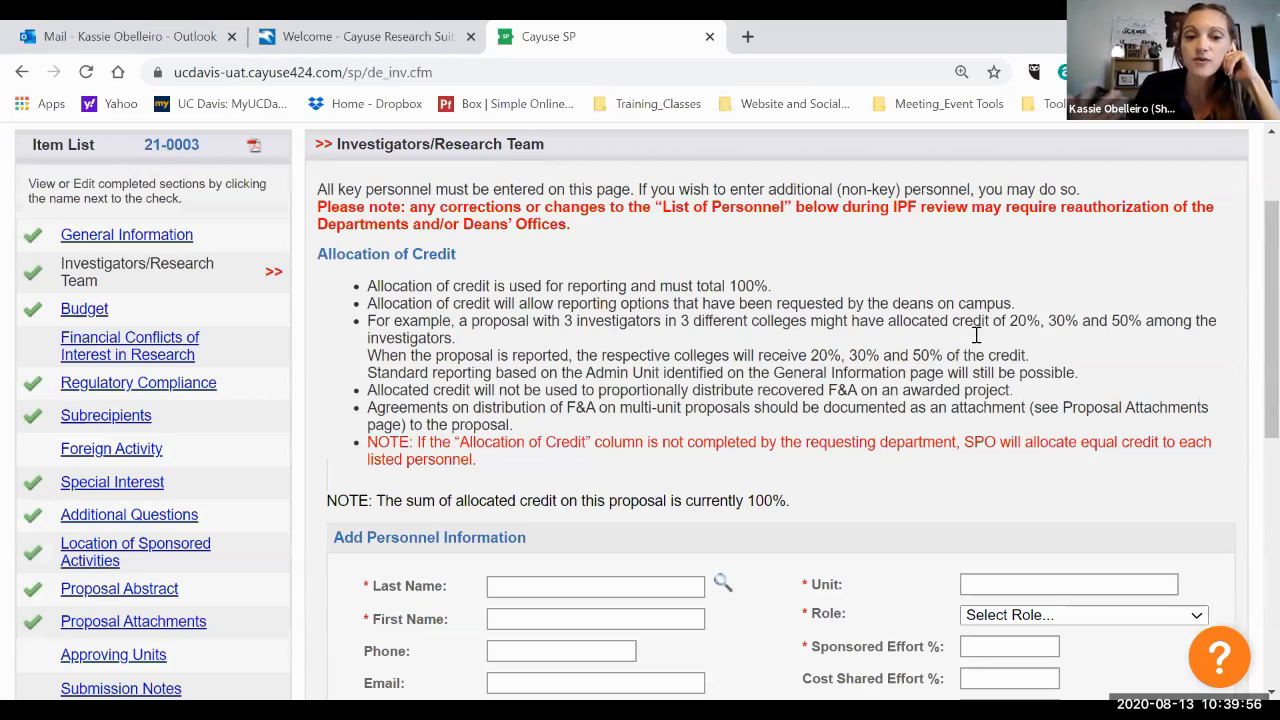
# Open the Budget section and set the number of budget periods to 4.
pyautogui.click(84, 309)
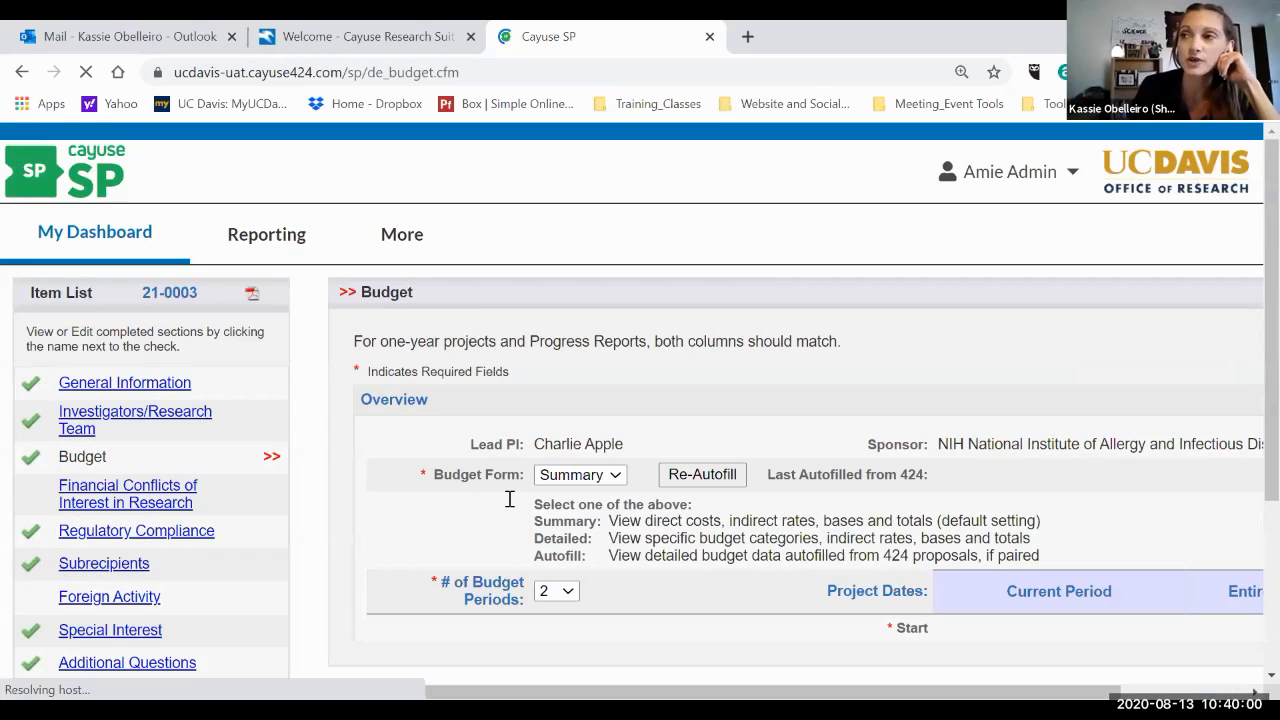
pyautogui.scroll(-1, 509, 498)
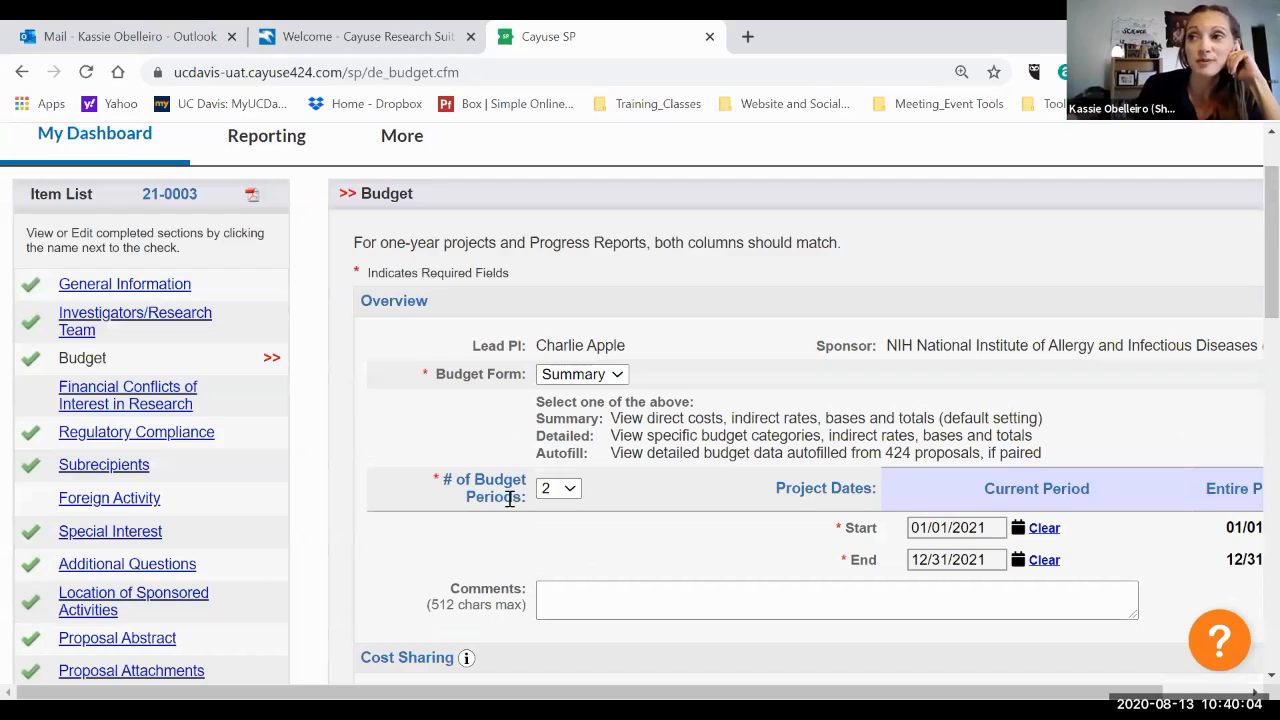
pyautogui.scroll(-1, 509, 498)
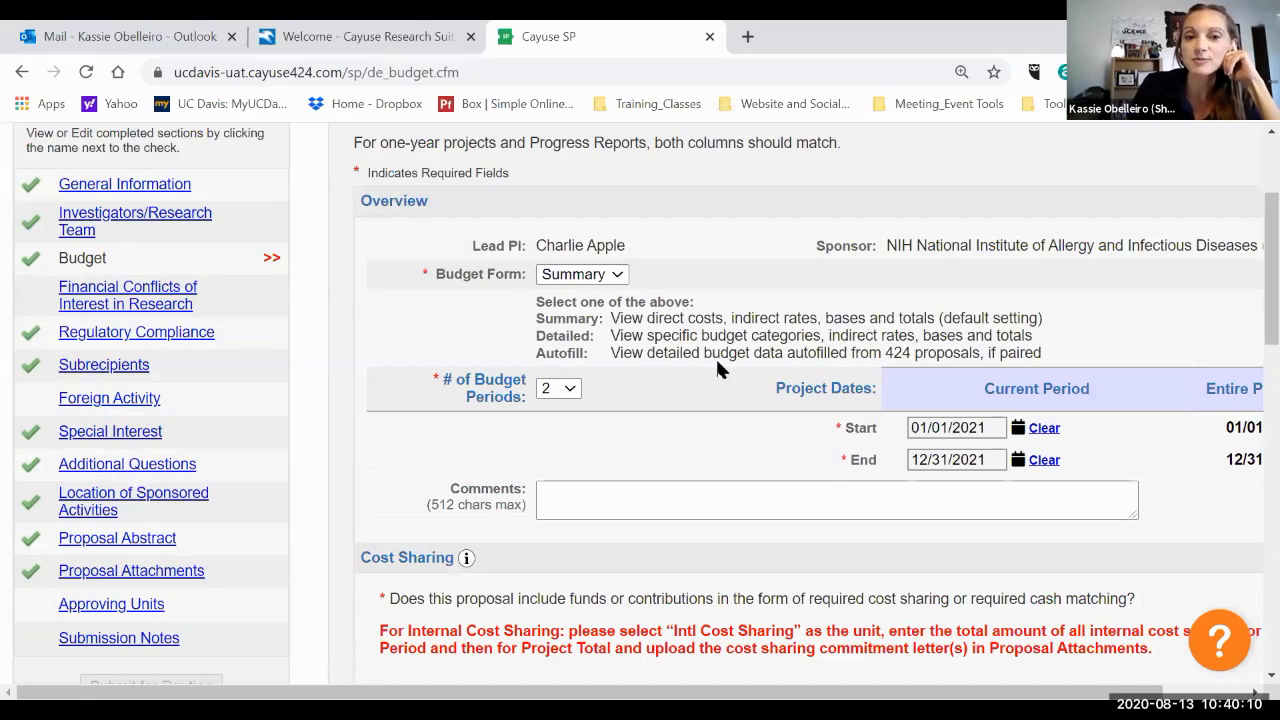
pyautogui.hscroll(1, 545, 278)
pyautogui.click(545, 278)
pyautogui.click(522, 302)
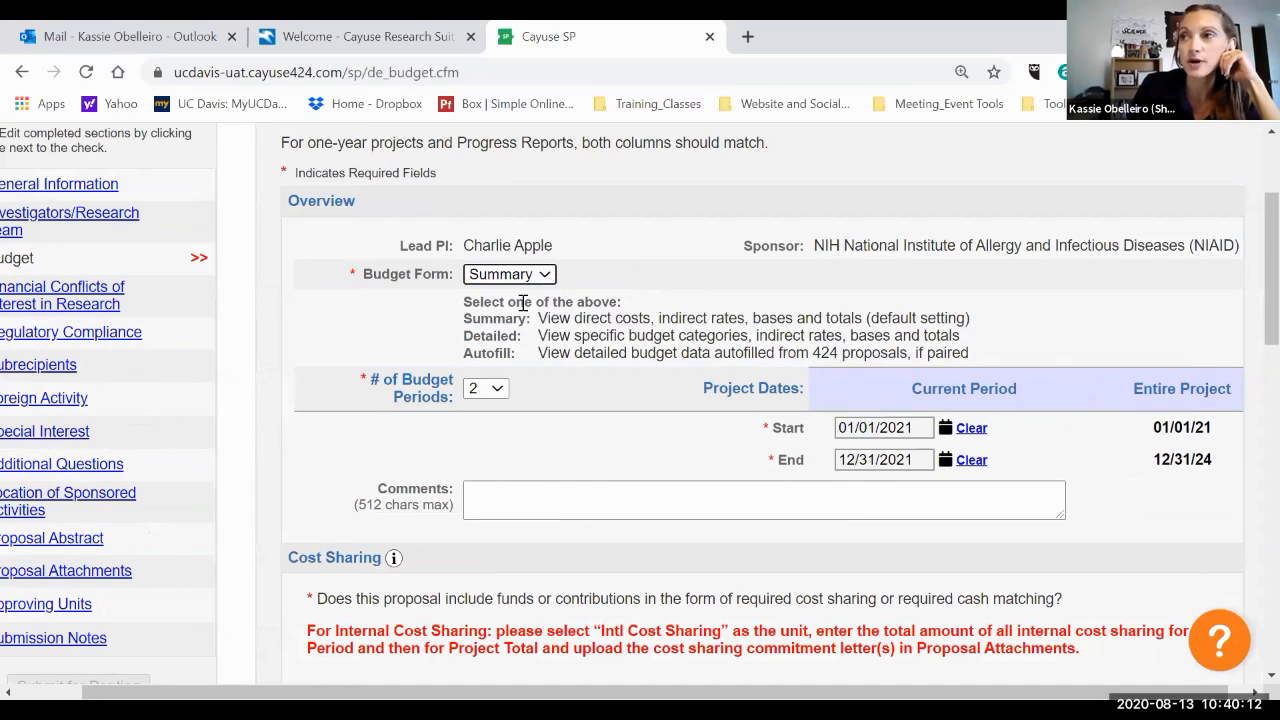
pyautogui.click(485, 388)
pyautogui.click(486, 169)
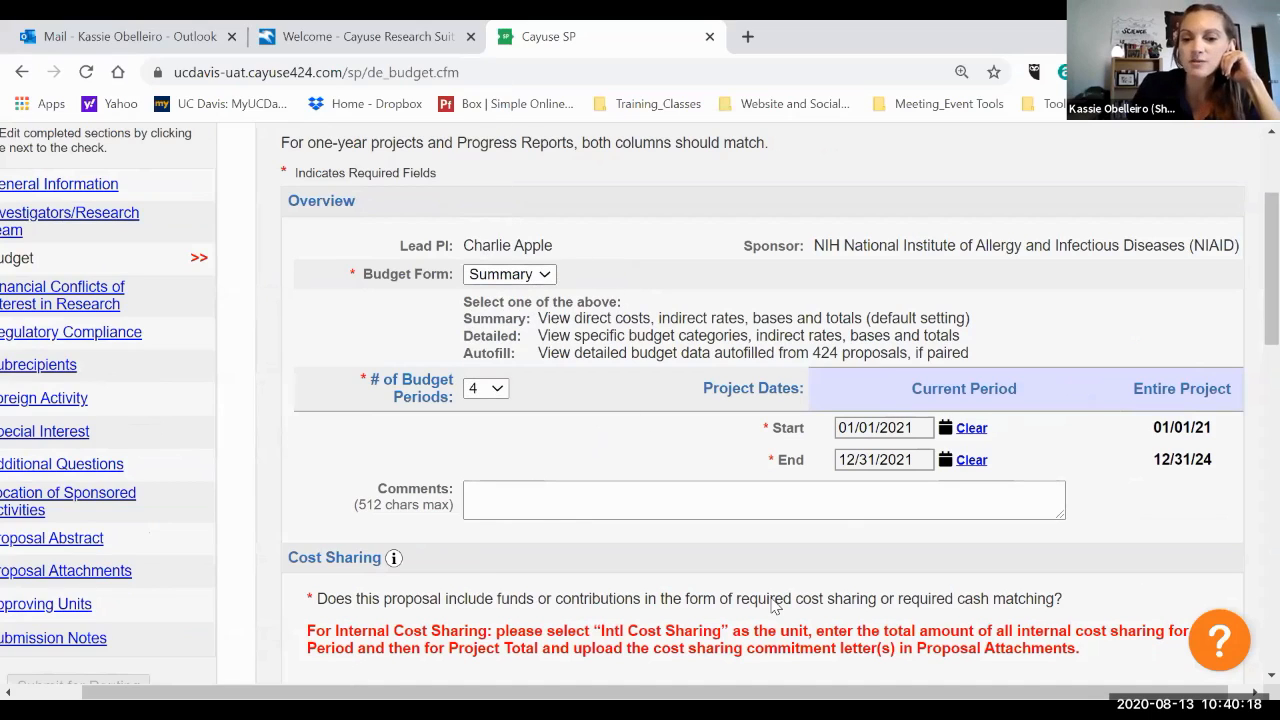
# Review the budget's cost sharing answer and F&A rates.
pyautogui.hscroll(1, 1080, 688)
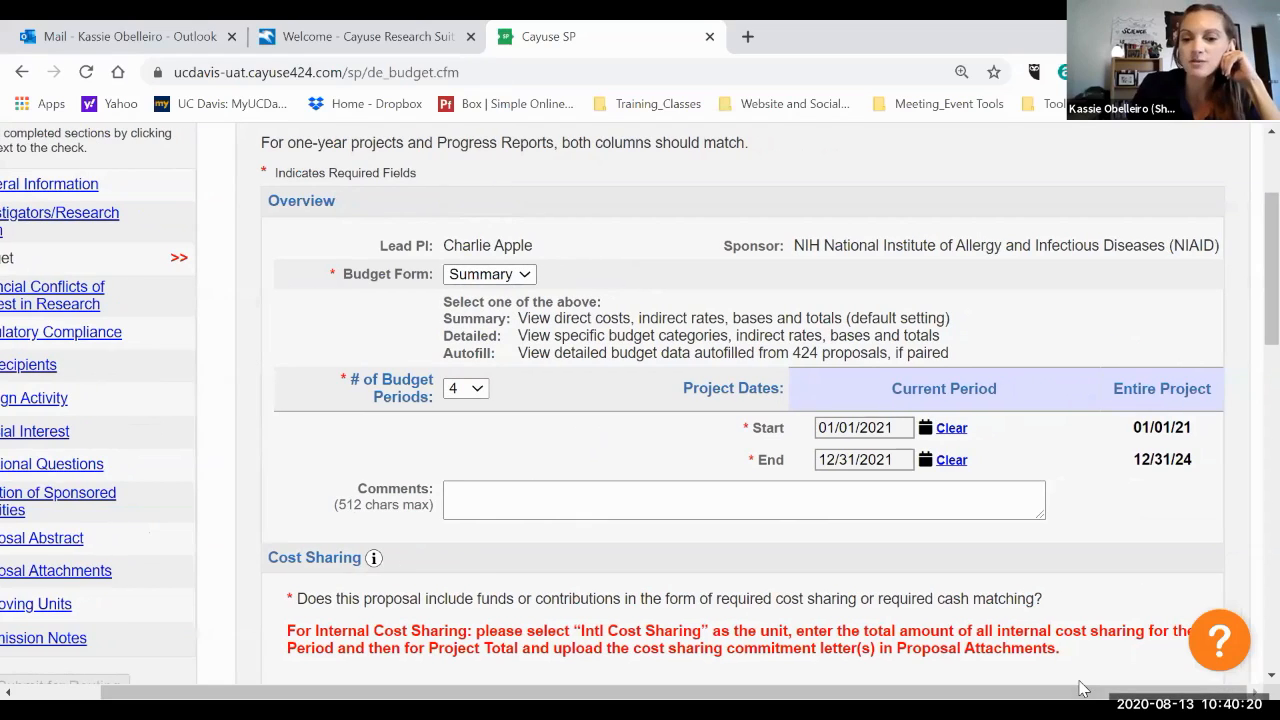
pyautogui.scroll(-2, 860, 250)
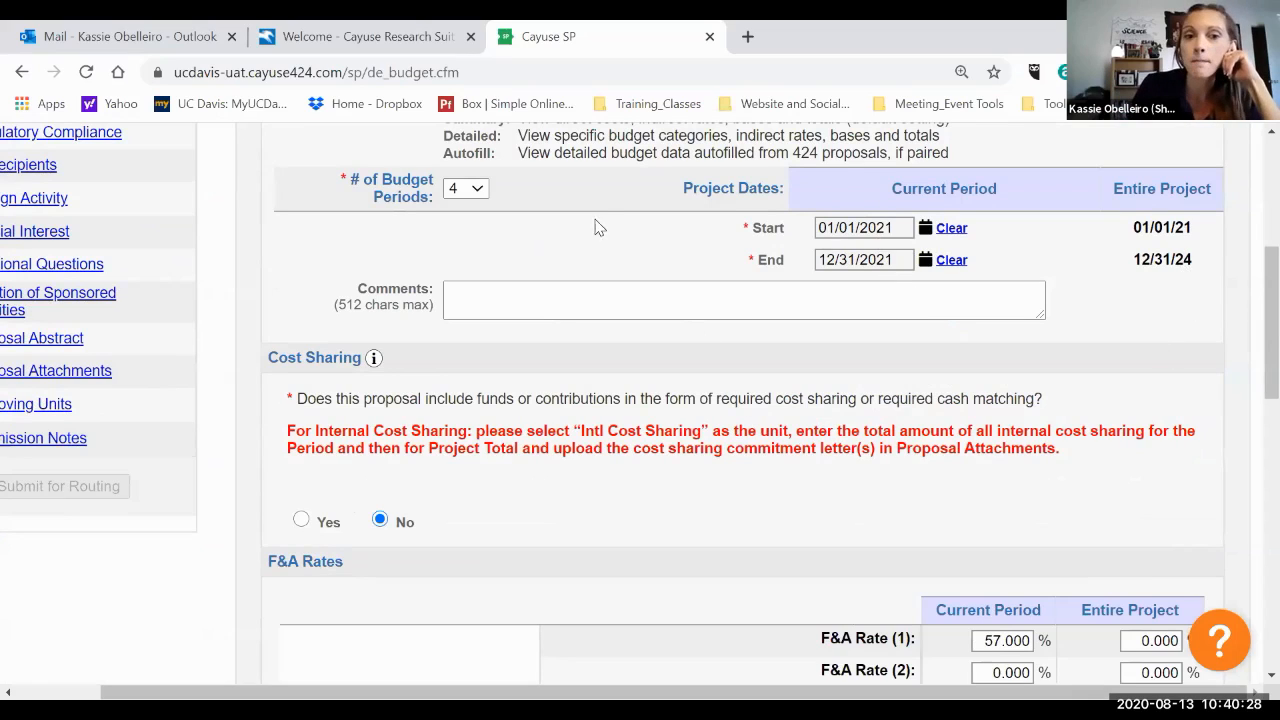
pyautogui.scroll(-1, 596, 218)
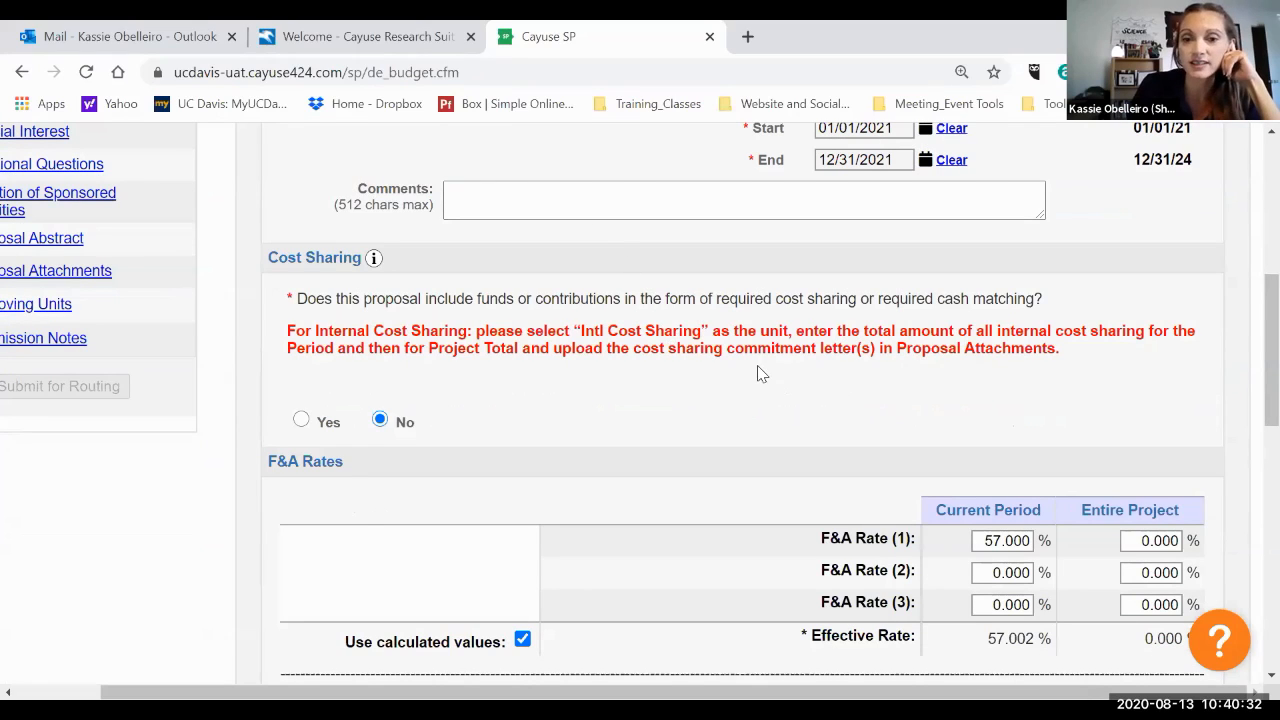
pyautogui.scroll(-1, 930, 320)
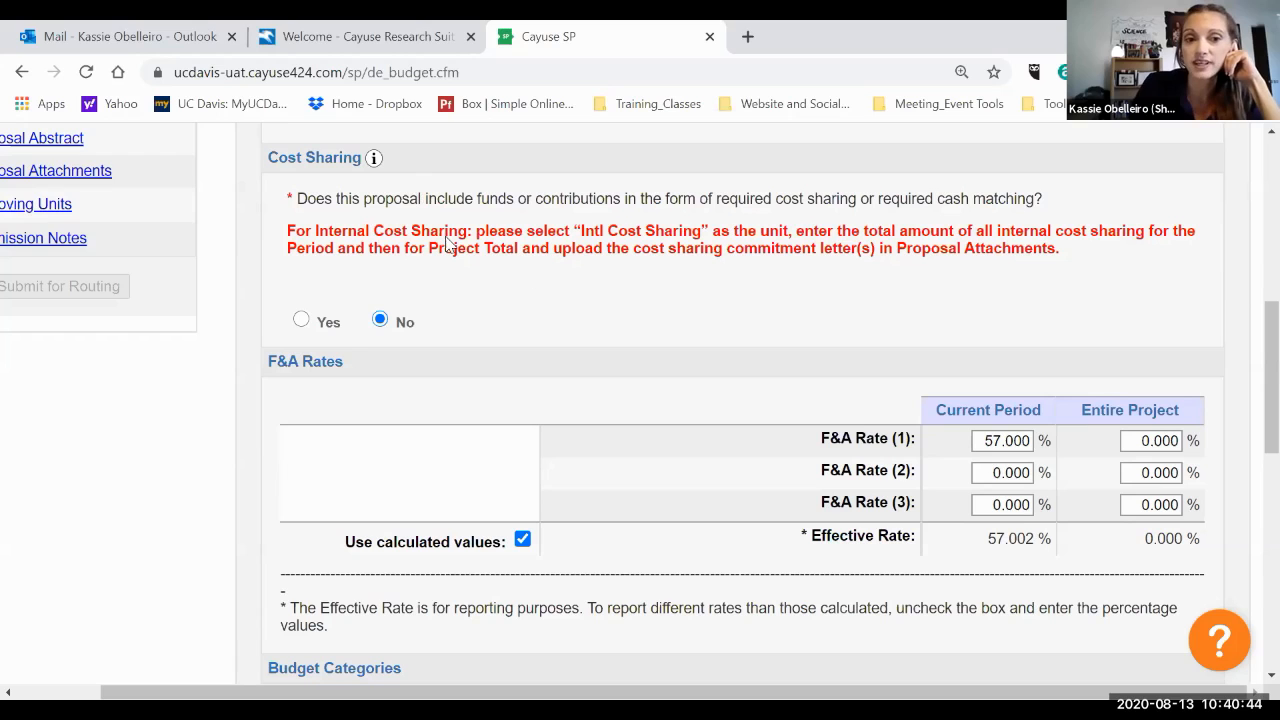
# Set the Entire Project F&A Rate (1) to 57%.
pyautogui.scroll(-2, 1000, 240)
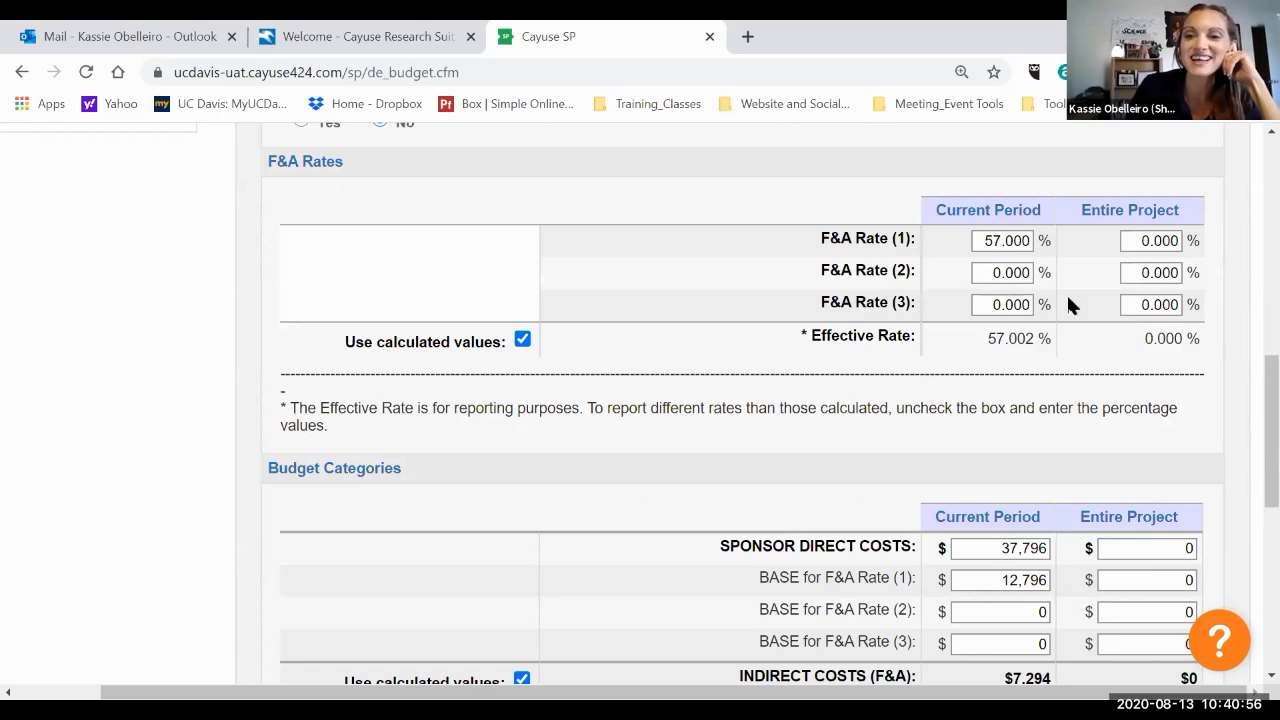
pyautogui.click(1149, 238)
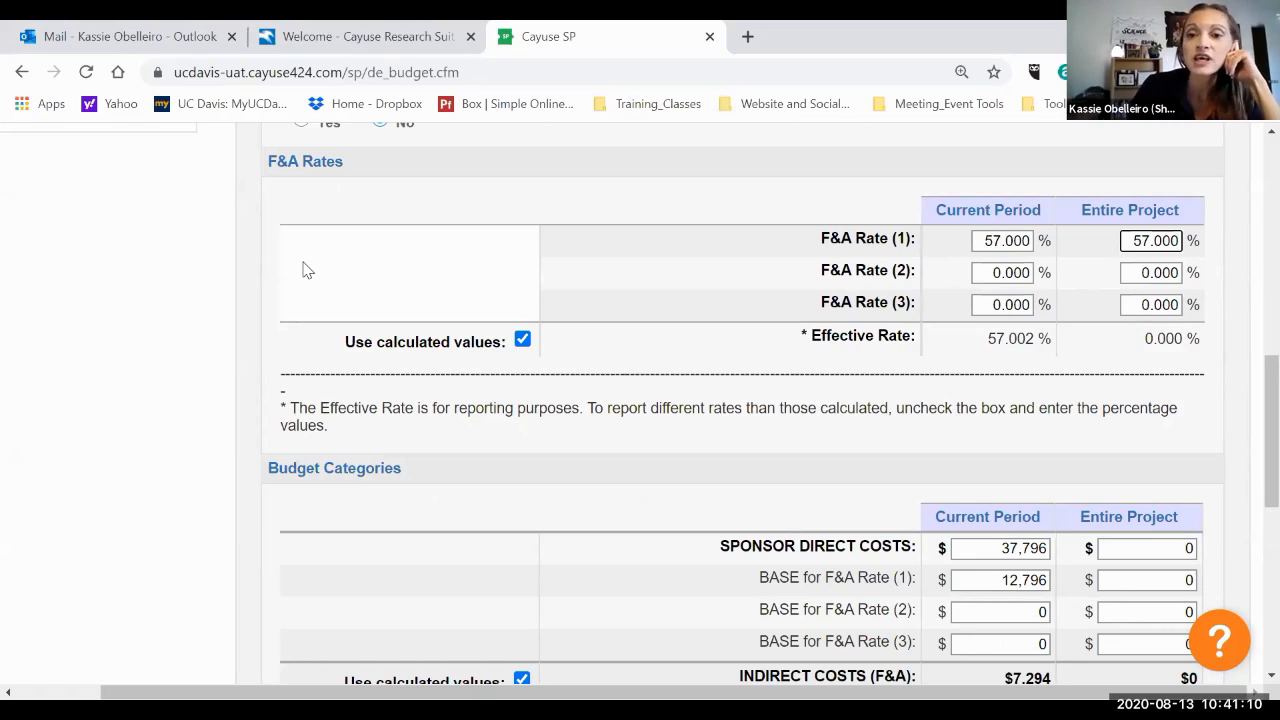
pyautogui.click(999, 276)
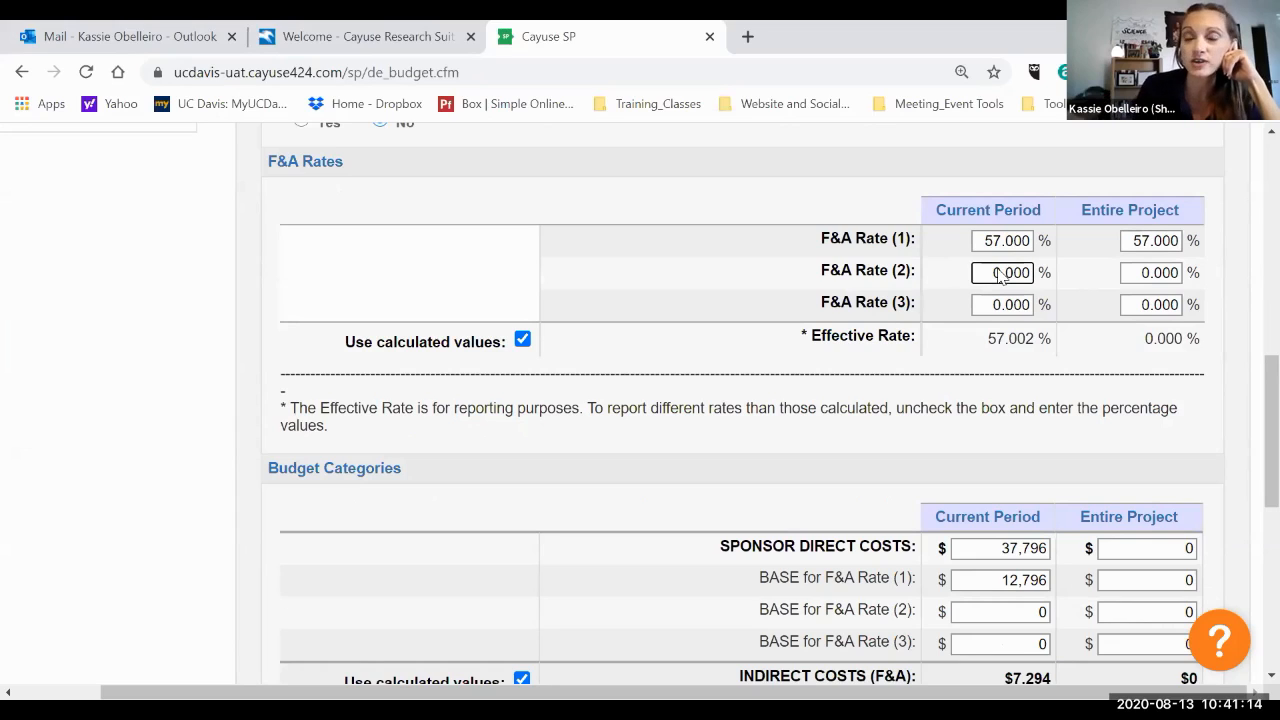
# Turn off the calculated values option for indirect costs and turn it back on.
pyautogui.click(829, 277)
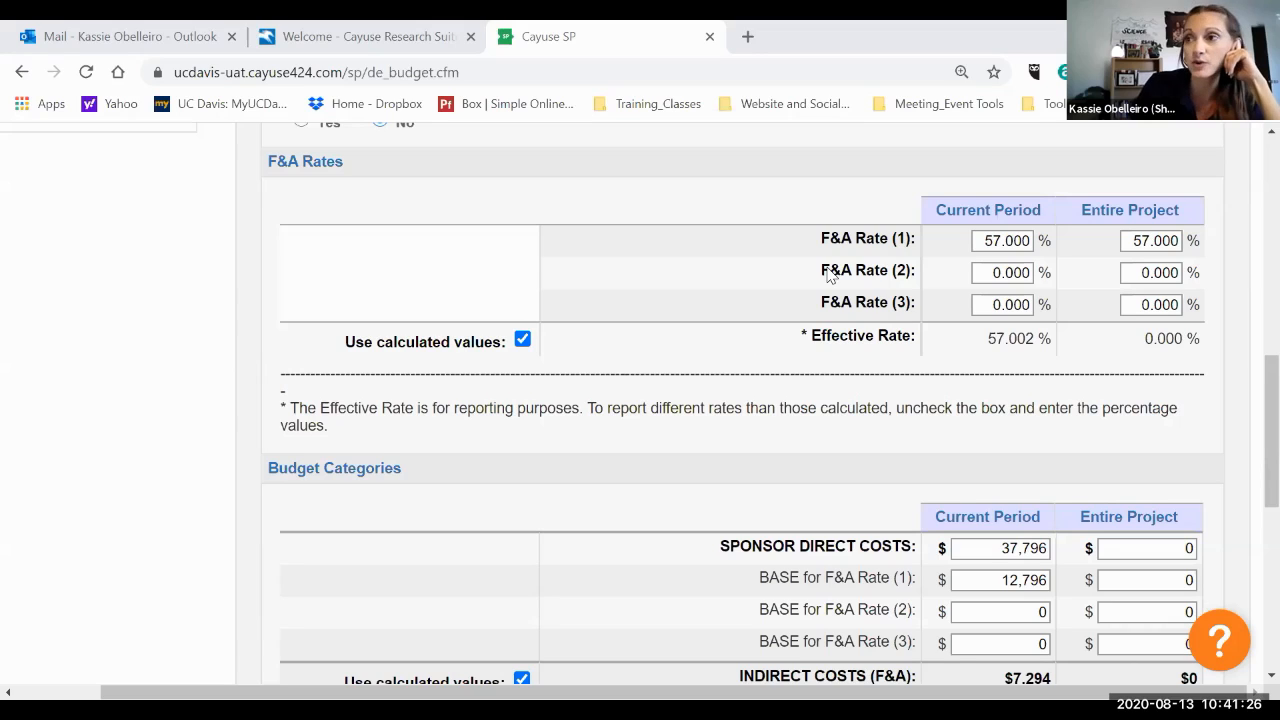
pyautogui.click(828, 267)
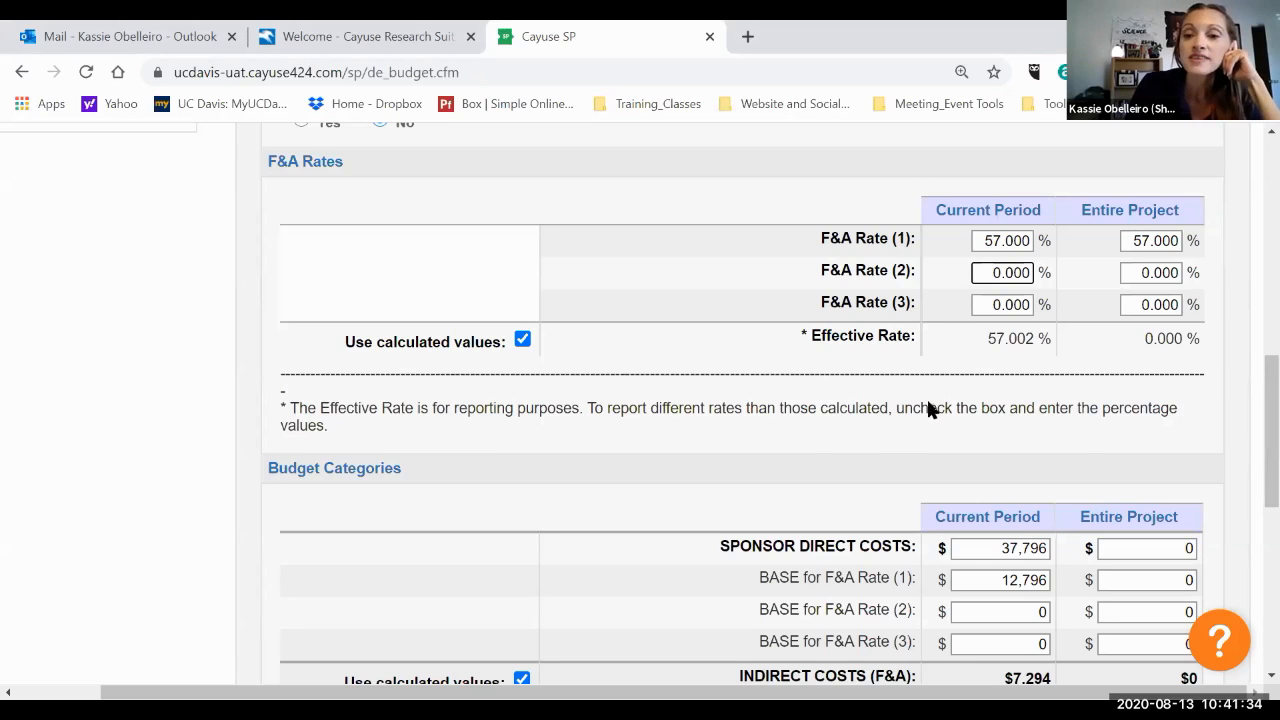
pyautogui.scroll(-1, 926, 400)
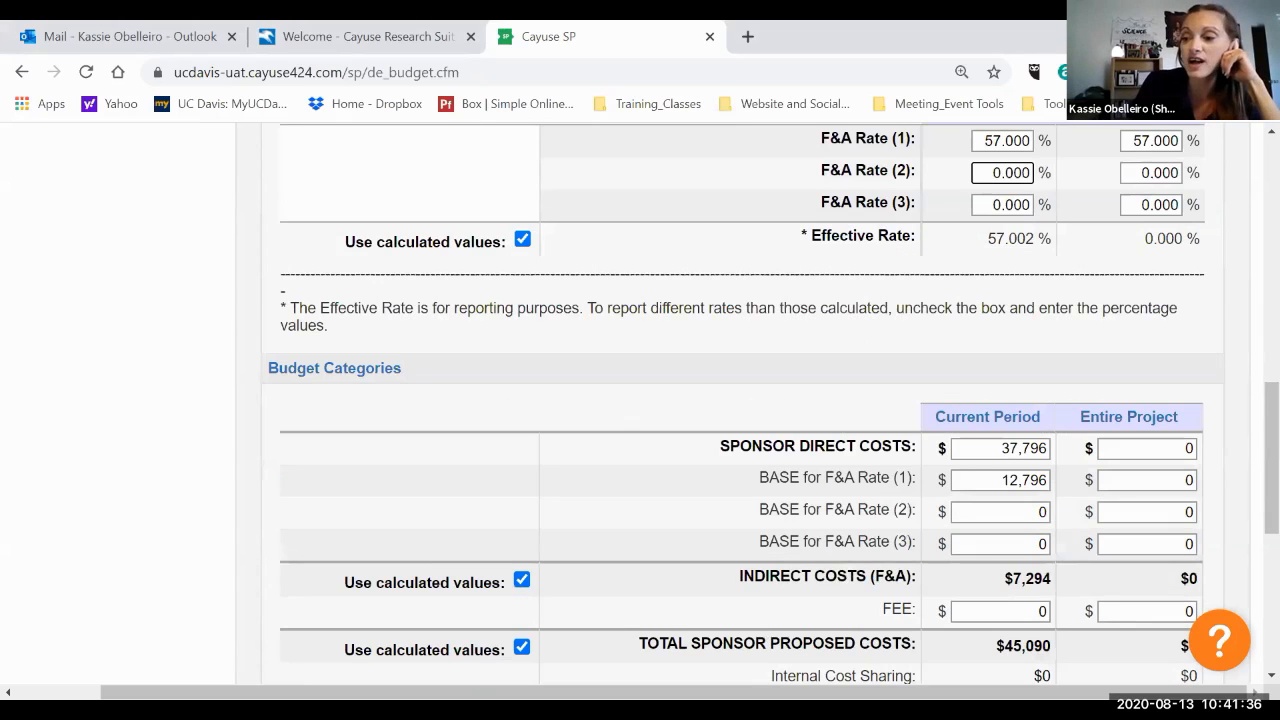
pyautogui.scroll(-1, 926, 400)
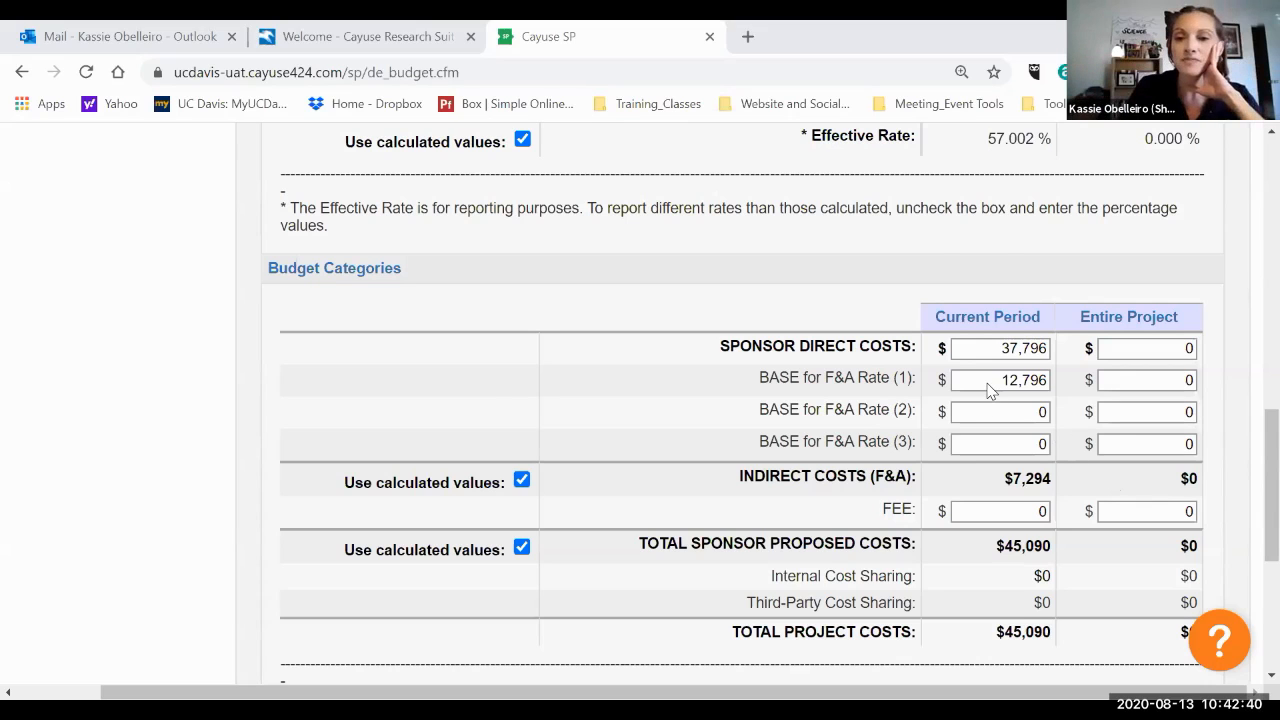
pyautogui.scroll(-1, 990, 390)
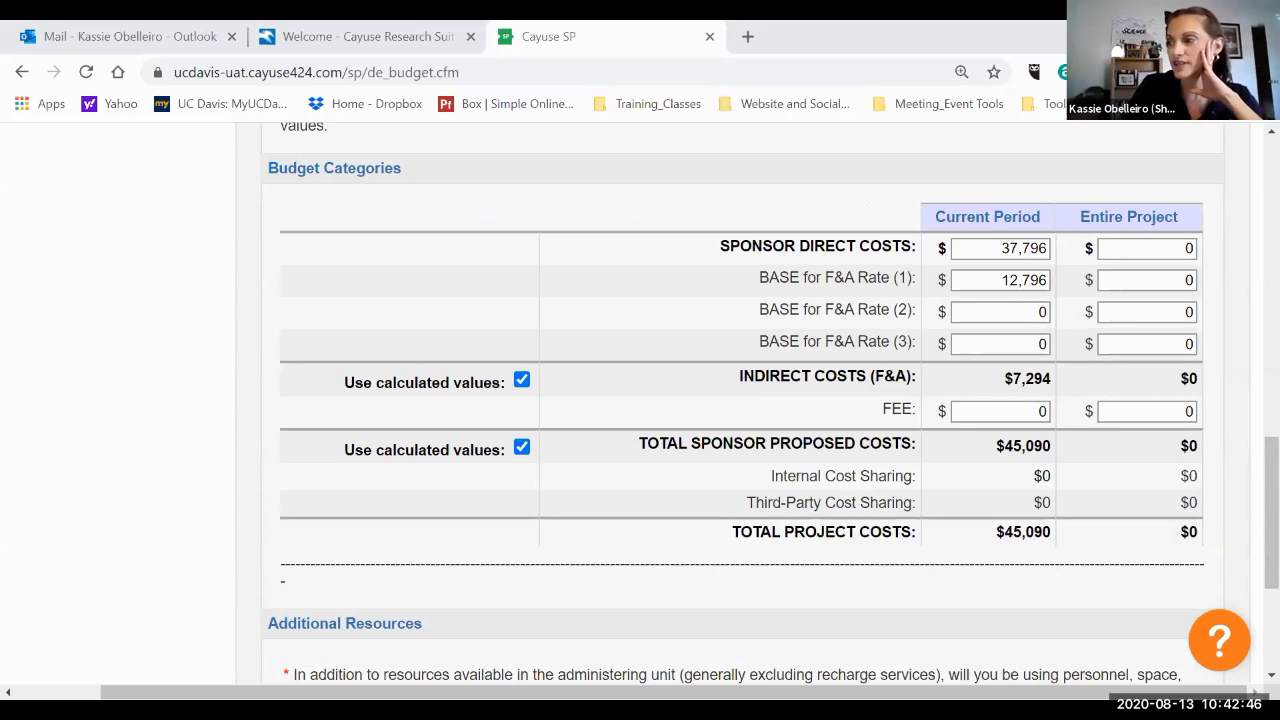
pyautogui.click(522, 381)
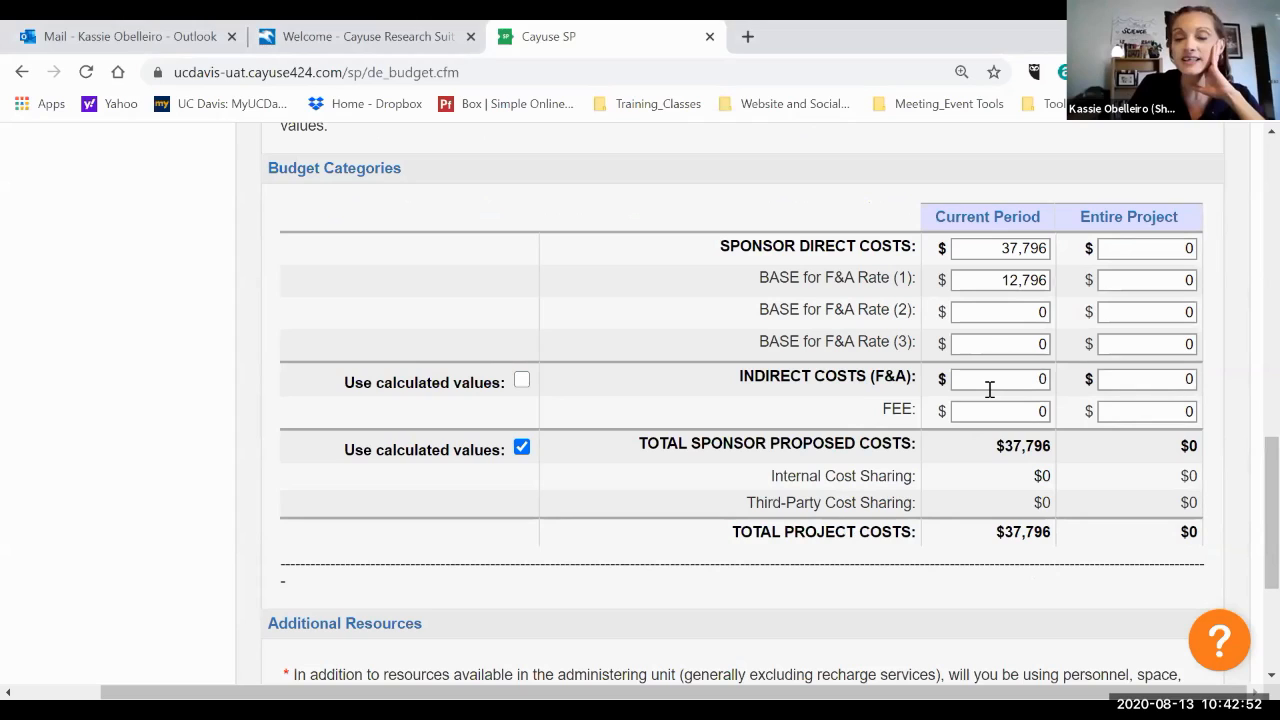
pyautogui.click(522, 381)
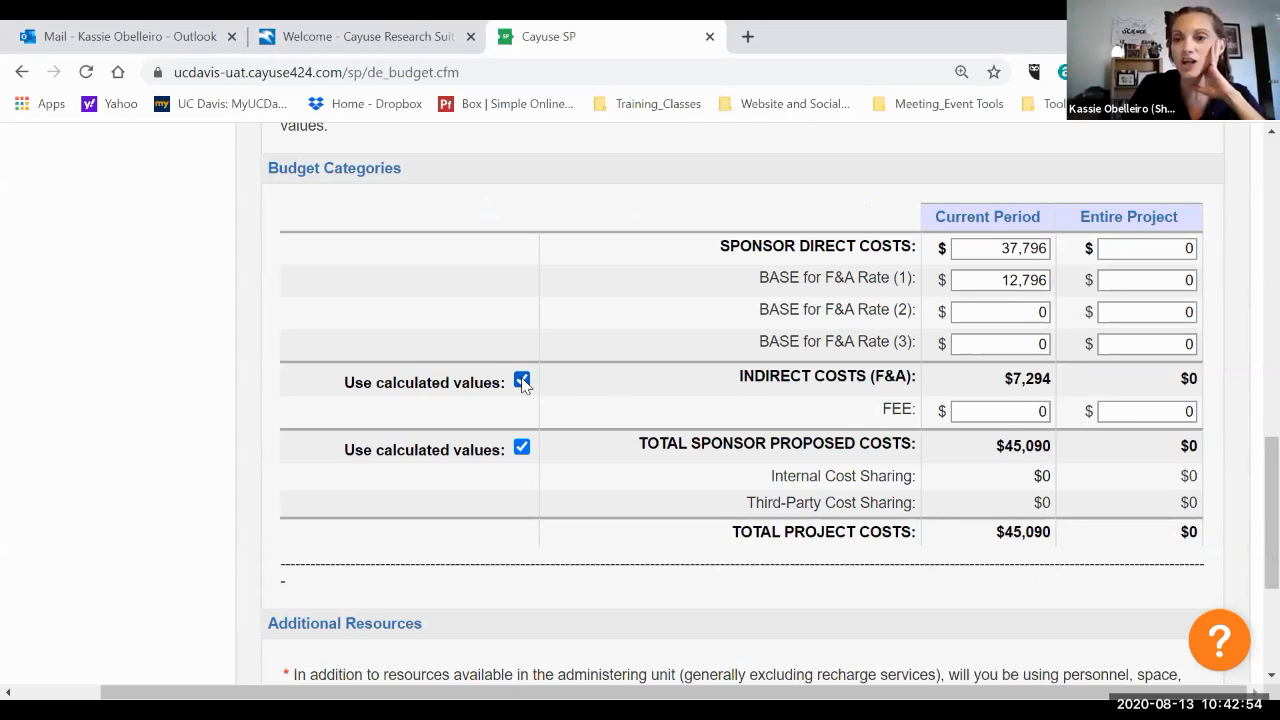
# Enter Entire Project sponsor direct costs of 88,980 and an F&A Rate (1) base of 63,980.
pyautogui.click(1120, 242)
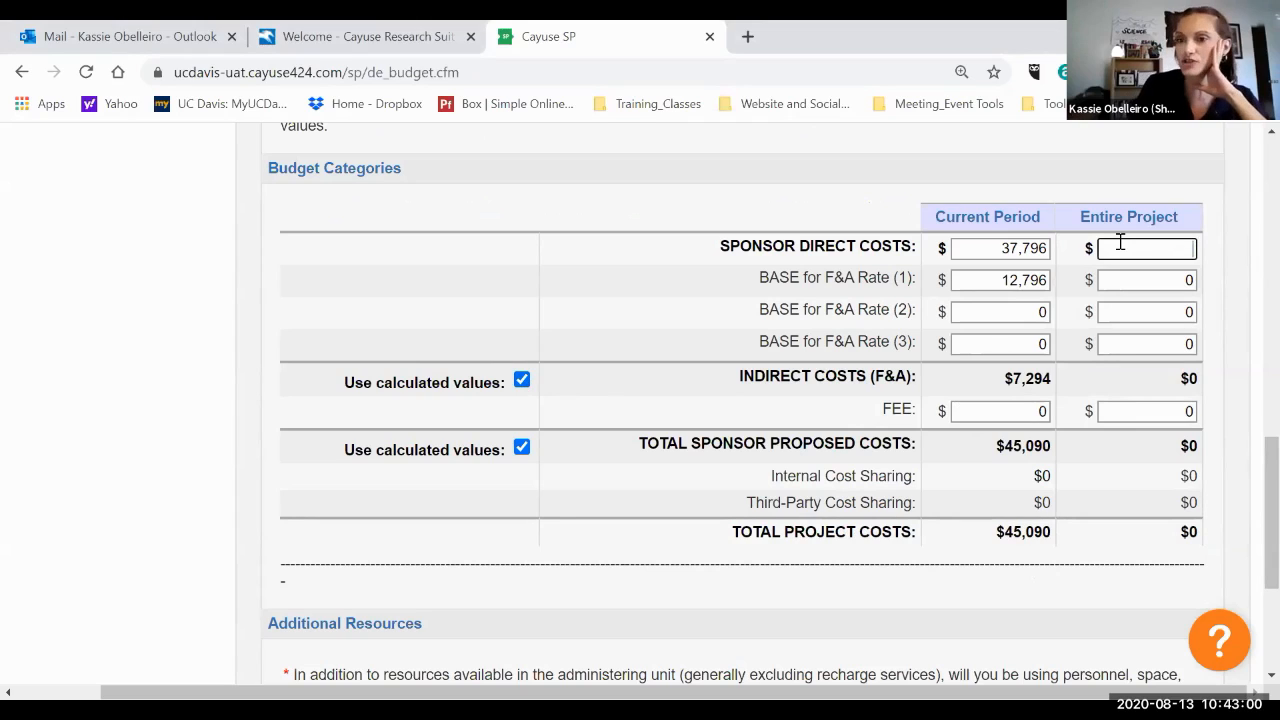
pyautogui.write('$88')
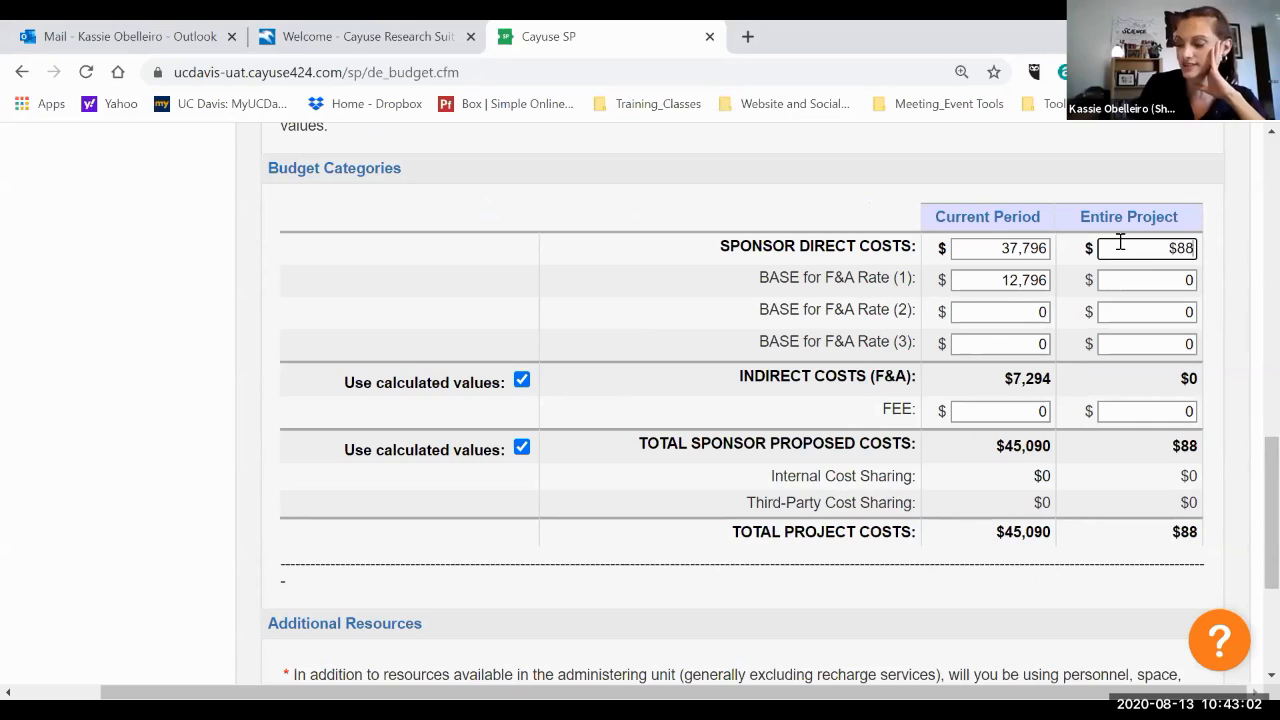
pyautogui.write(',980')
pyautogui.click(1140, 280)
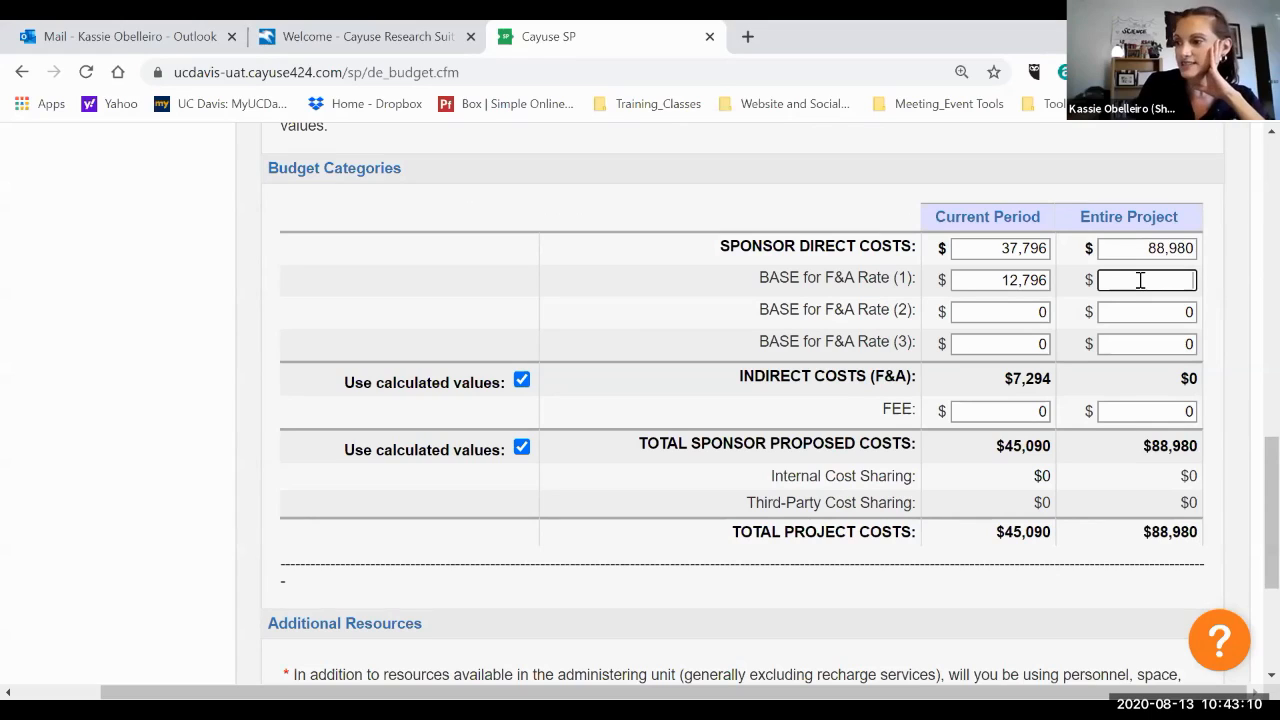
pyautogui.write('63980')
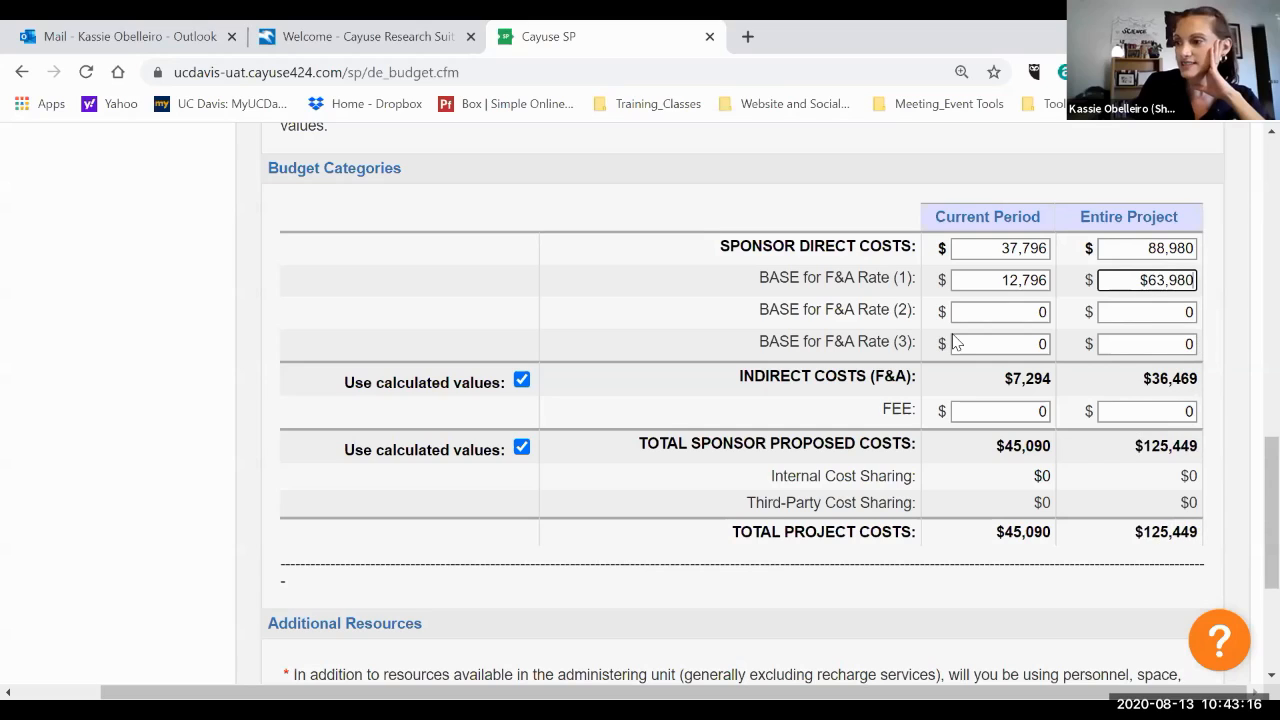
# Answer No to the additional resources question and save the budget.
pyautogui.scroll(-1, 955, 343)
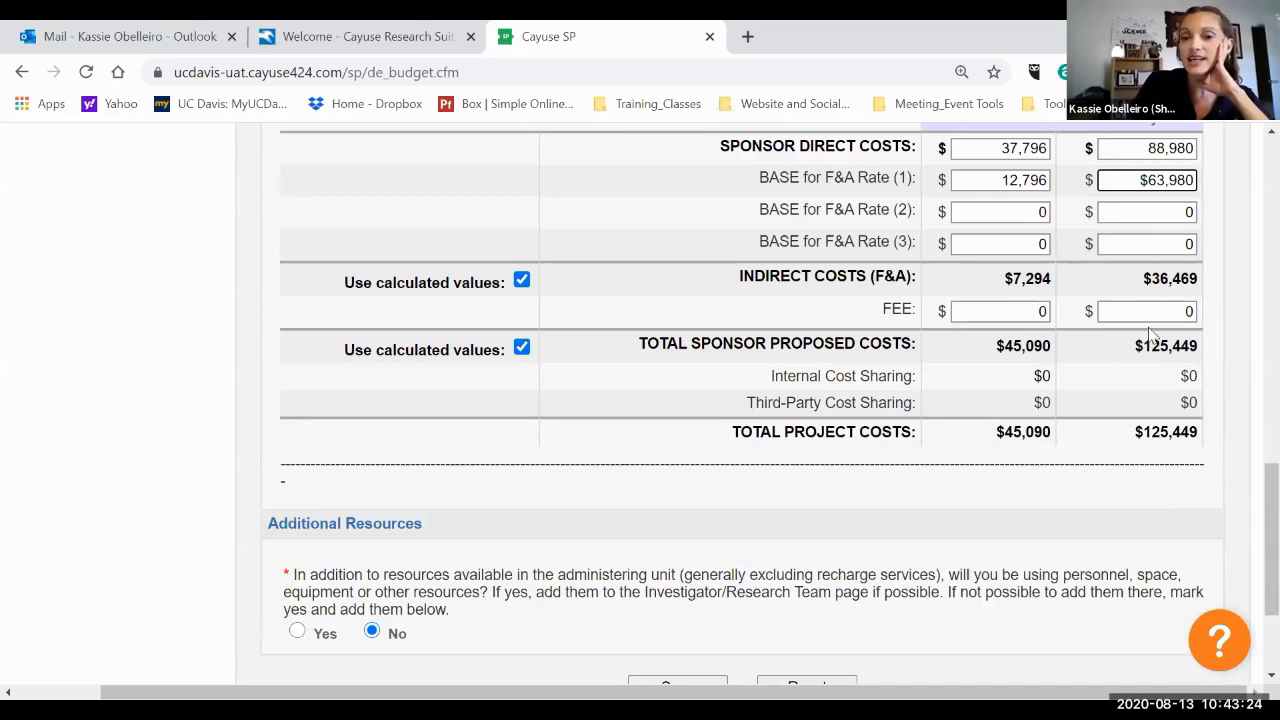
pyautogui.scroll(-2, 1108, 308)
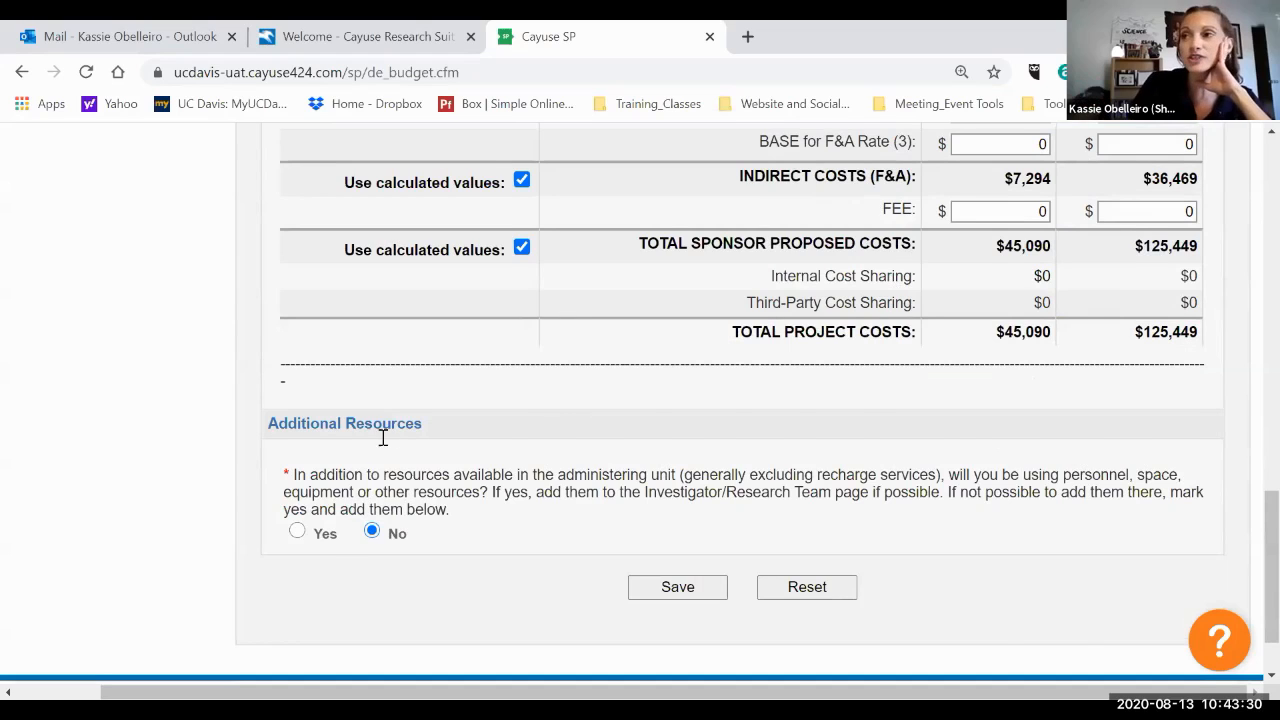
pyautogui.scroll(-1, 380, 438)
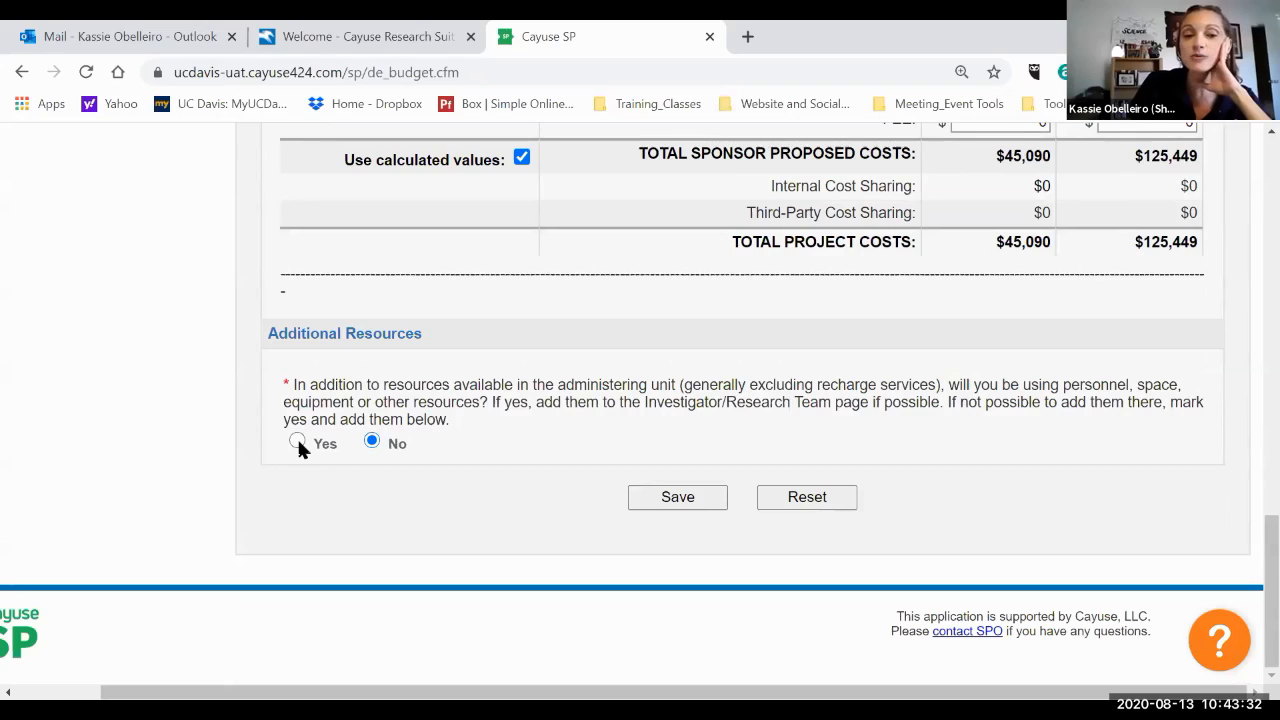
pyautogui.click(296, 441)
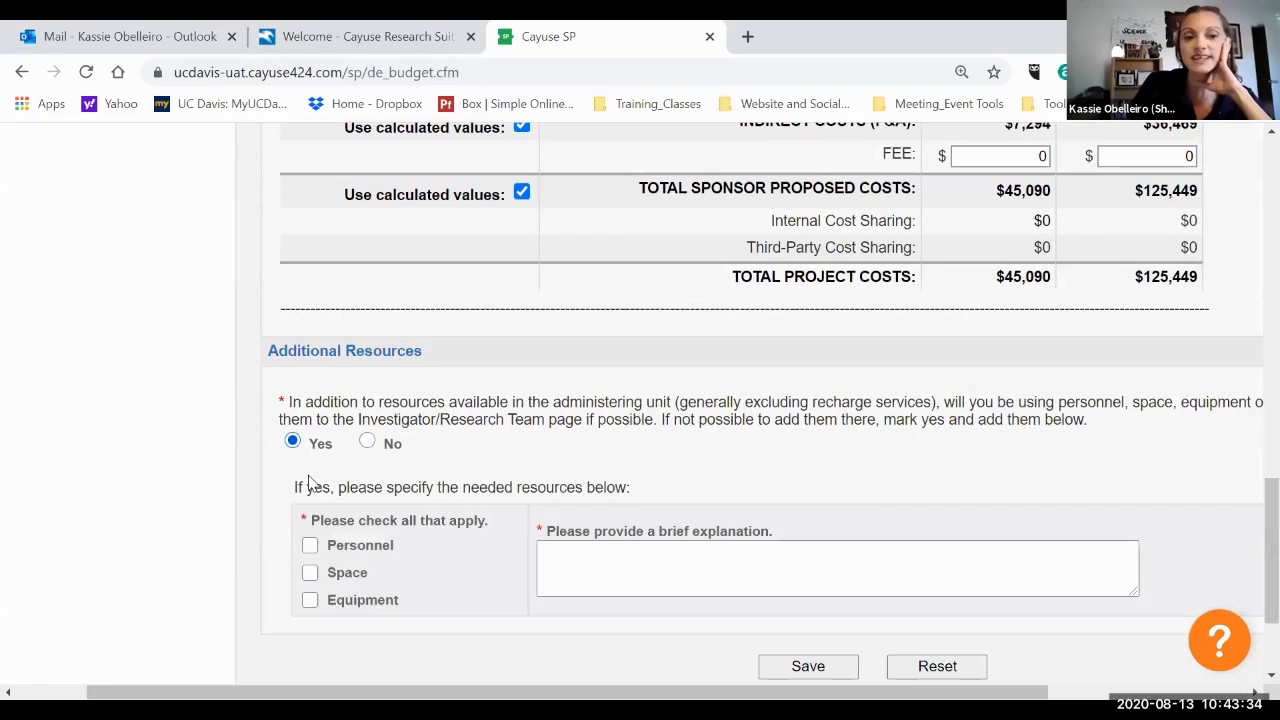
pyautogui.scroll(-1, 310, 484)
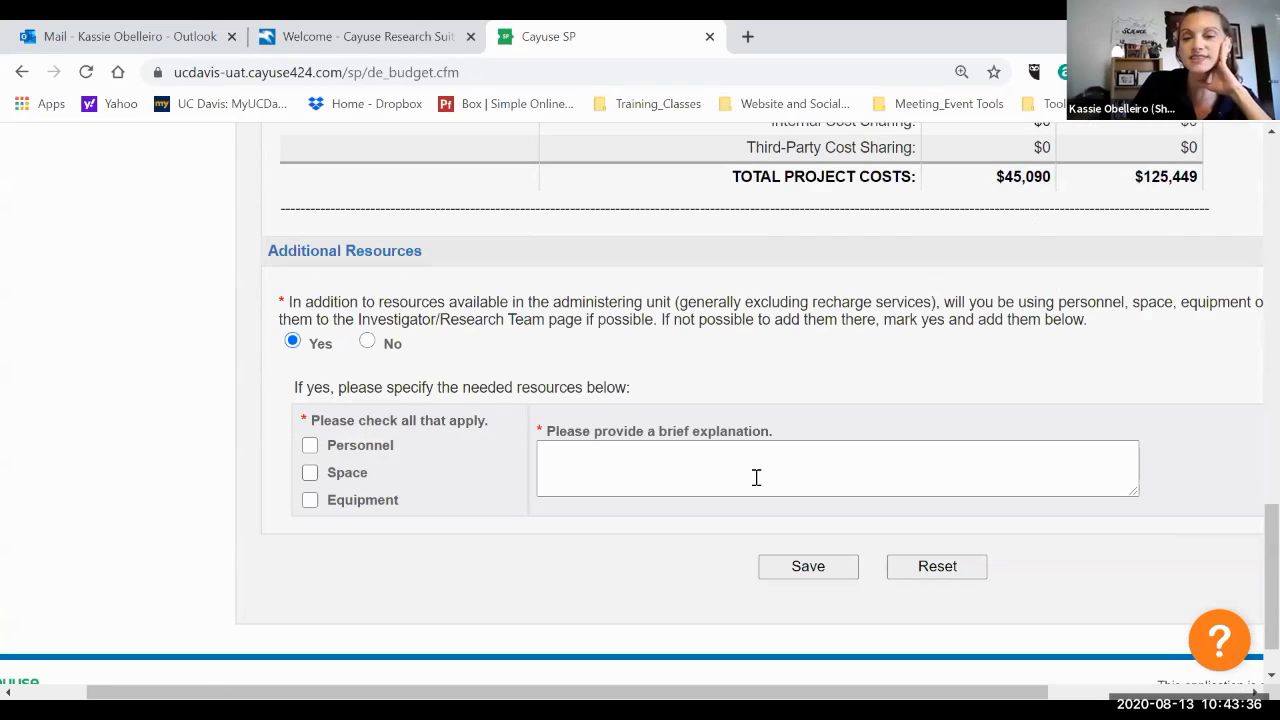
pyautogui.click(372, 345)
pyautogui.click(680, 497)
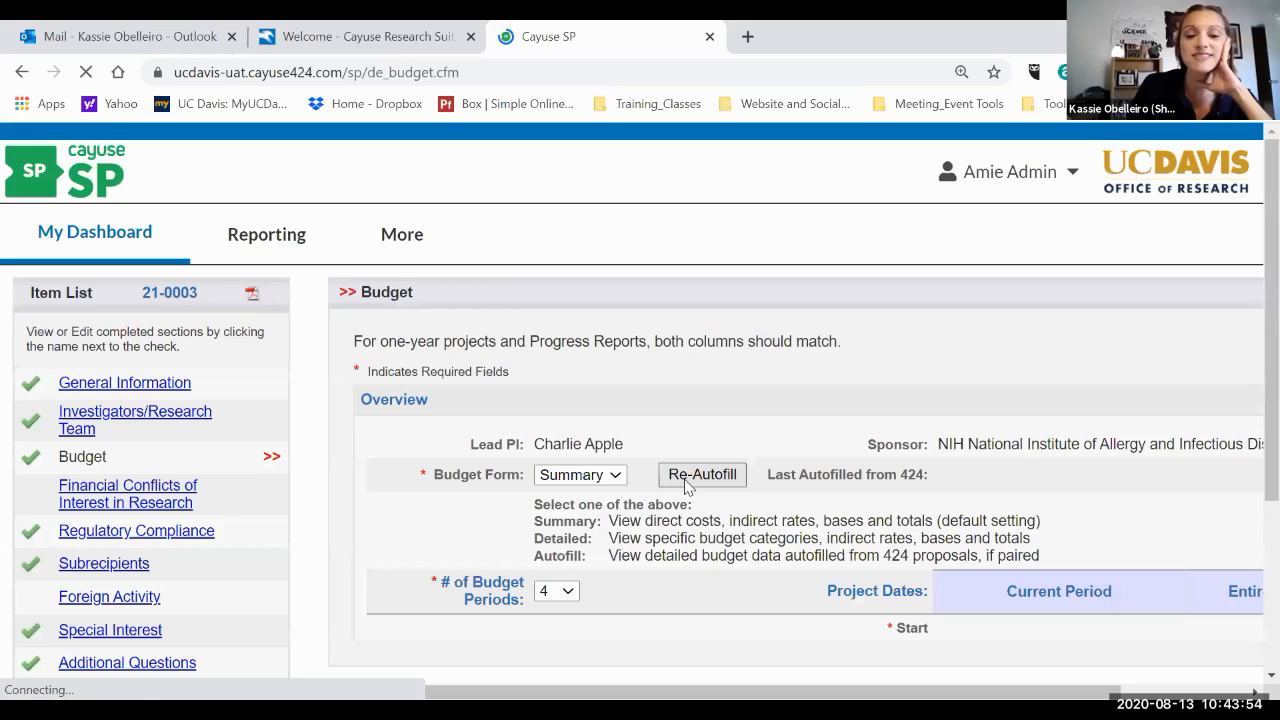
# Browse the General Information, Regulatory Compliance and Subrecipients sections of the proposal.
pyautogui.scroll(-1, 686, 486)
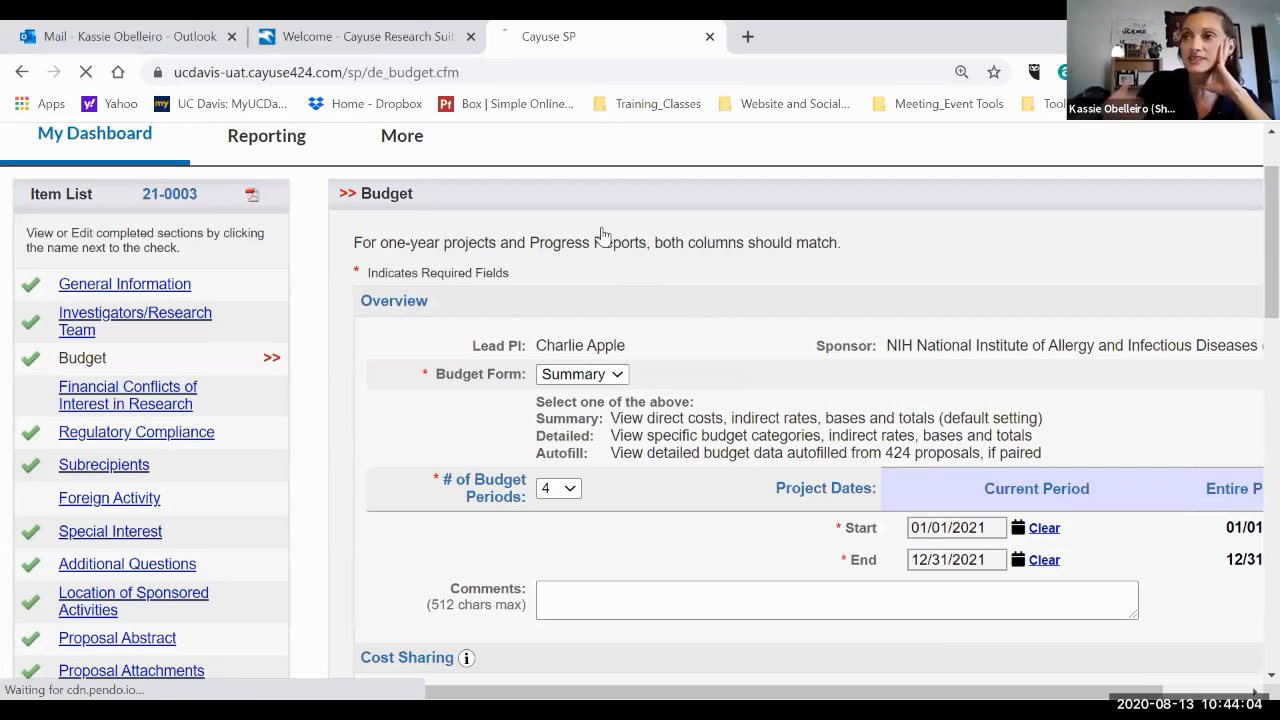
pyautogui.hotkey('alt', 'Left')
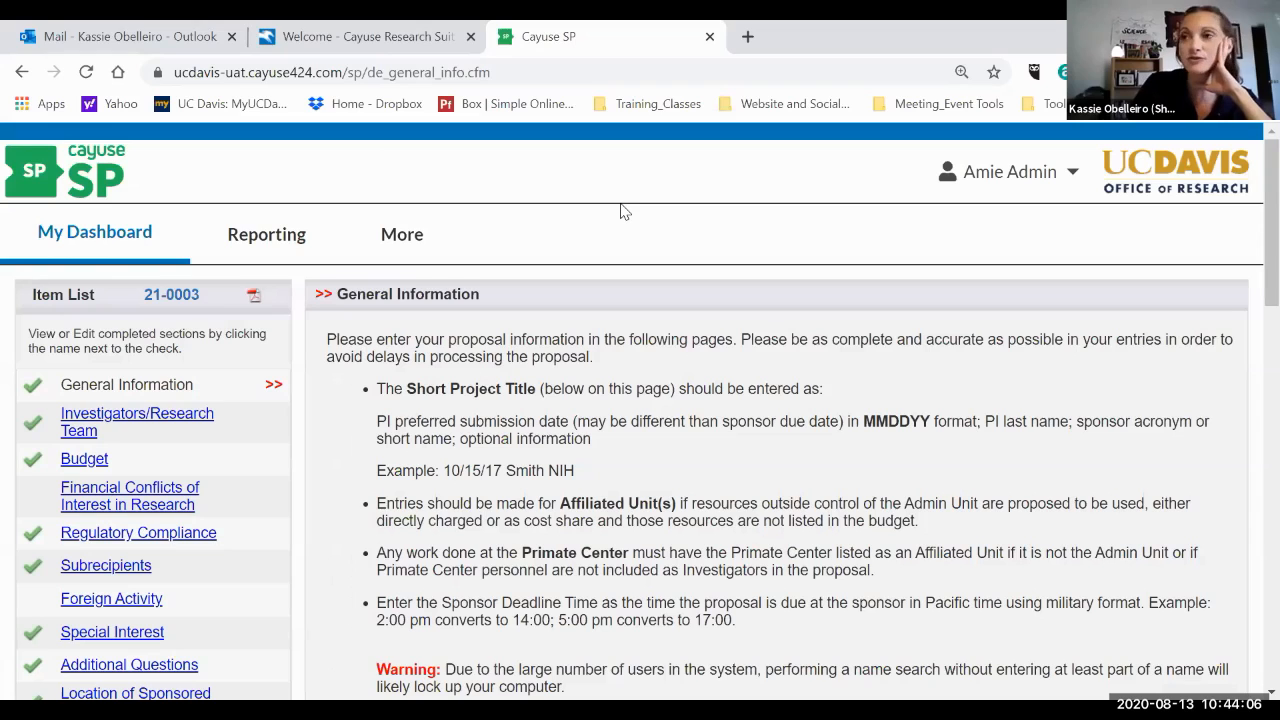
pyautogui.scroll(1, 620, 210)
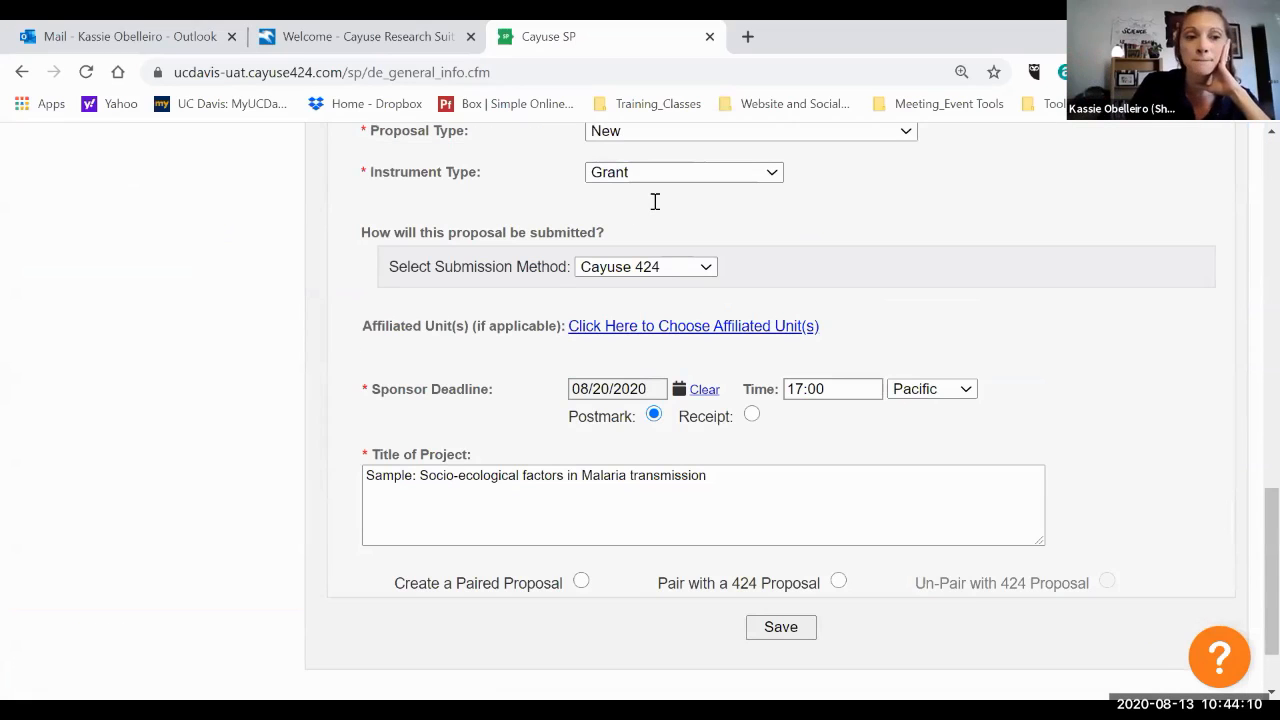
pyautogui.scroll(3, 655, 204)
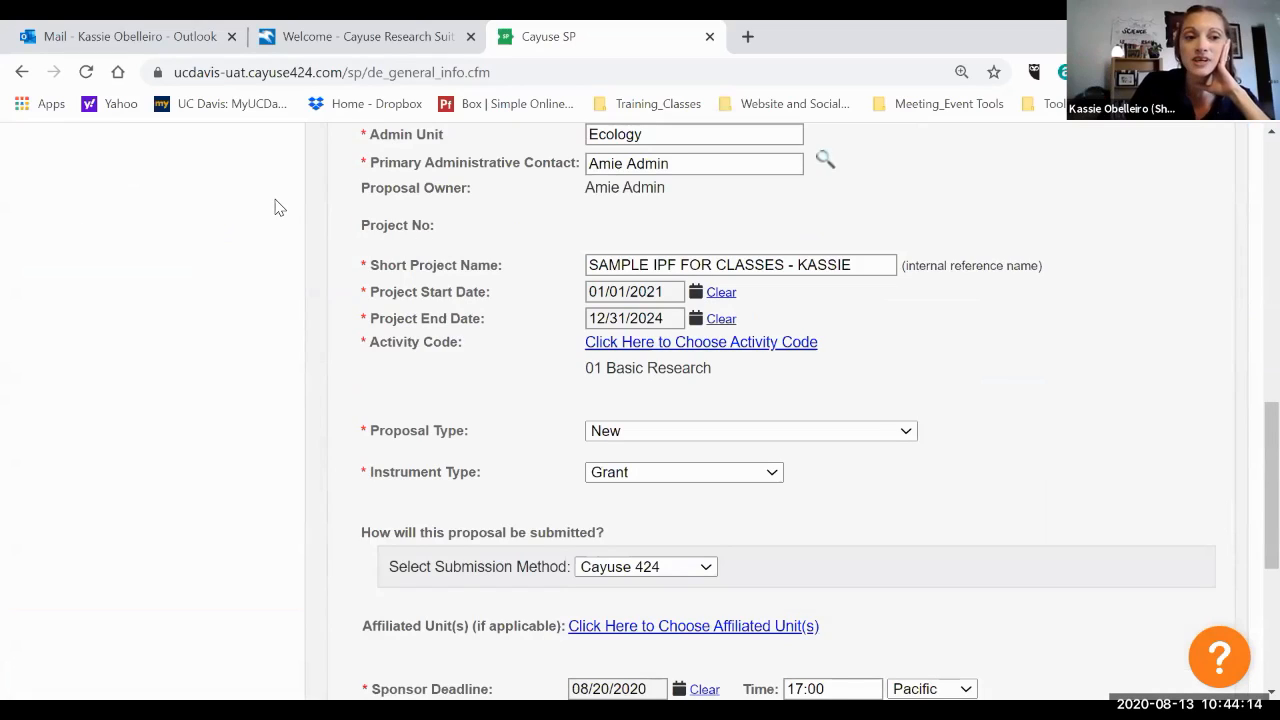
pyautogui.scroll(5, 279, 207)
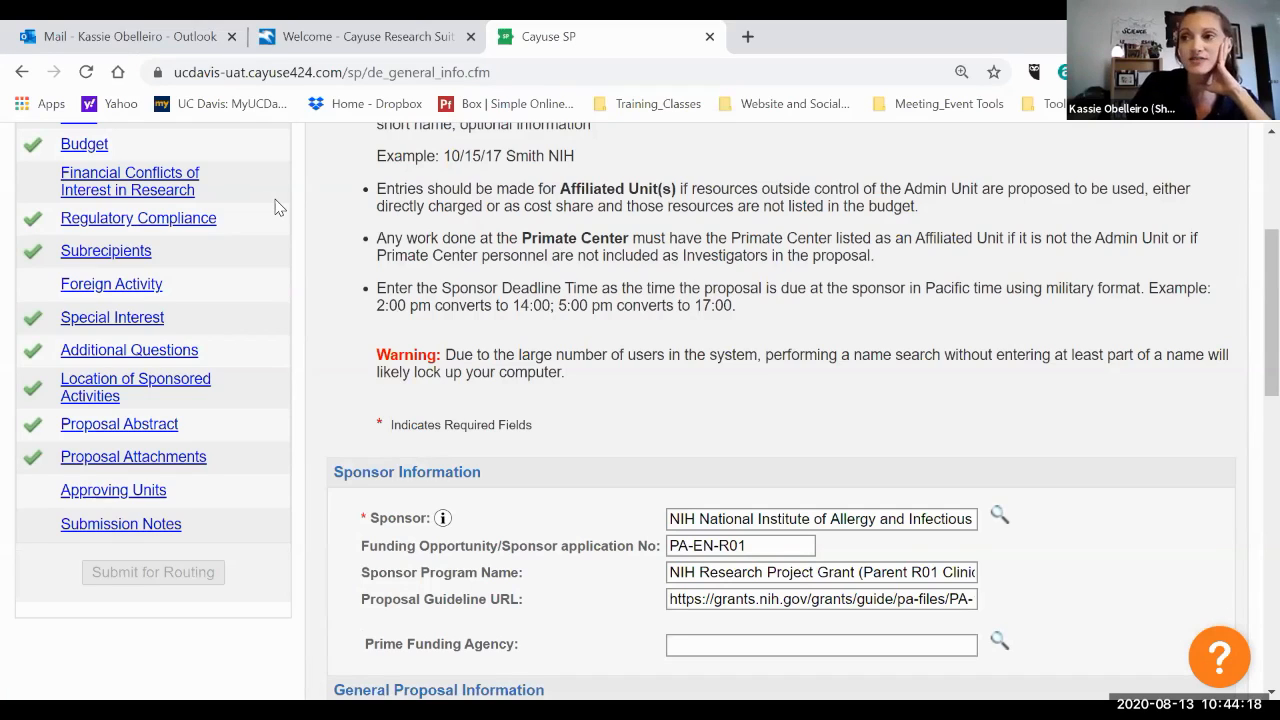
pyautogui.click(190, 224)
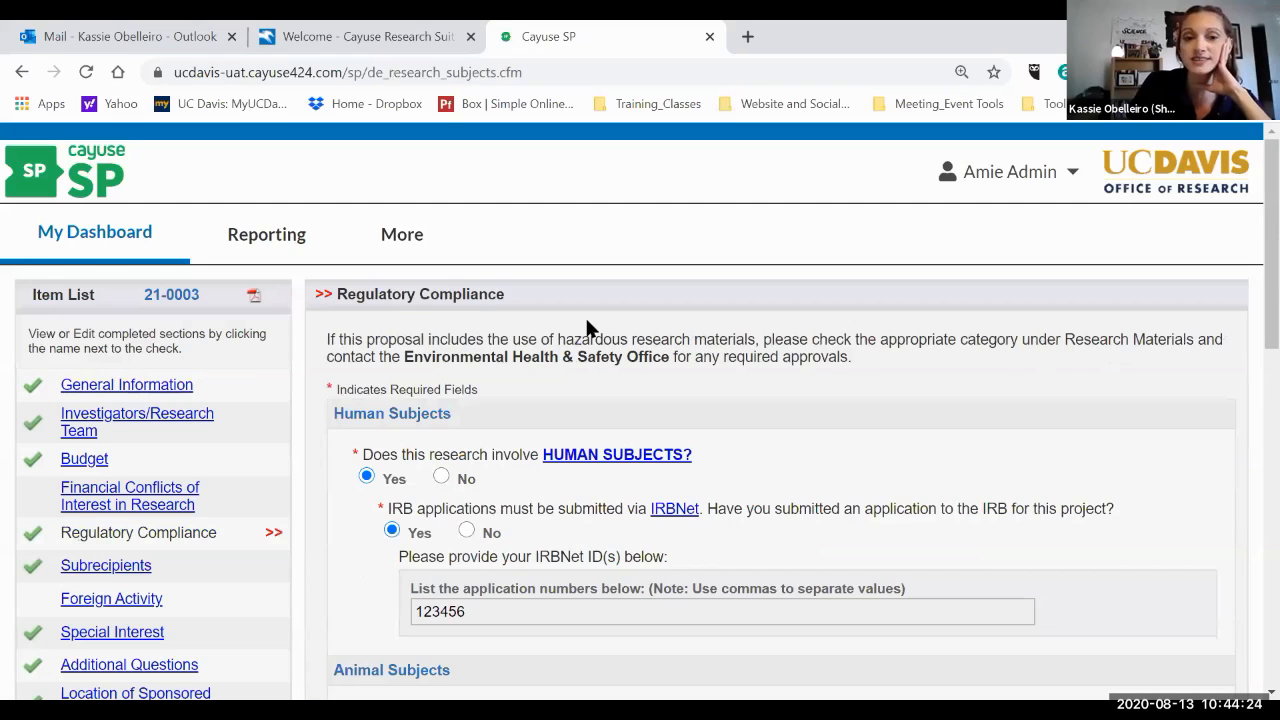
pyautogui.scroll(-2, 587, 321)
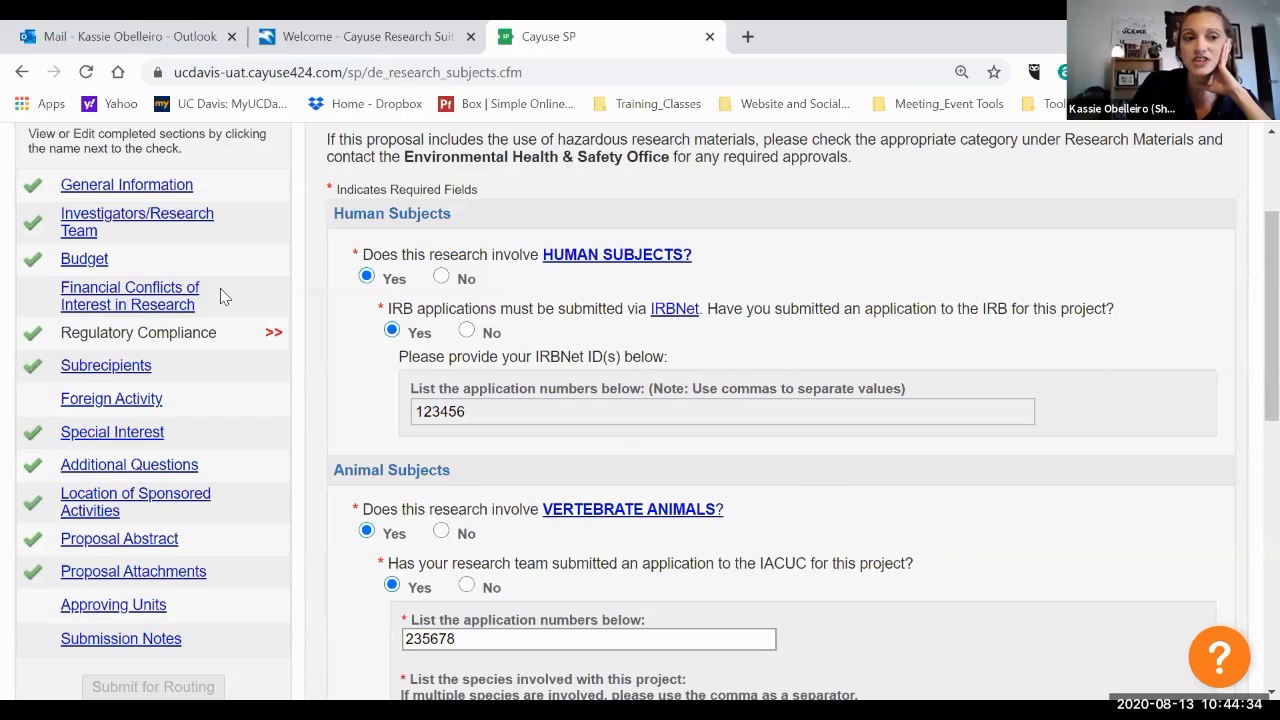
pyautogui.scroll(-4, 631, 331)
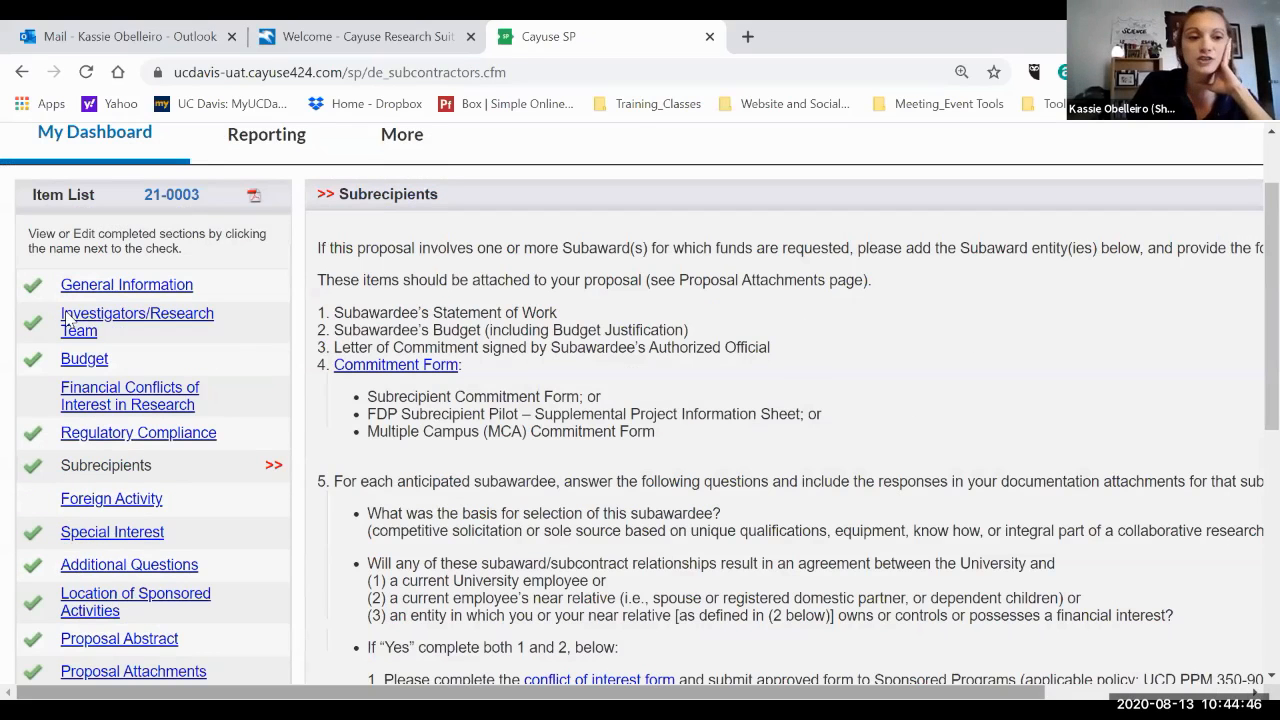
# Reopen the Budget section and review the budget periods, F&A rates and budget category totals.
pyautogui.click(88, 359)
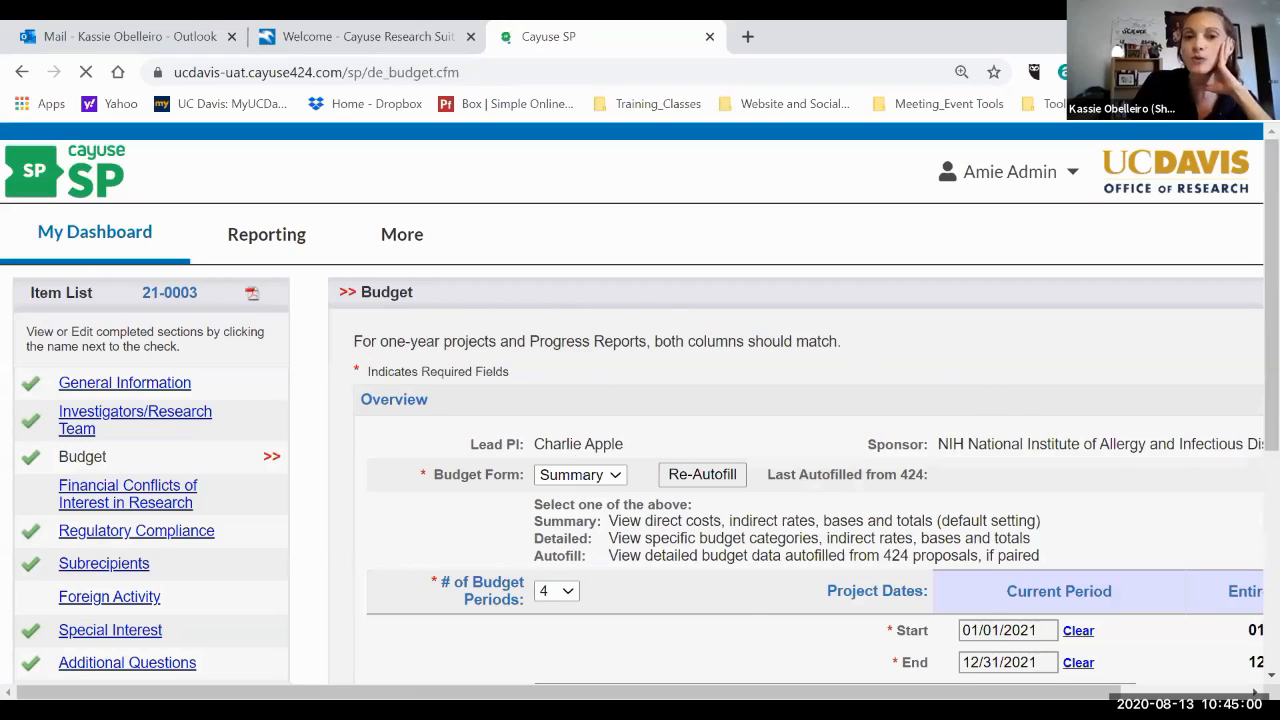
pyautogui.scroll(-1, 1130, 326)
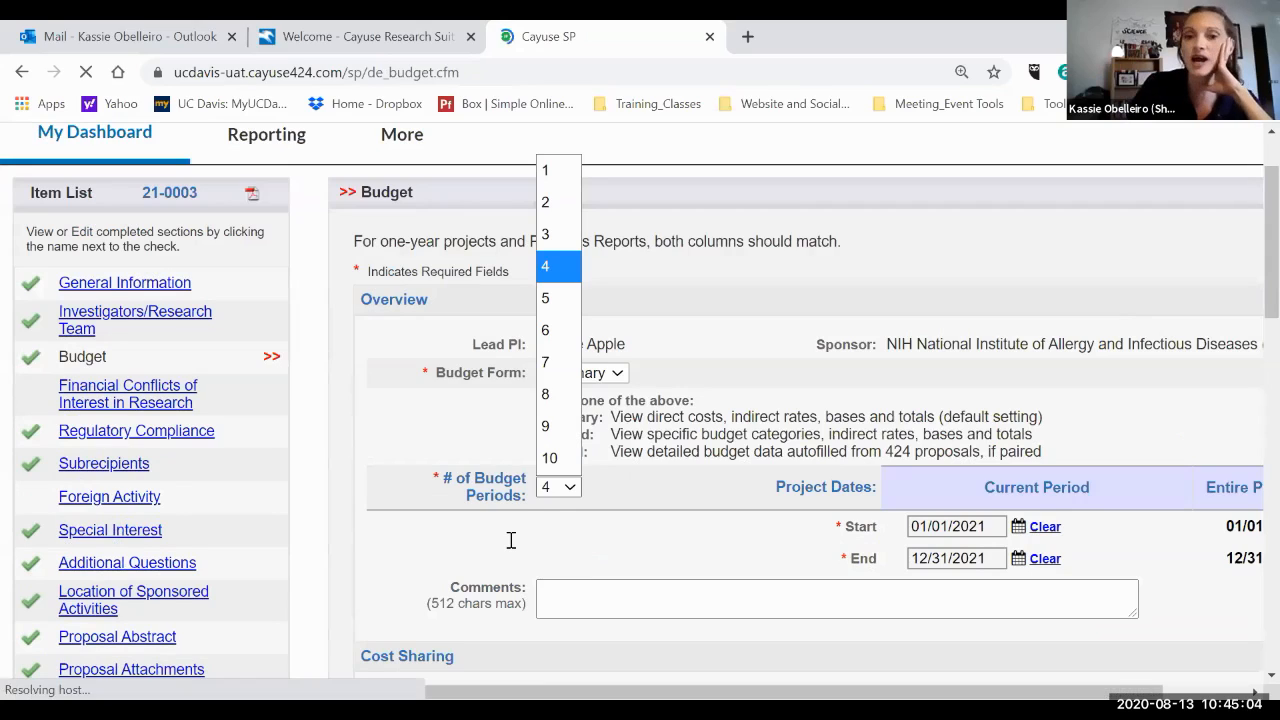
pyautogui.scroll(-2, 510, 540)
pyautogui.hscroll(1, 510, 540)
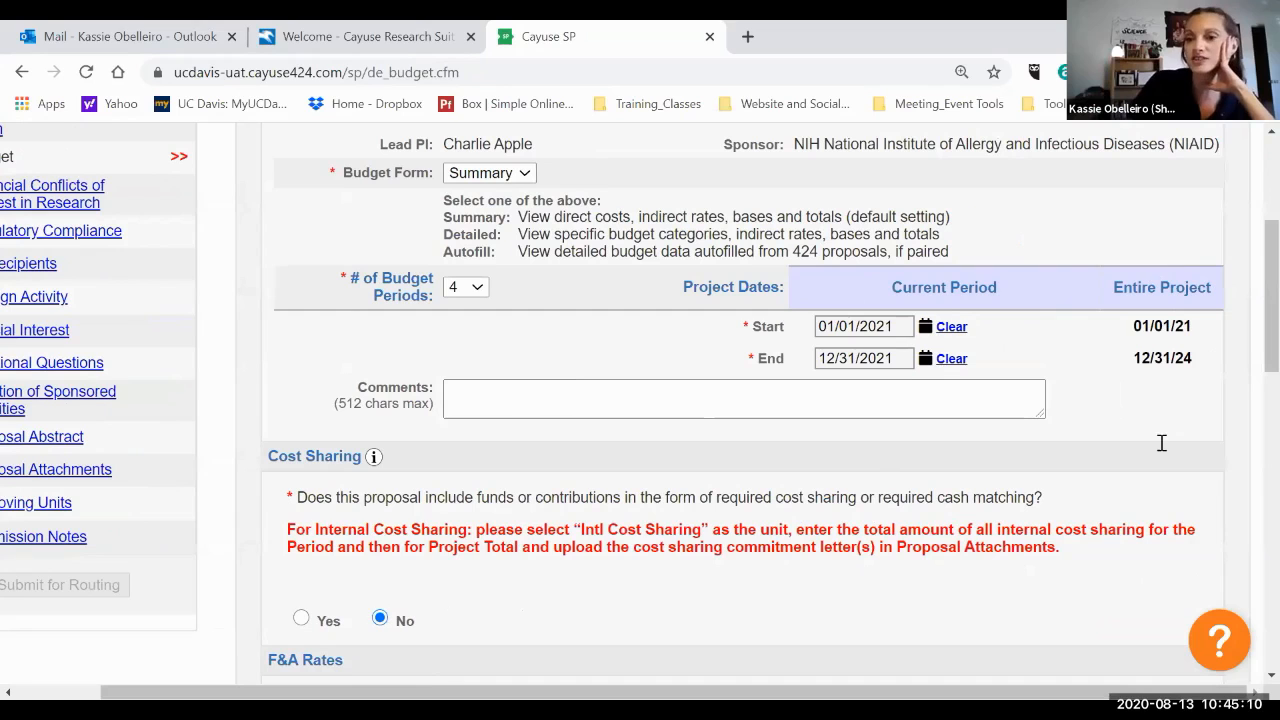
pyautogui.scroll(-2, 675, 383)
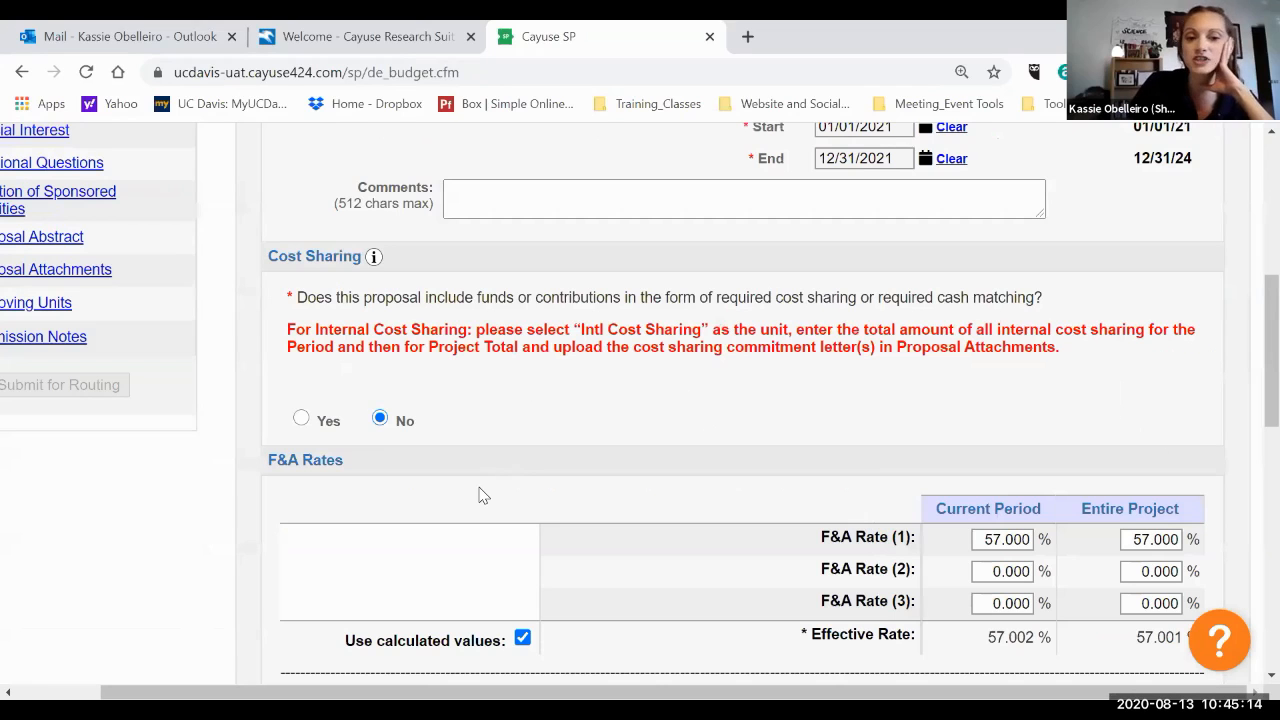
pyautogui.scroll(-2, 500, 494)
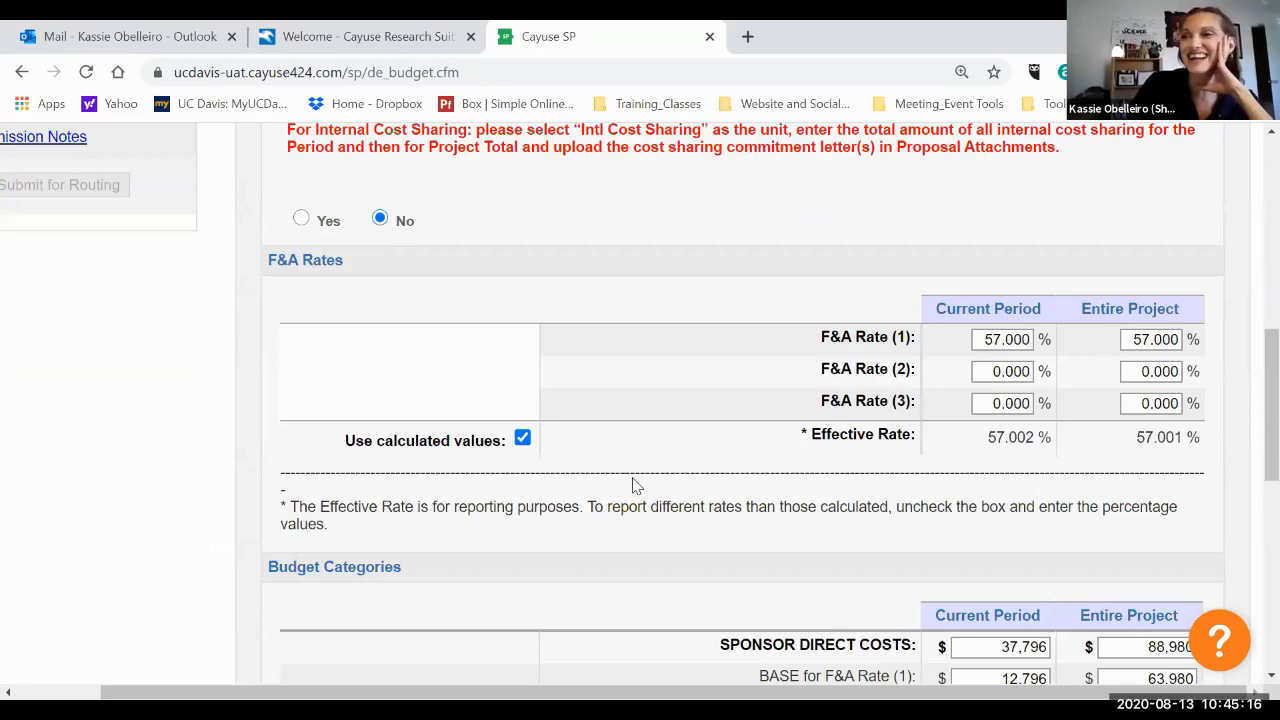
pyautogui.press('space')
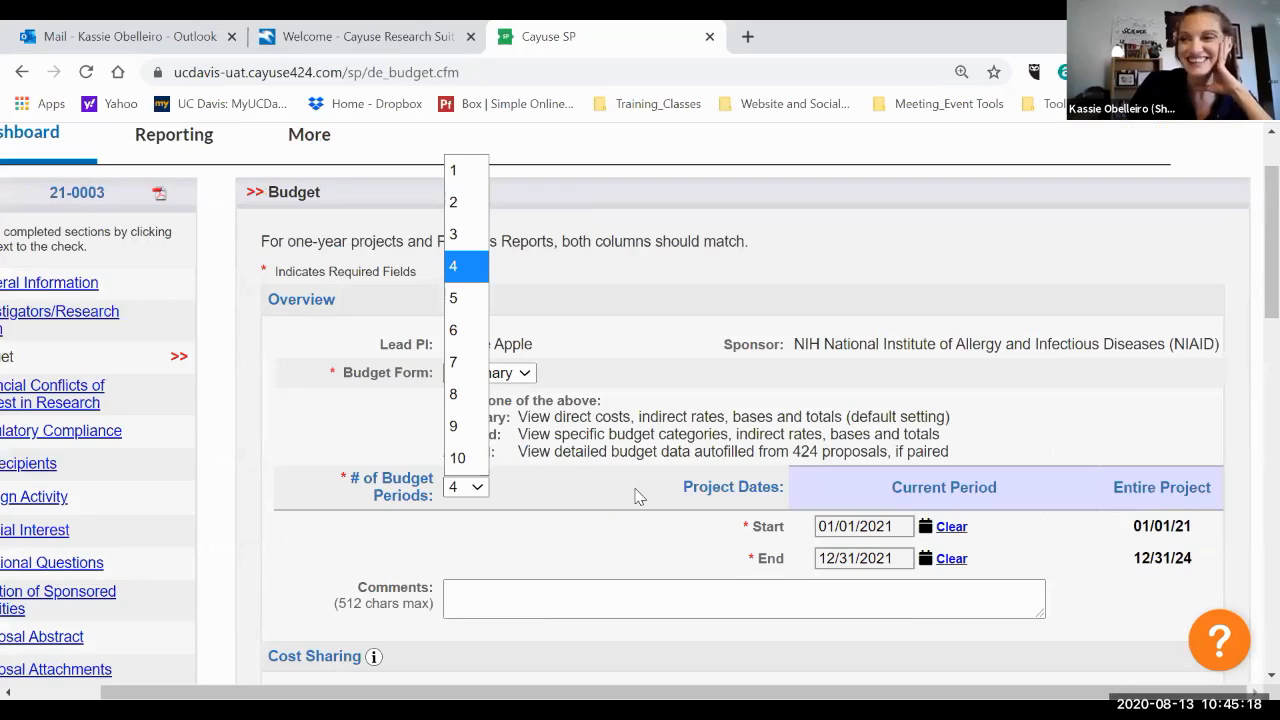
pyautogui.scroll(-9, 640, 497)
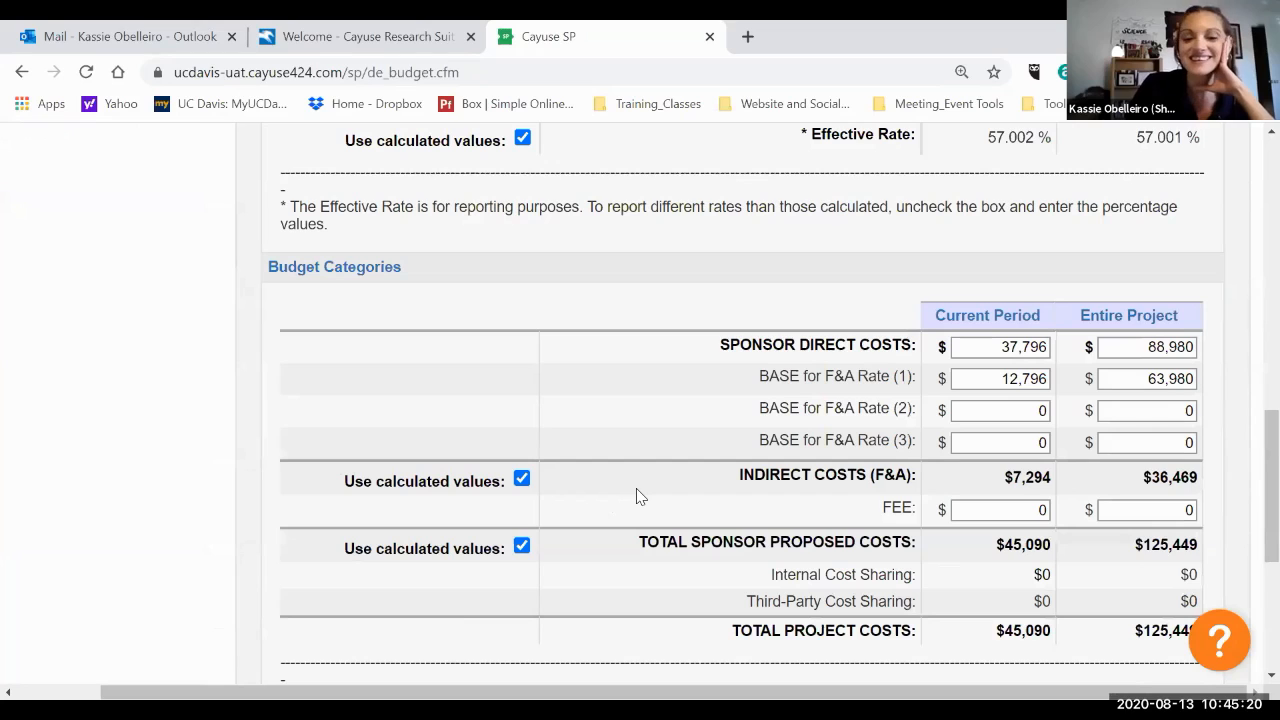
# Open the Financial Conflicts of Interest in Research section, answer Yes to the concurrence statements, and save.
pyautogui.scroll(-4, 640, 497)
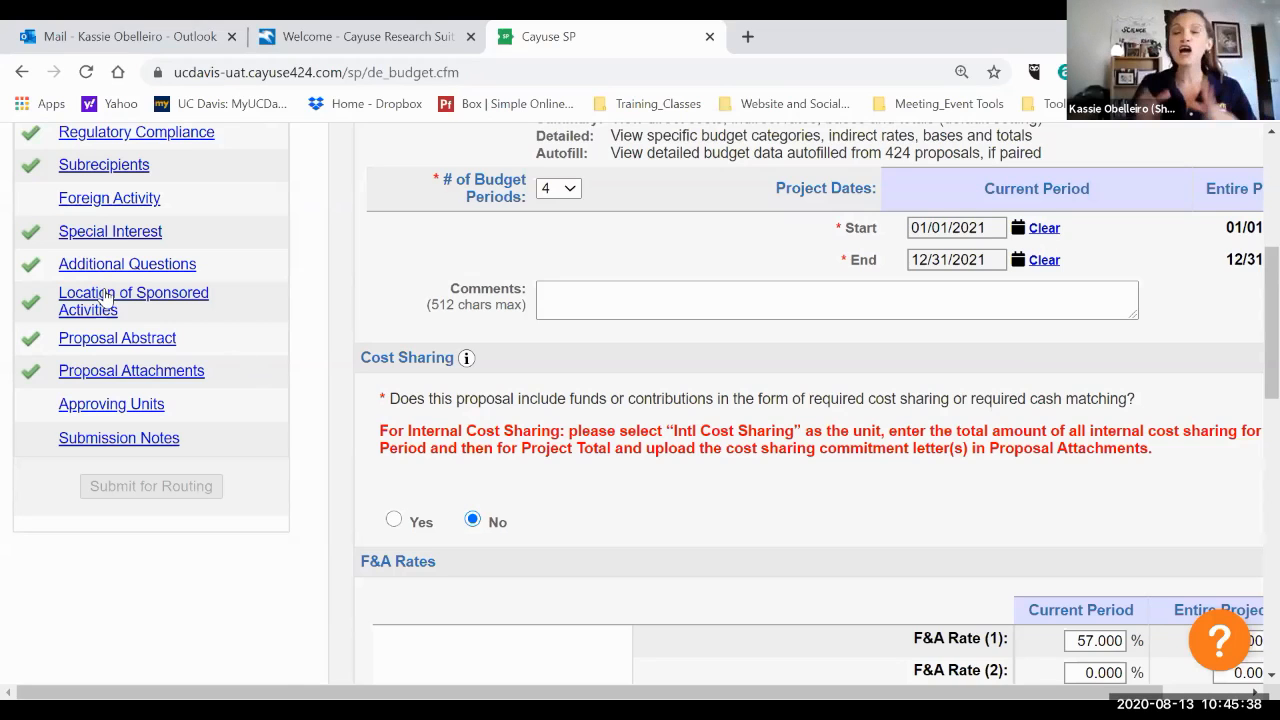
pyautogui.scroll(2, 107, 297)
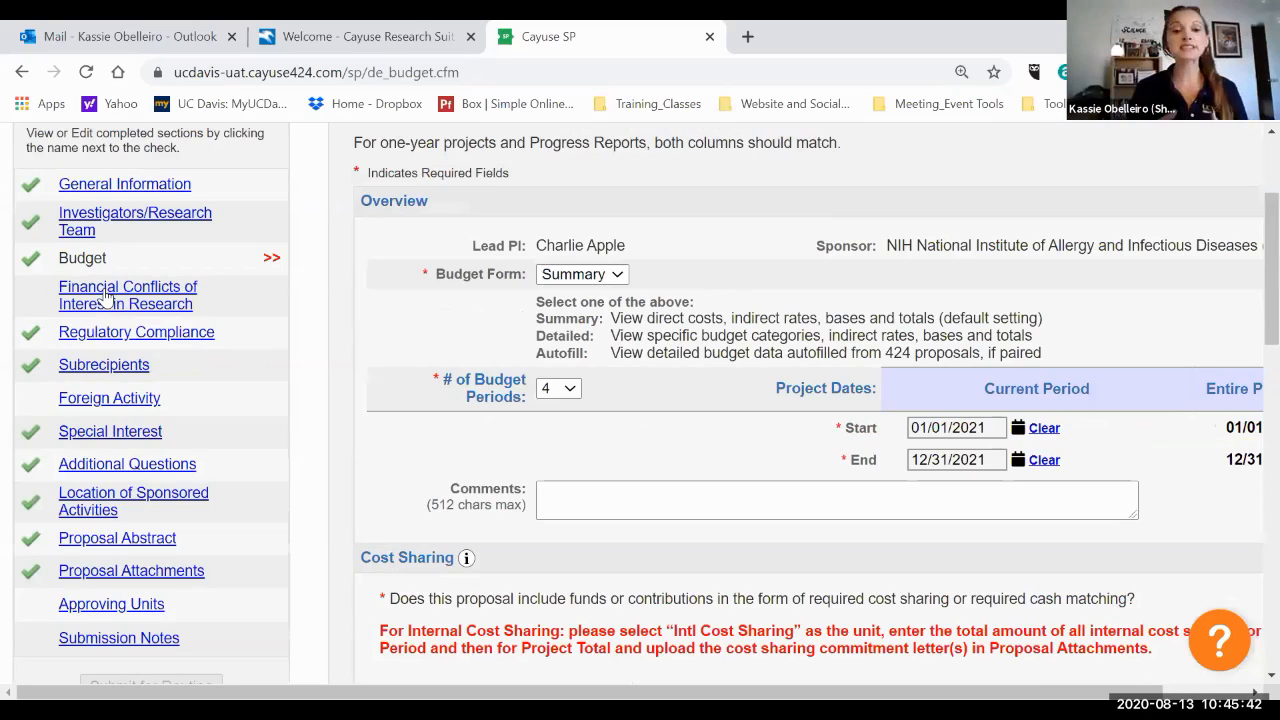
pyautogui.click(107, 297)
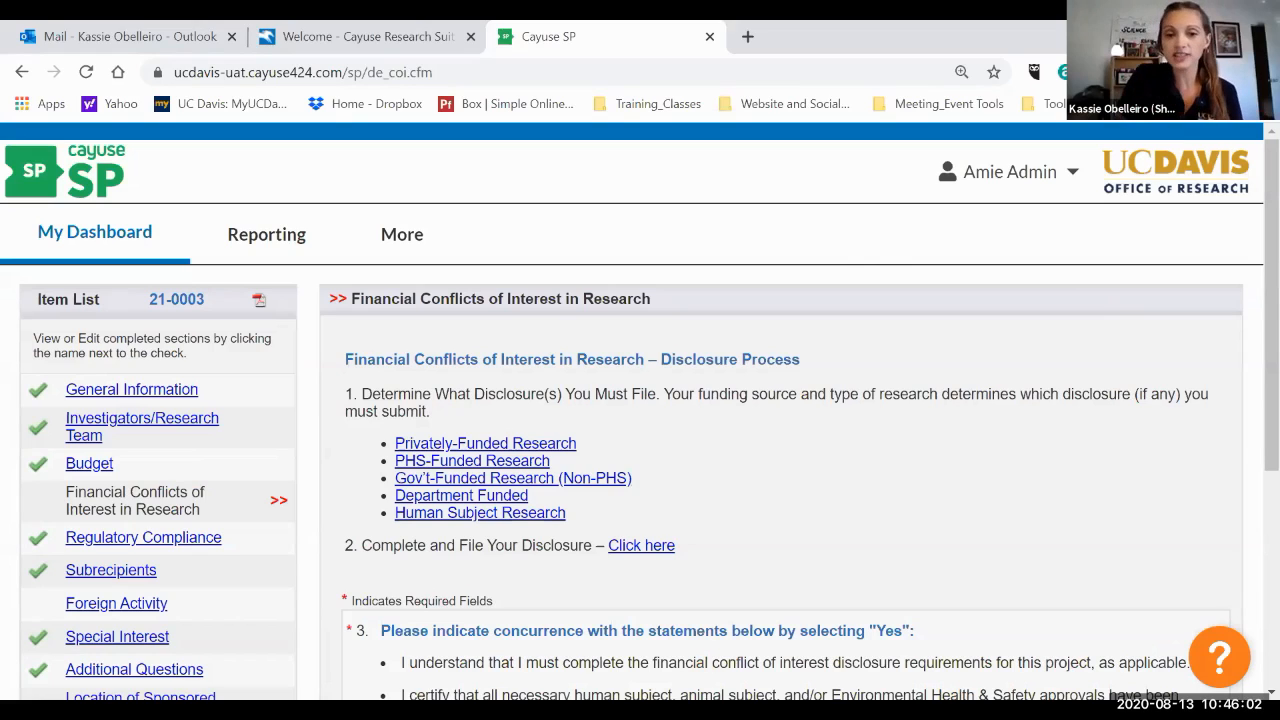
pyautogui.scroll(-1, 531, 350)
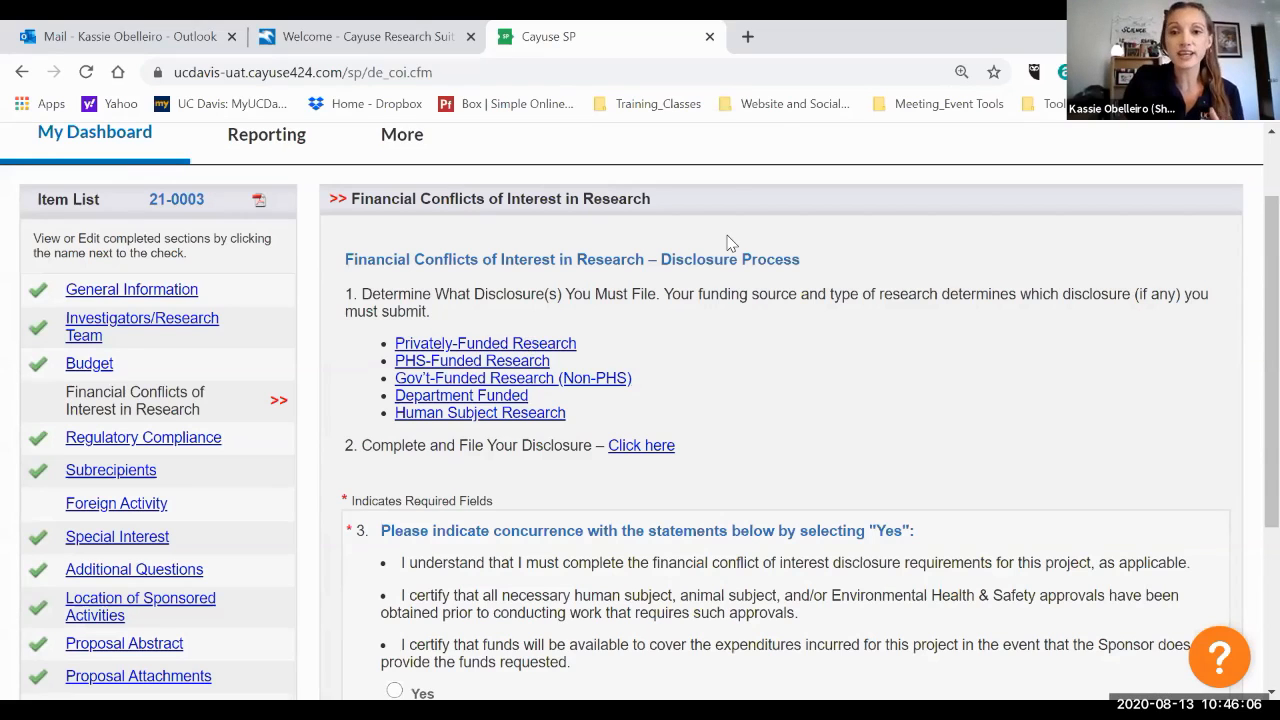
pyautogui.scroll(-1, 728, 243)
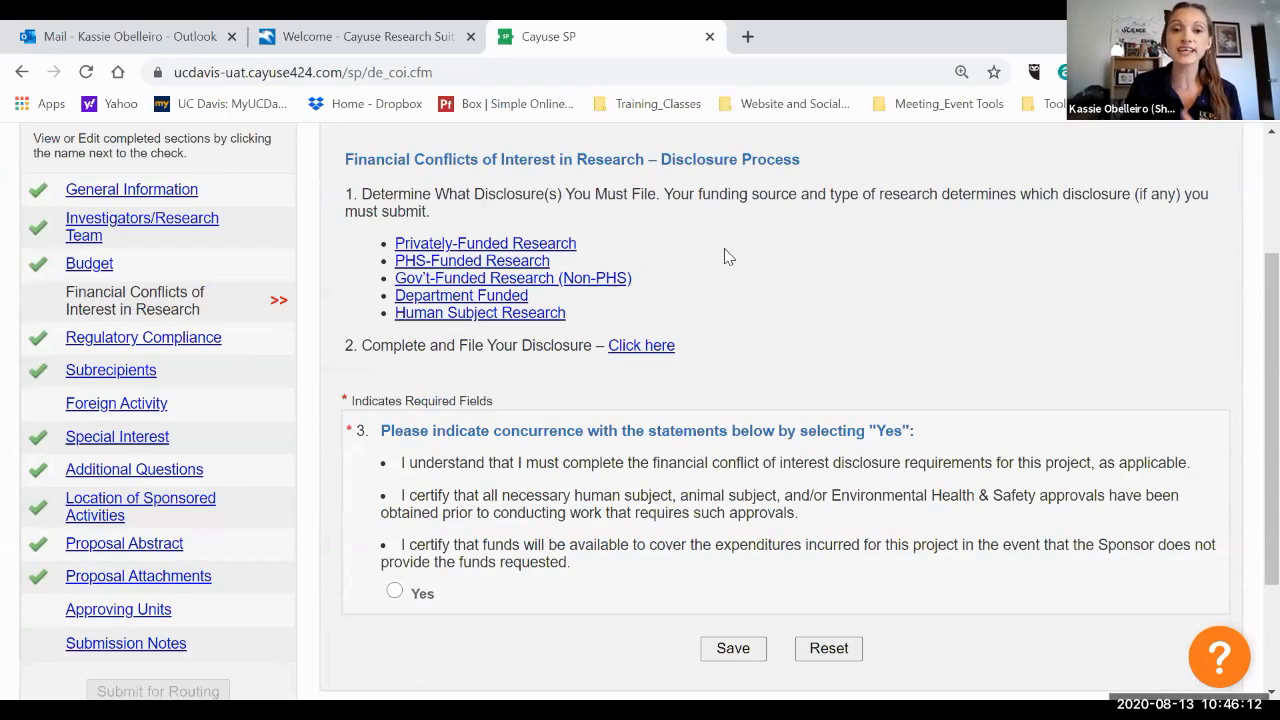
pyautogui.scroll(-2, 728, 257)
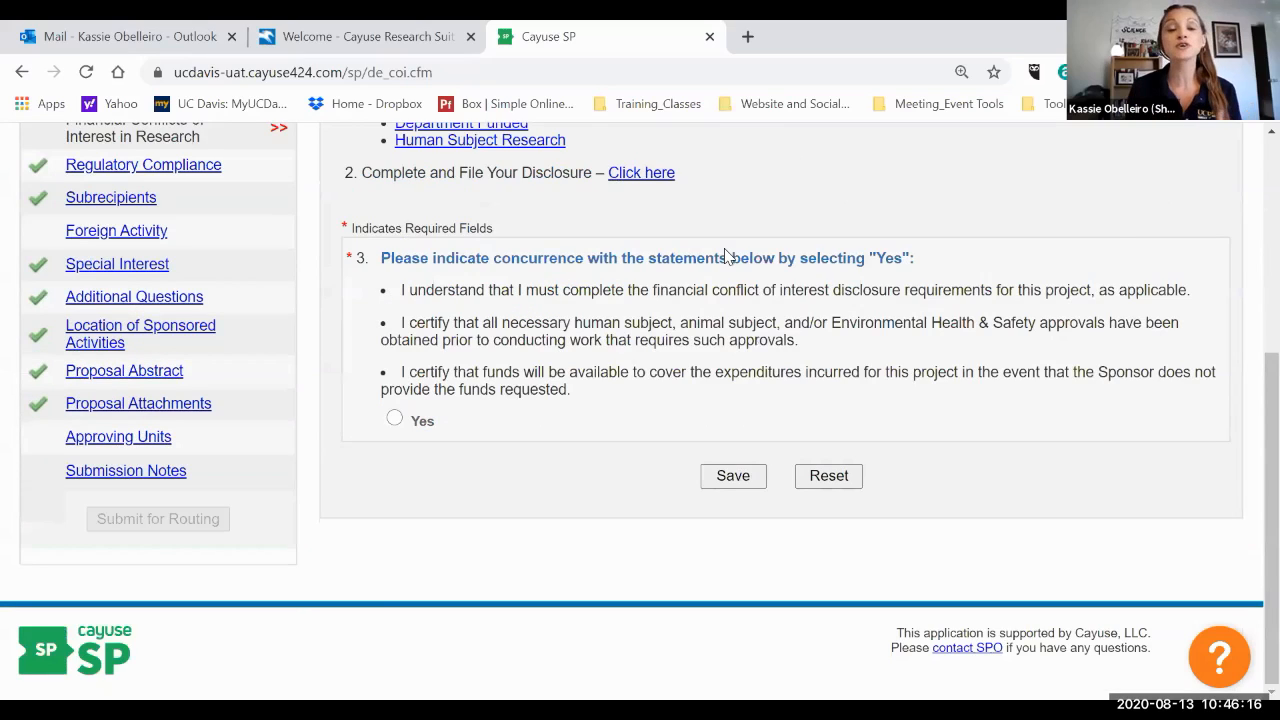
pyautogui.scroll(2, 728, 257)
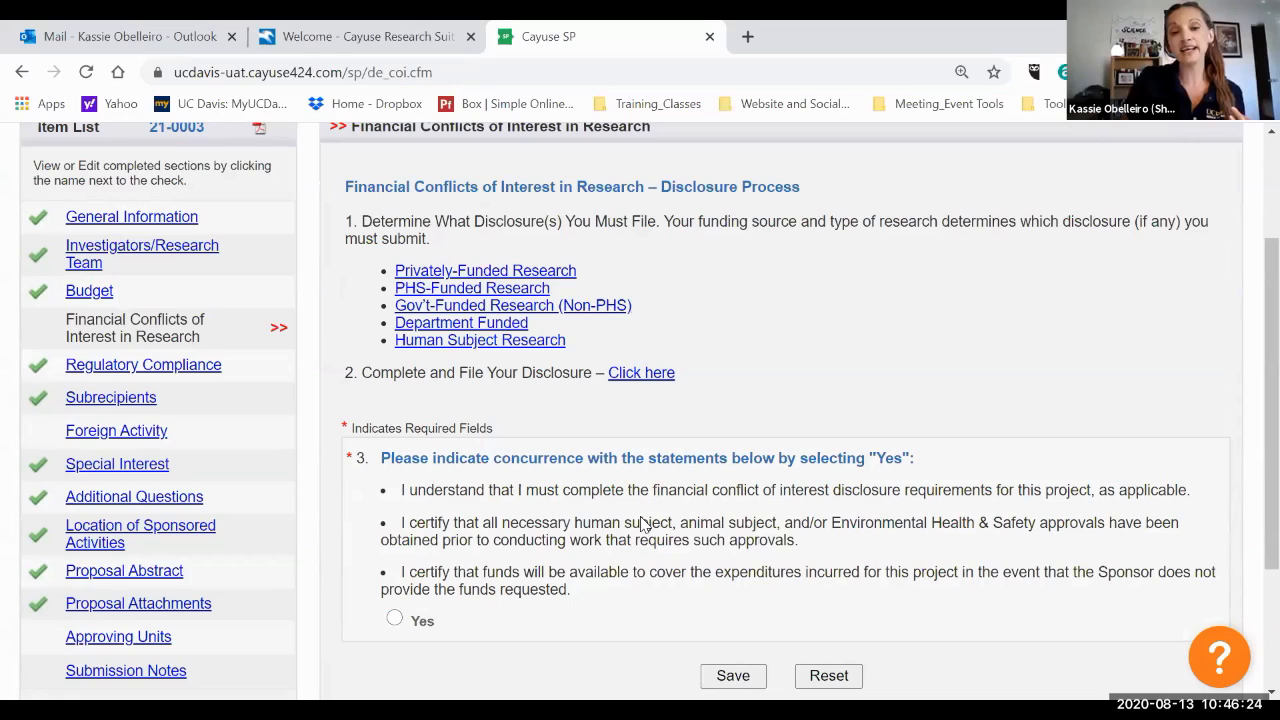
pyautogui.scroll(-1, 595, 529)
pyautogui.click(394, 517)
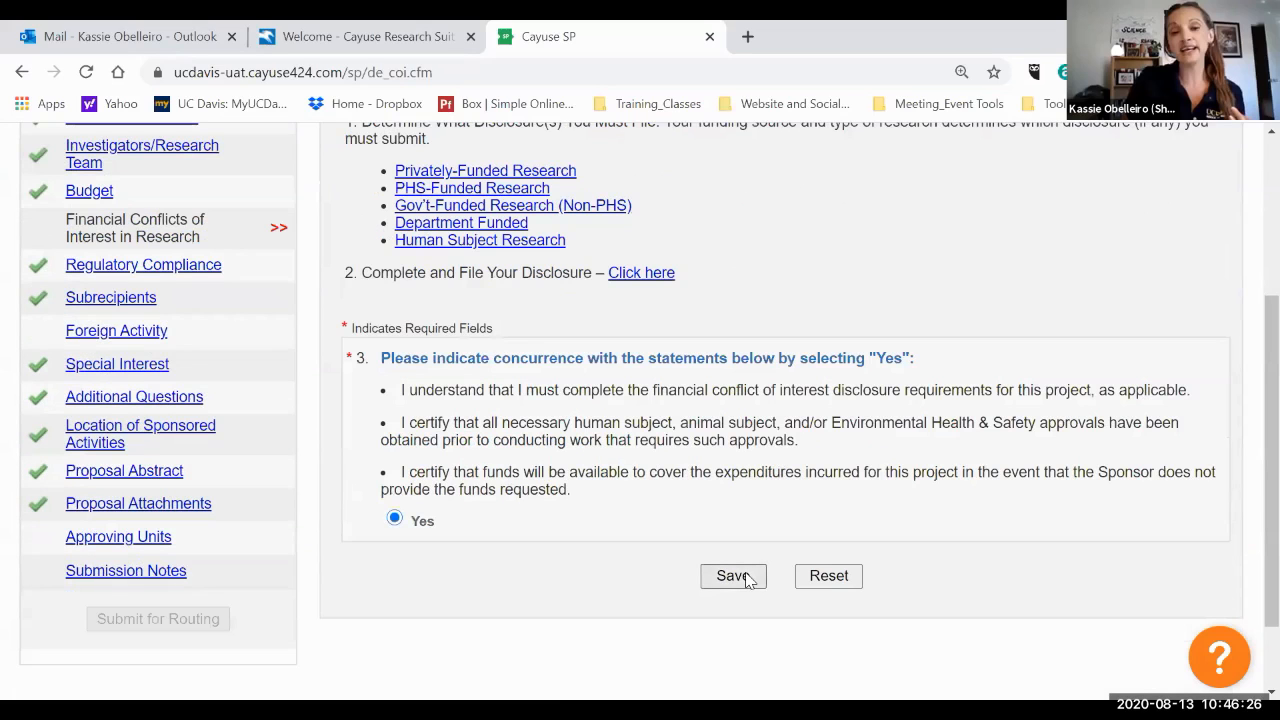
pyautogui.click(740, 576)
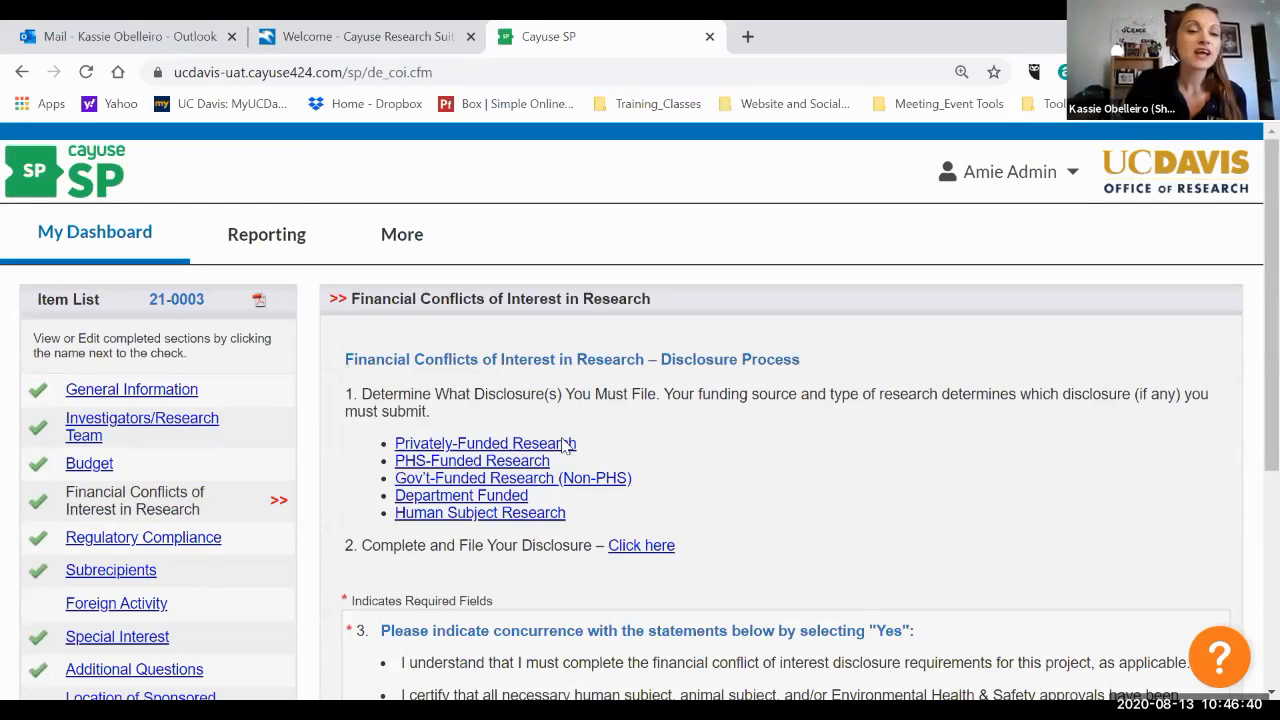
# Open the Location of Sponsored Activities section and review its campus, ORU, off-campus and out-of-country location entries.
pyautogui.scroll(-4, 145, 348)
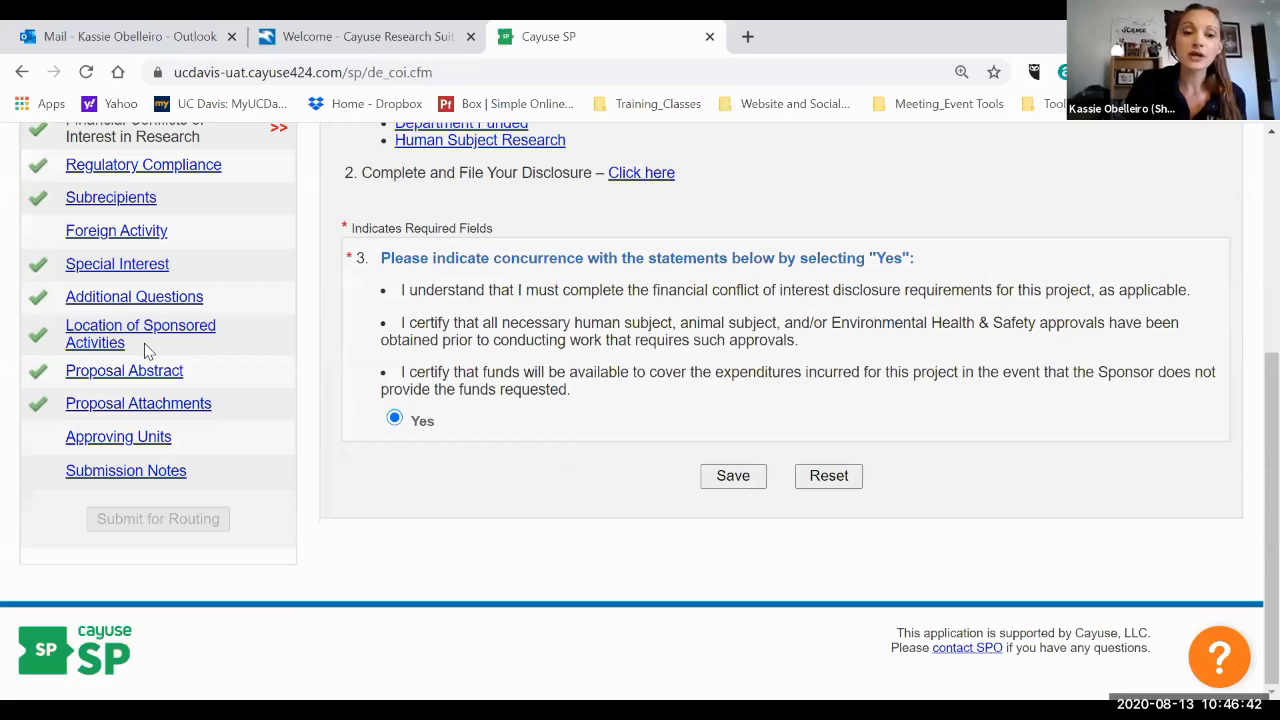
pyautogui.click(145, 345)
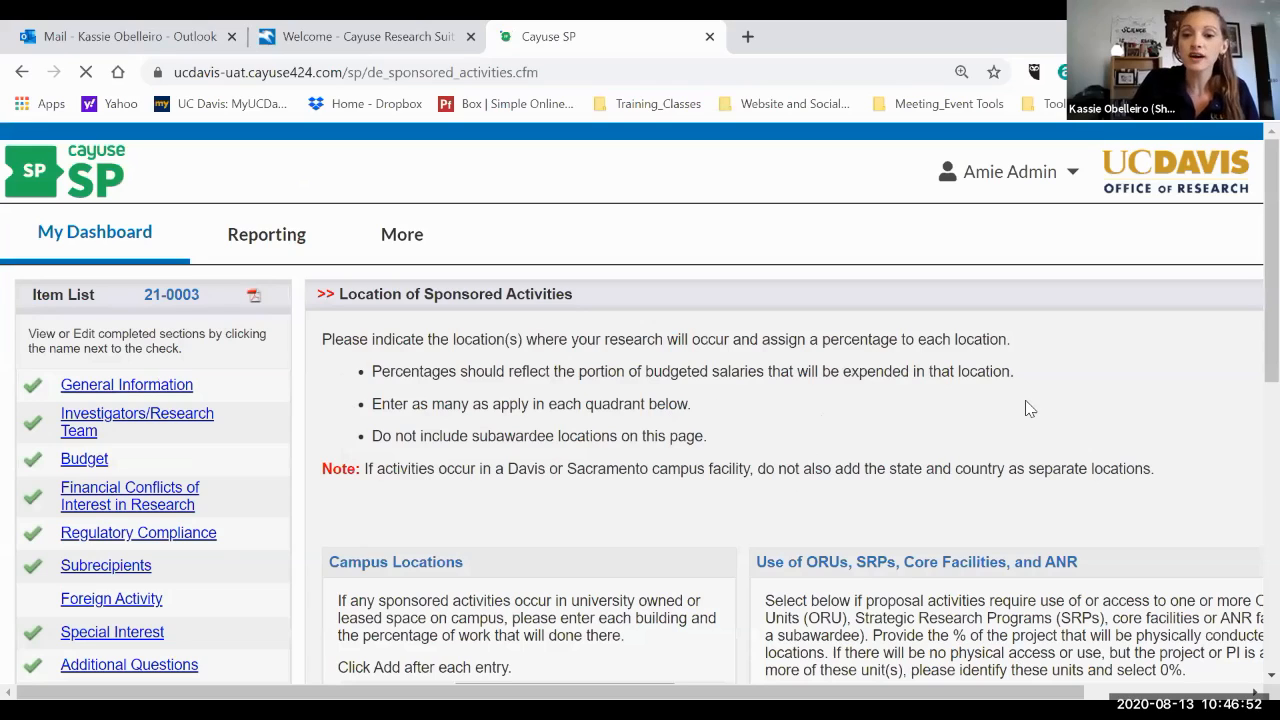
pyautogui.scroll(-4, 1030, 408)
pyautogui.hscroll(2, 1030, 408)
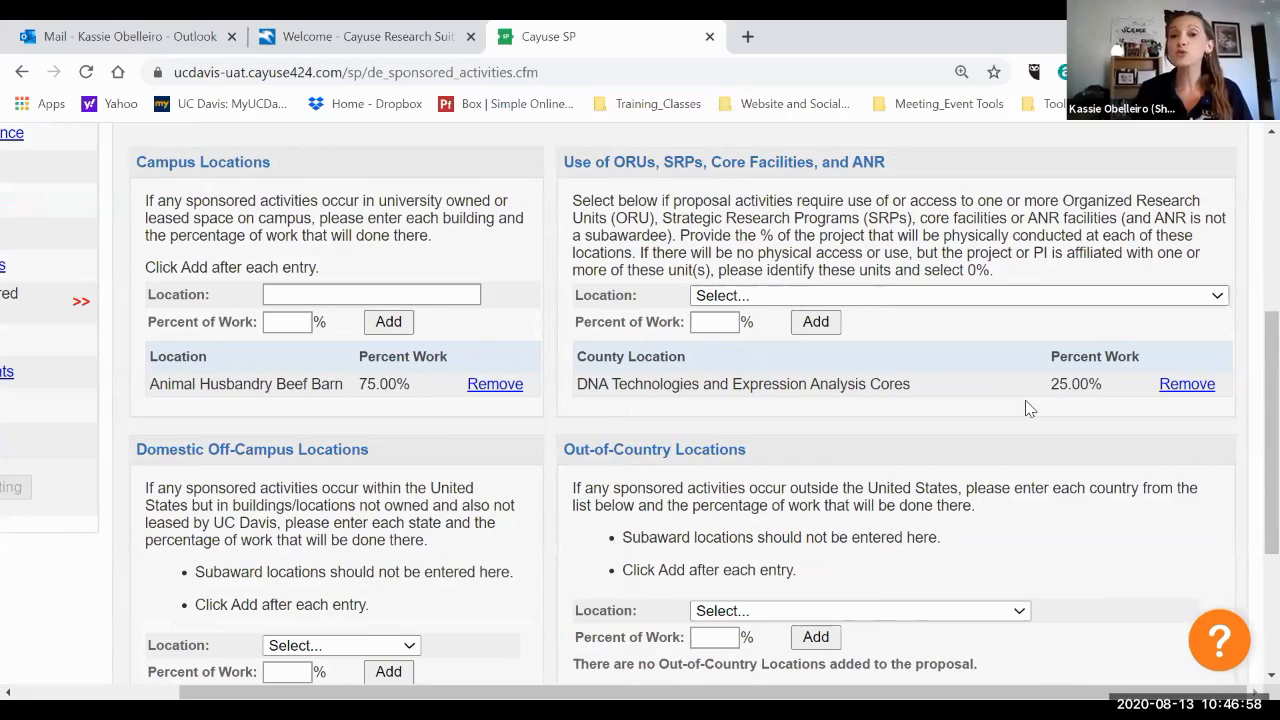
pyautogui.click(911, 300)
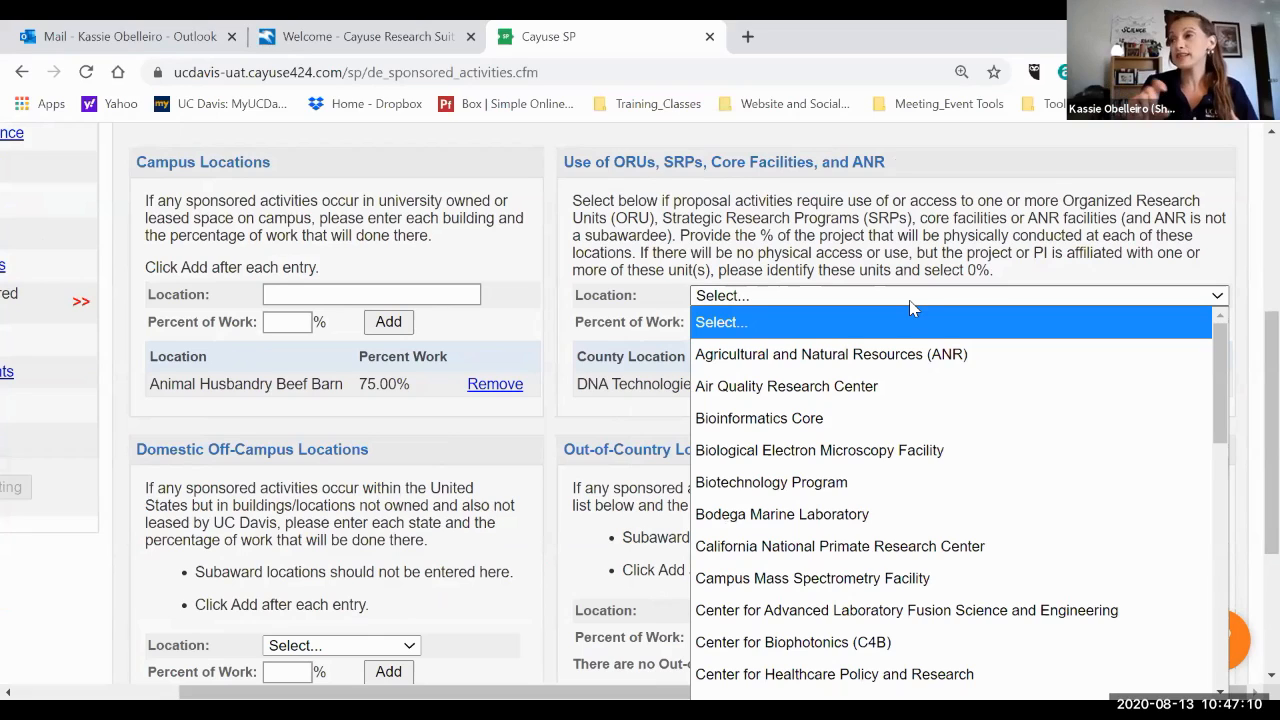
pyautogui.click(783, 235)
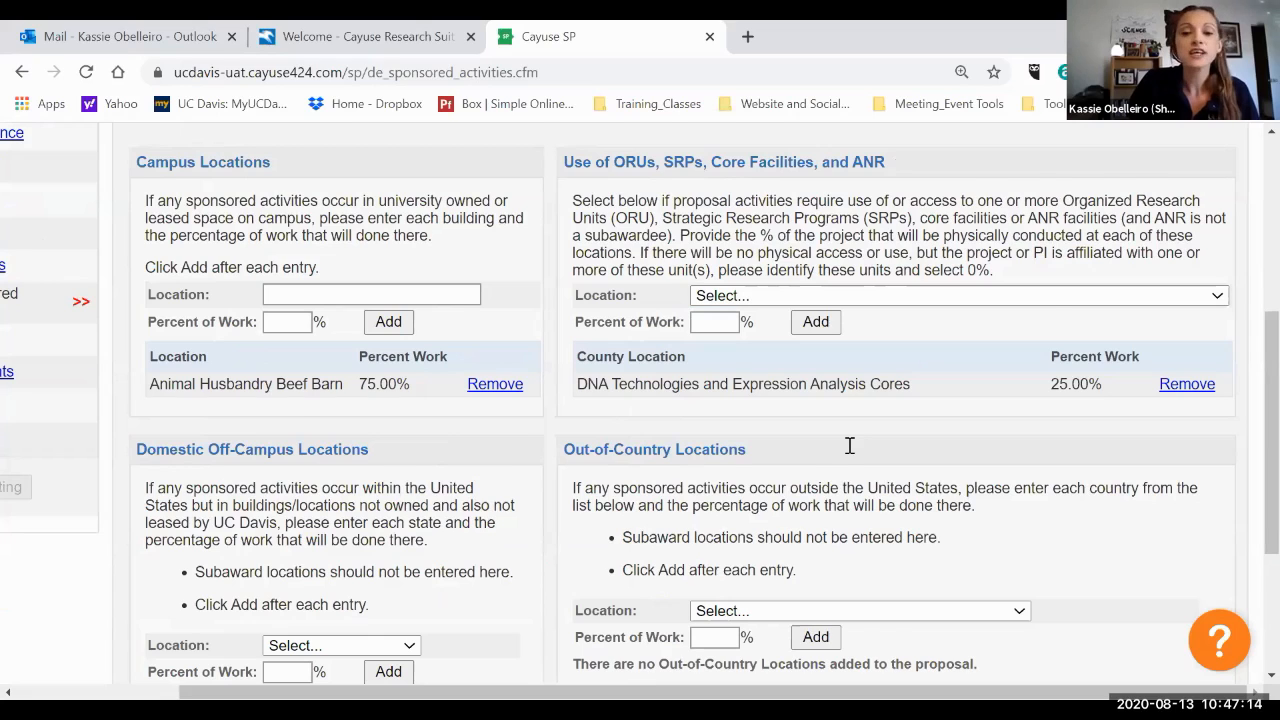
pyautogui.scroll(-1, 849, 445)
pyautogui.scroll(-1, 234, 374)
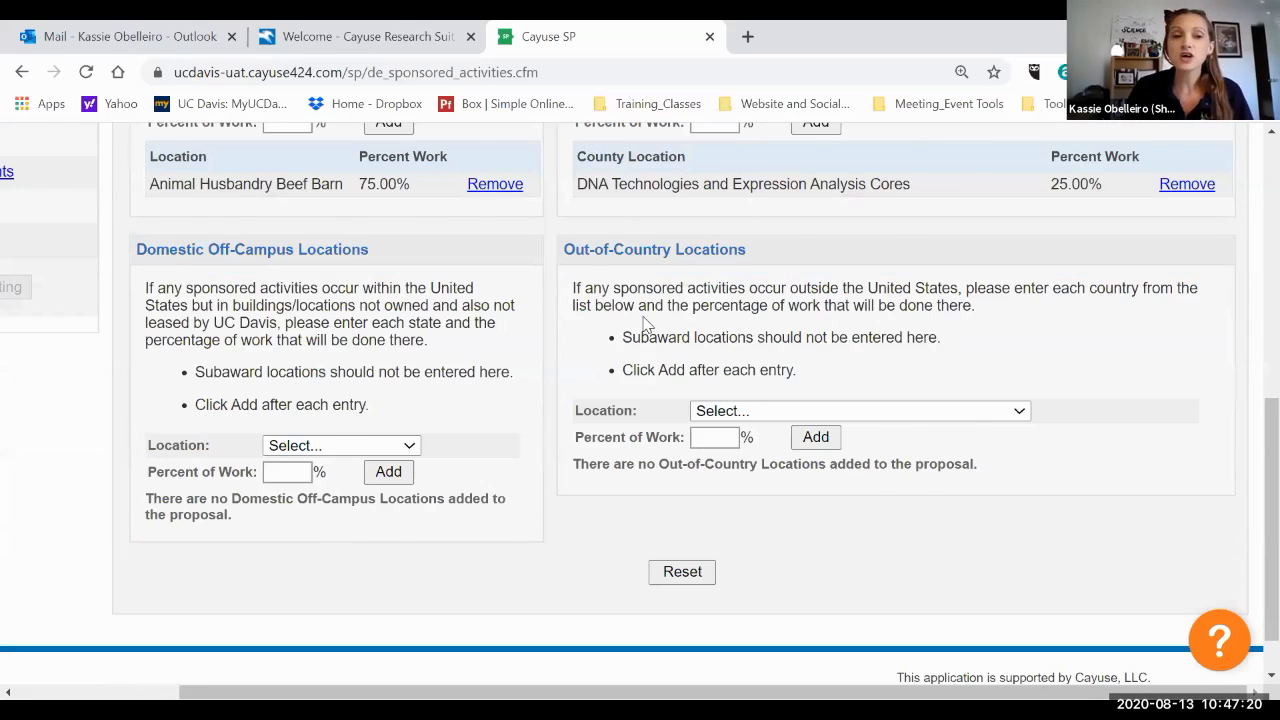
pyautogui.scroll(1, 645, 323)
pyautogui.hscroll(-2, 645, 323)
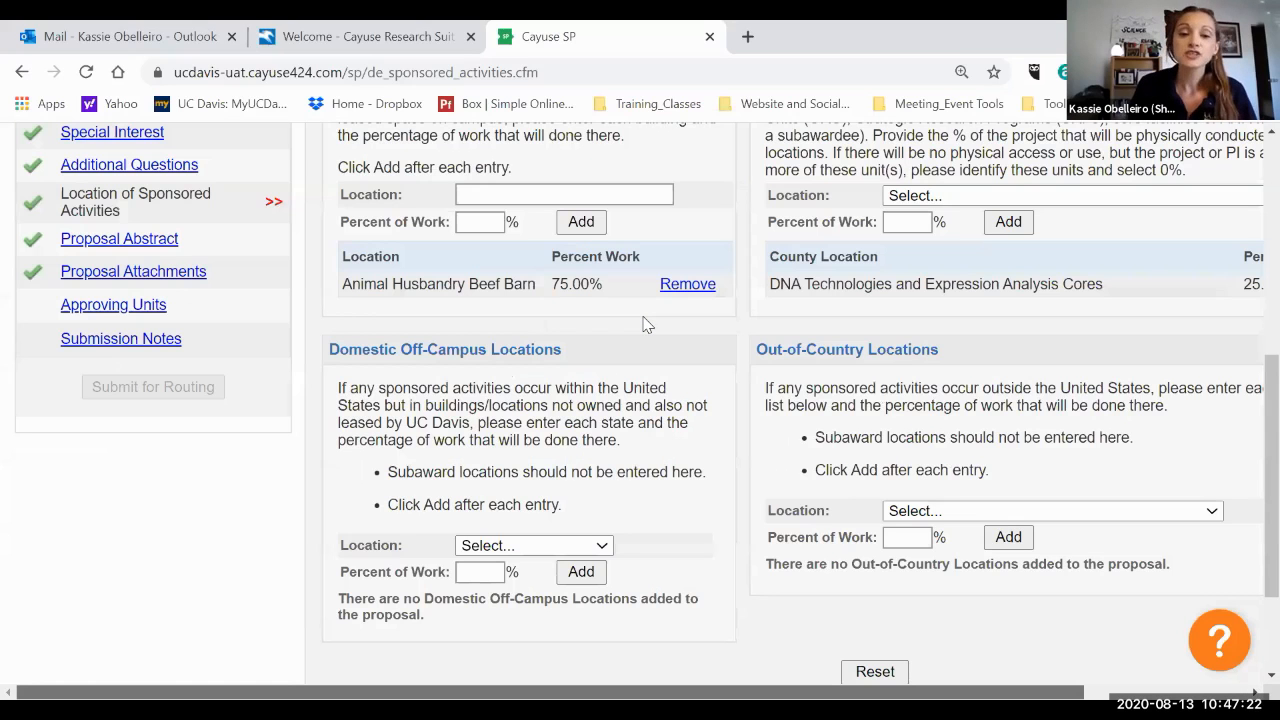
pyautogui.scroll(-1, 645, 322)
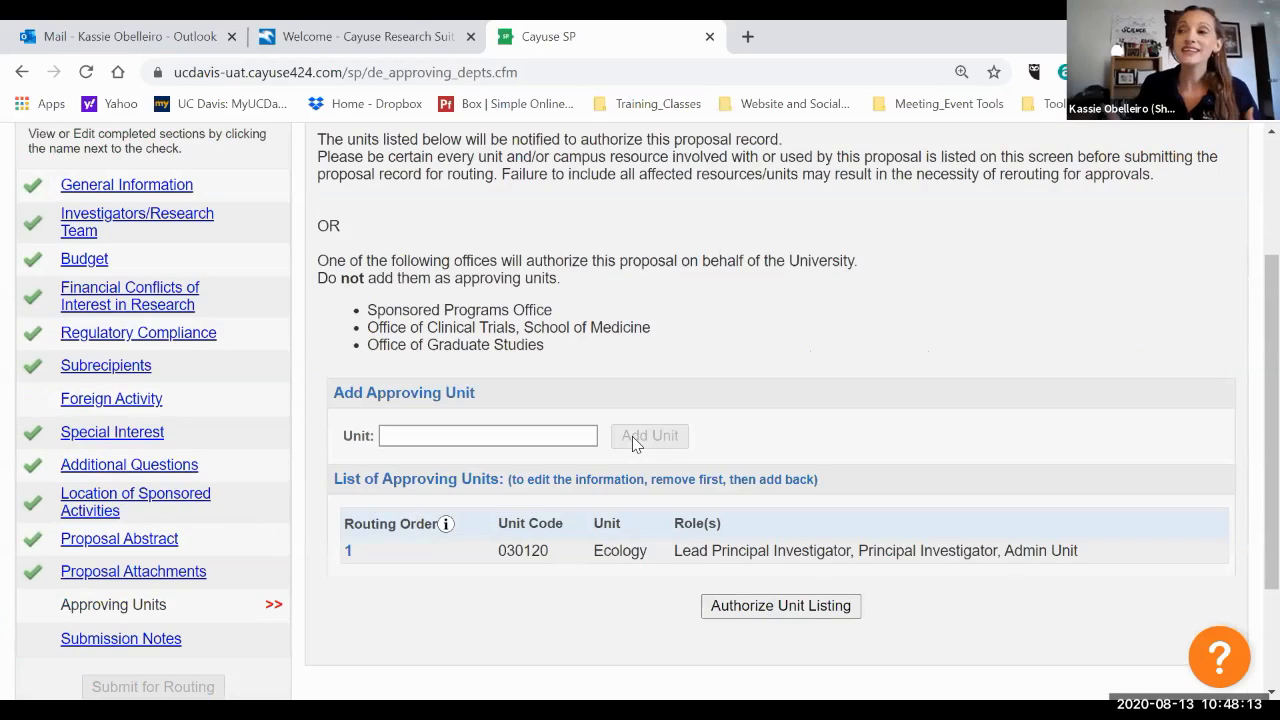
# Review the Approving Units list and the personnel list in the Investigators/Research Team section.
pyautogui.scroll(-1, 632, 436)
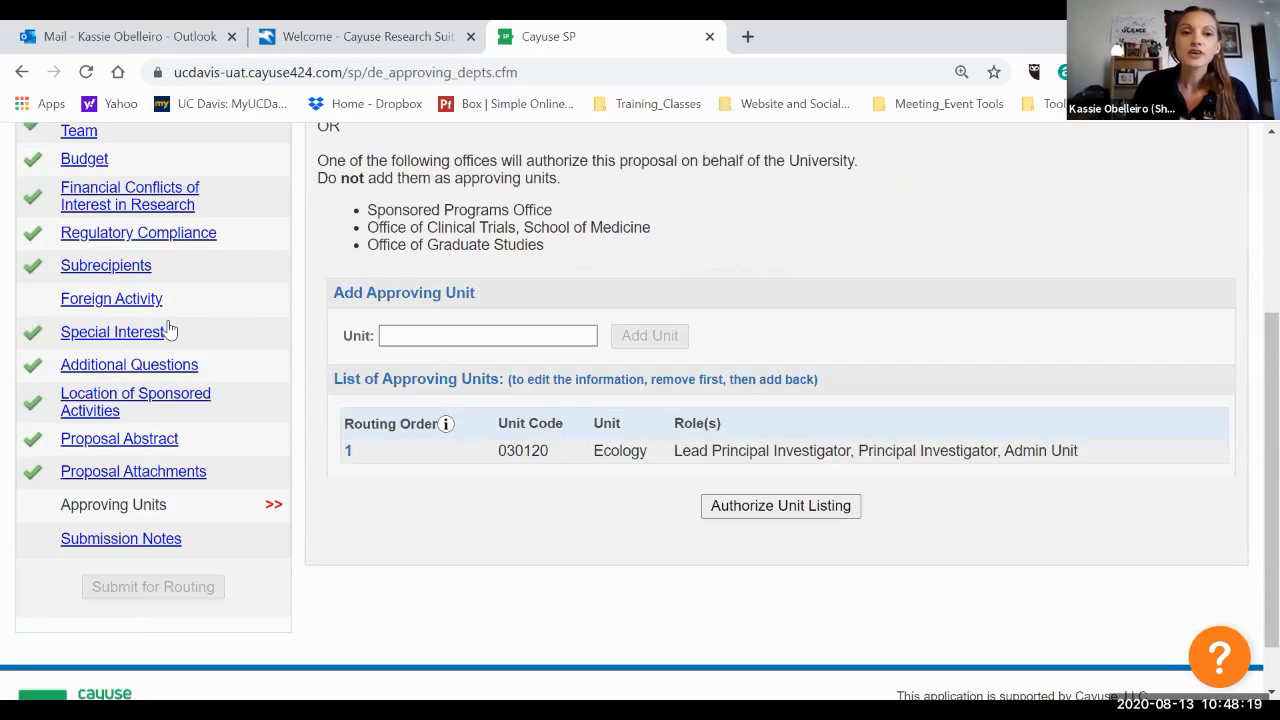
pyautogui.scroll(1, 641, 279)
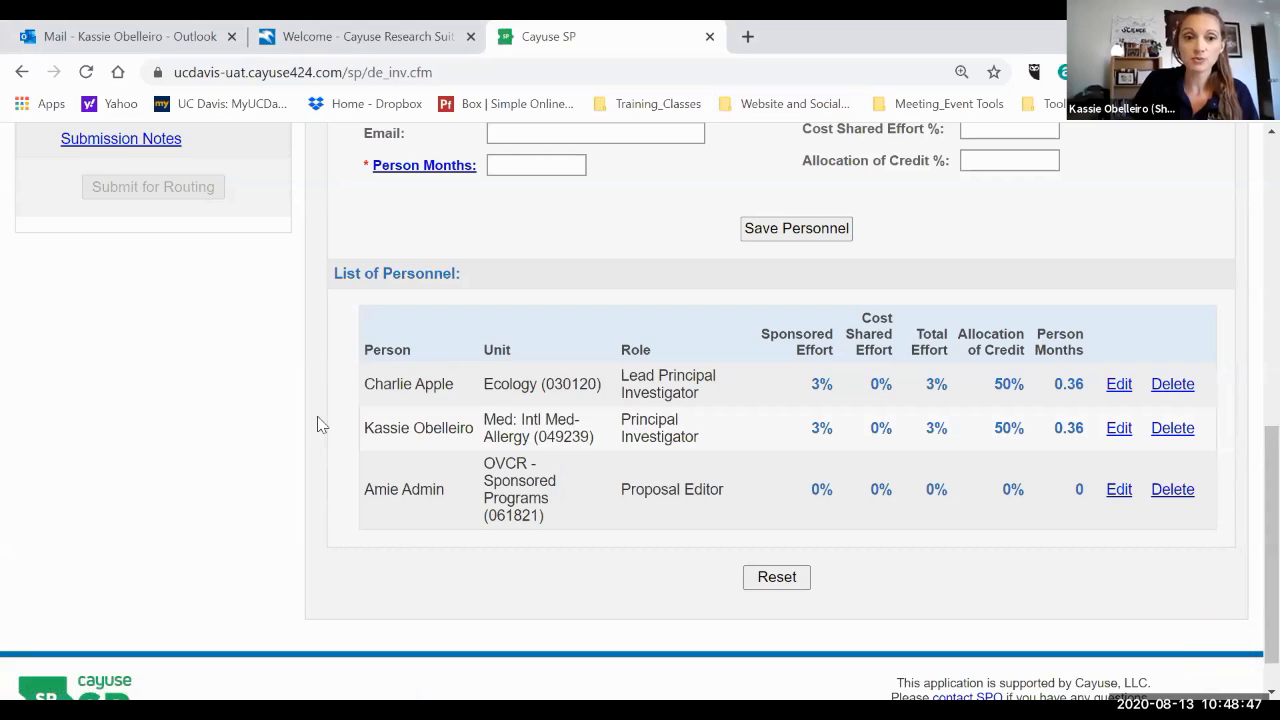
pyautogui.scroll(2, 320, 425)
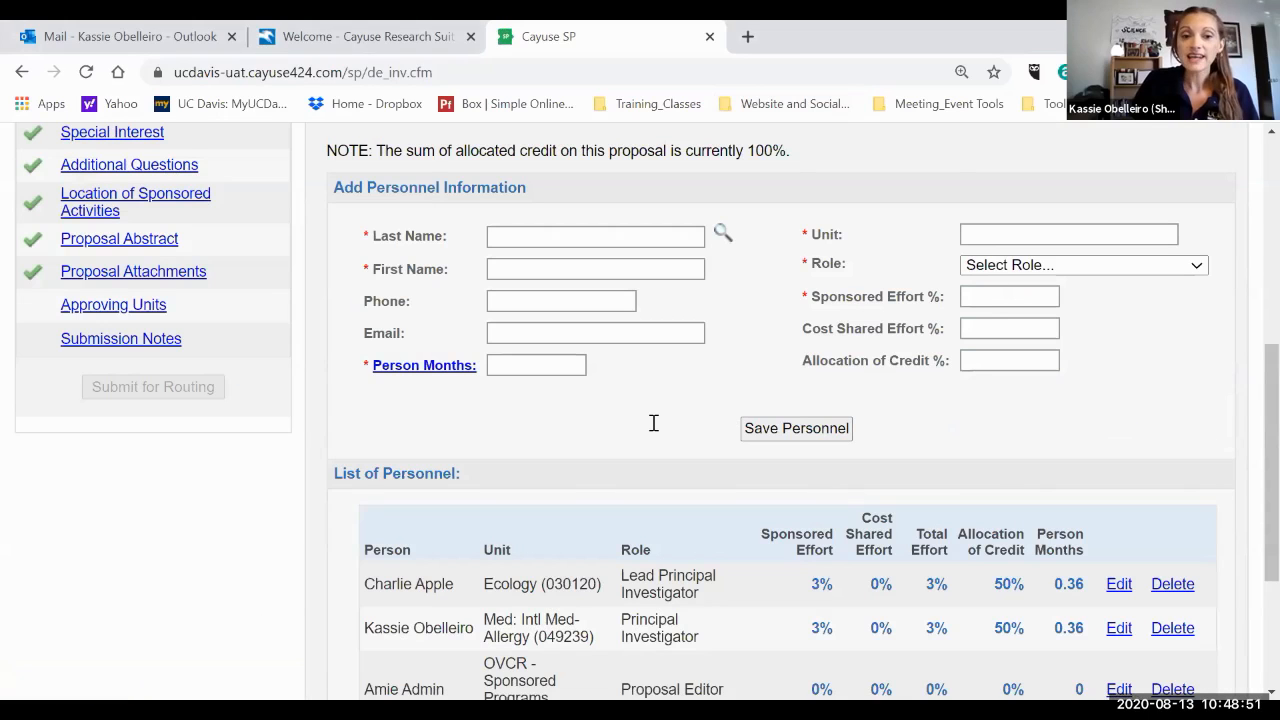
pyautogui.scroll(1, 653, 423)
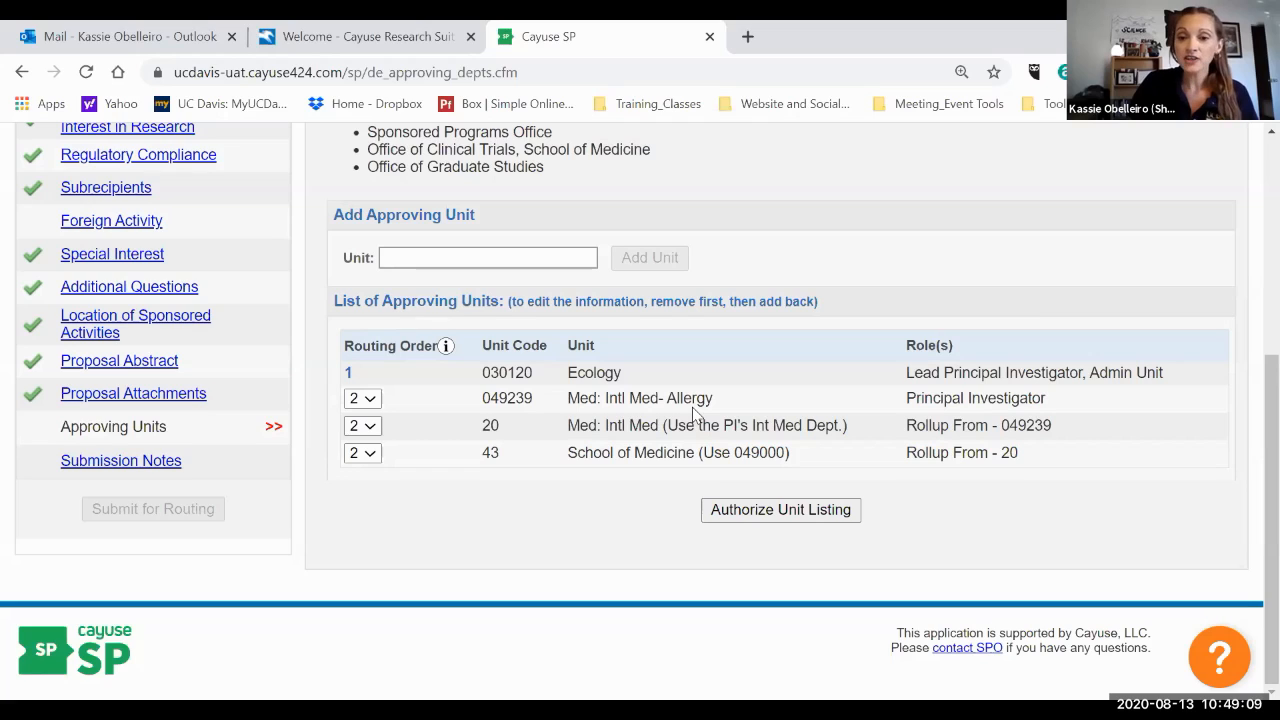
# In Approving Units, set the routing order of the Med: Intl Med (Use the PI's Int Med Dept.) unit to 3.
pyautogui.moveTo(1045, 430); pyautogui.dragTo(906, 428)
pyautogui.click(1033, 444)
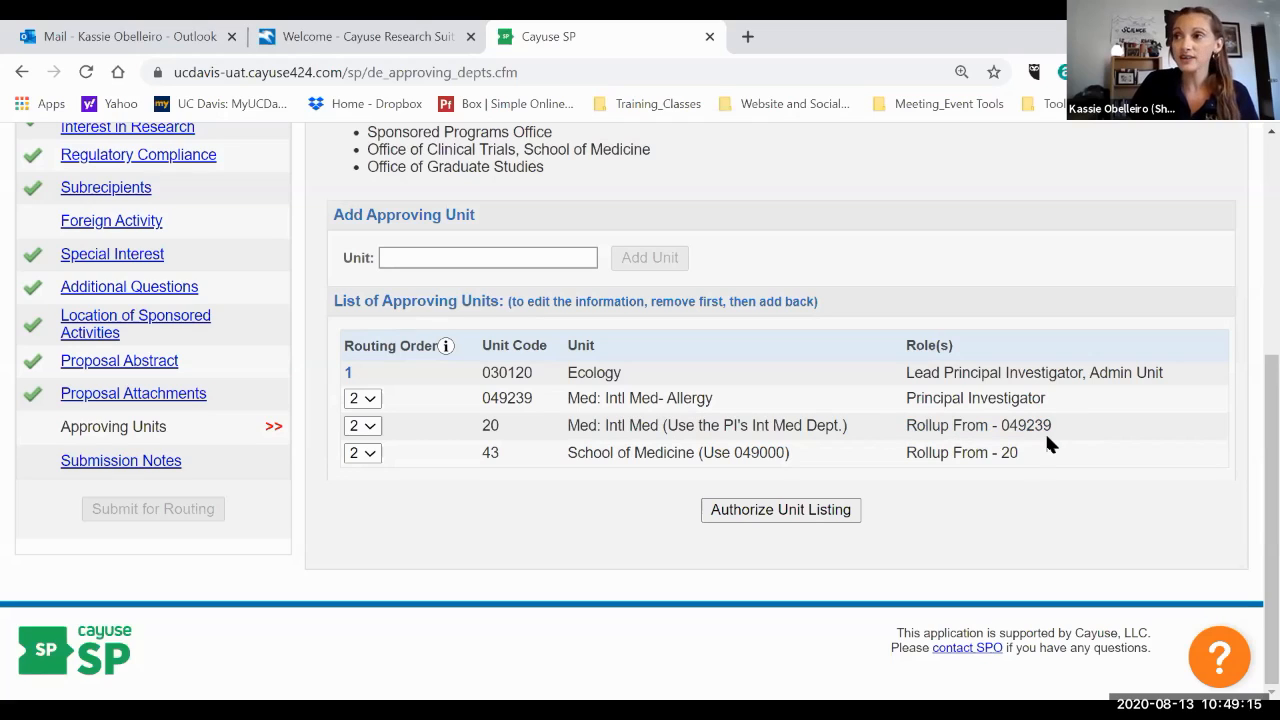
pyautogui.doubleClick(486, 397)
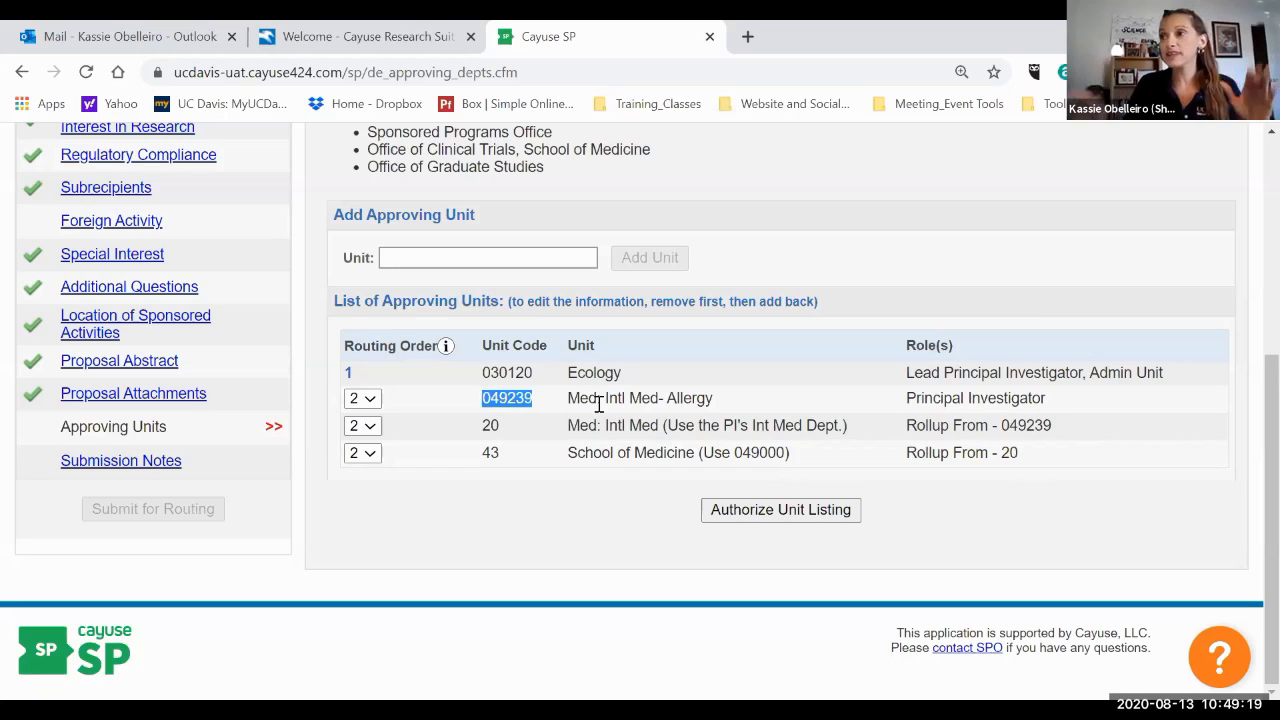
pyautogui.click(752, 450)
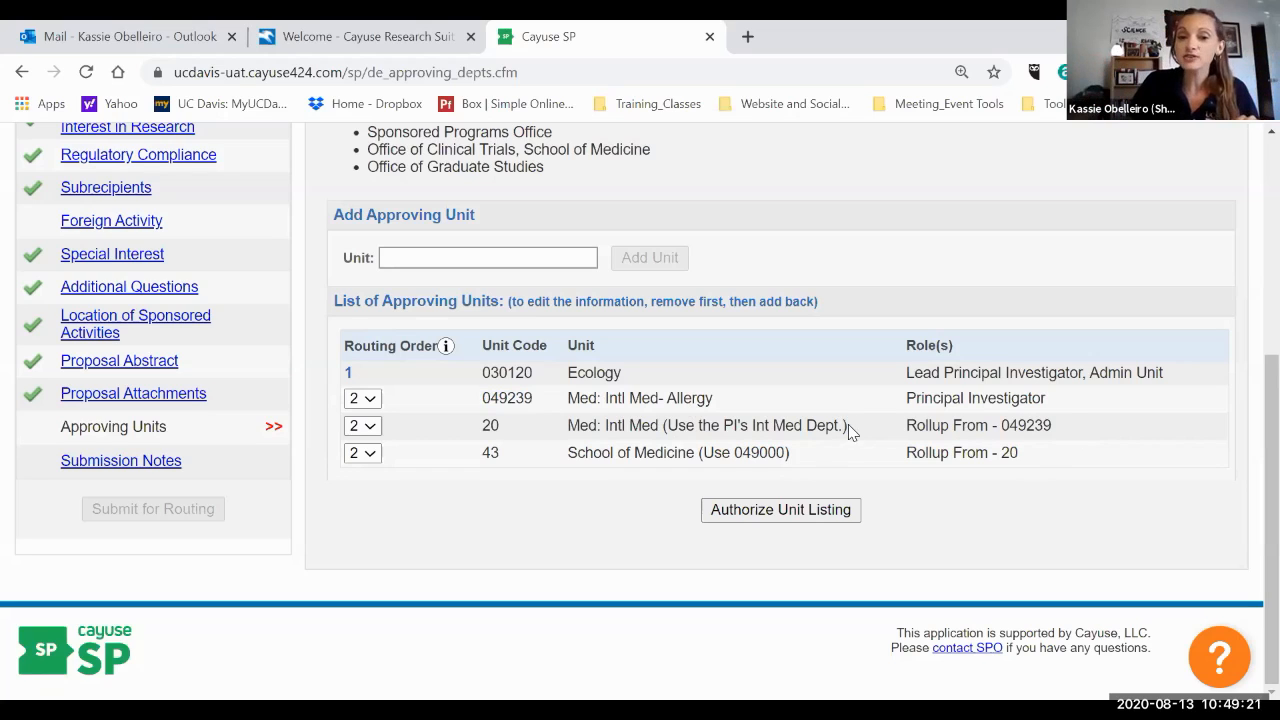
pyautogui.moveTo(846, 428); pyautogui.dragTo(662, 427)
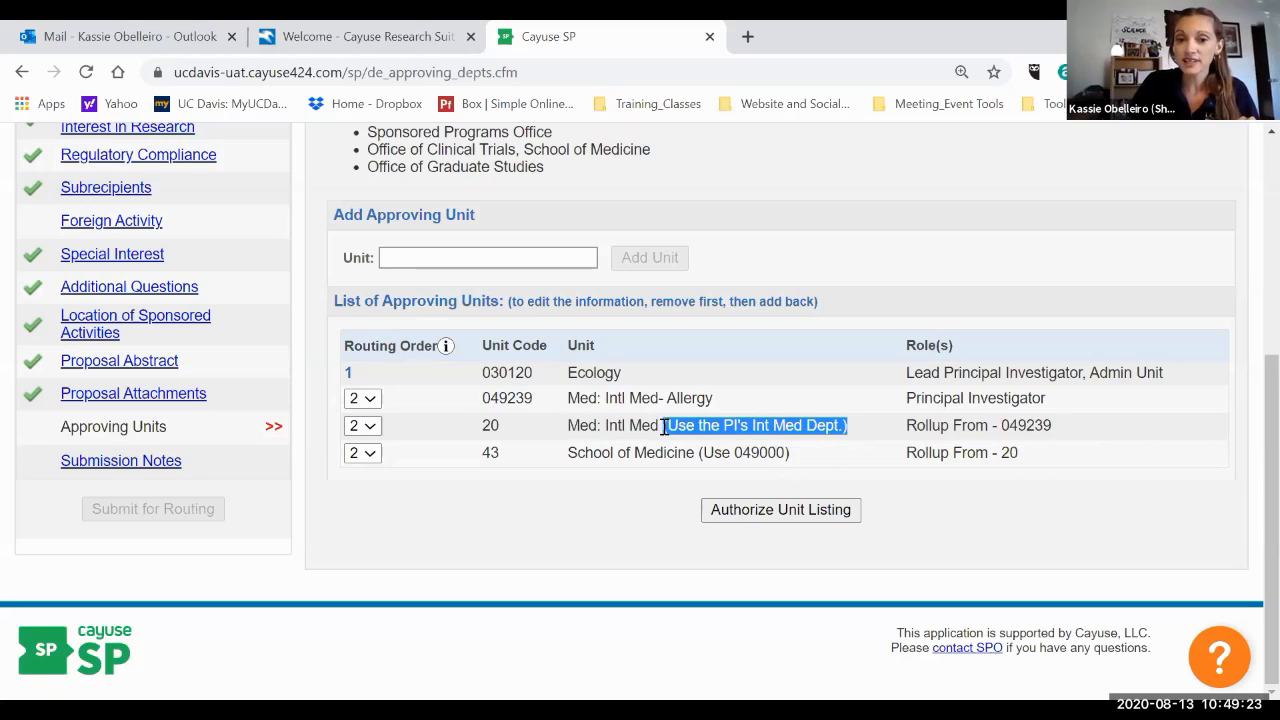
pyautogui.click(909, 432)
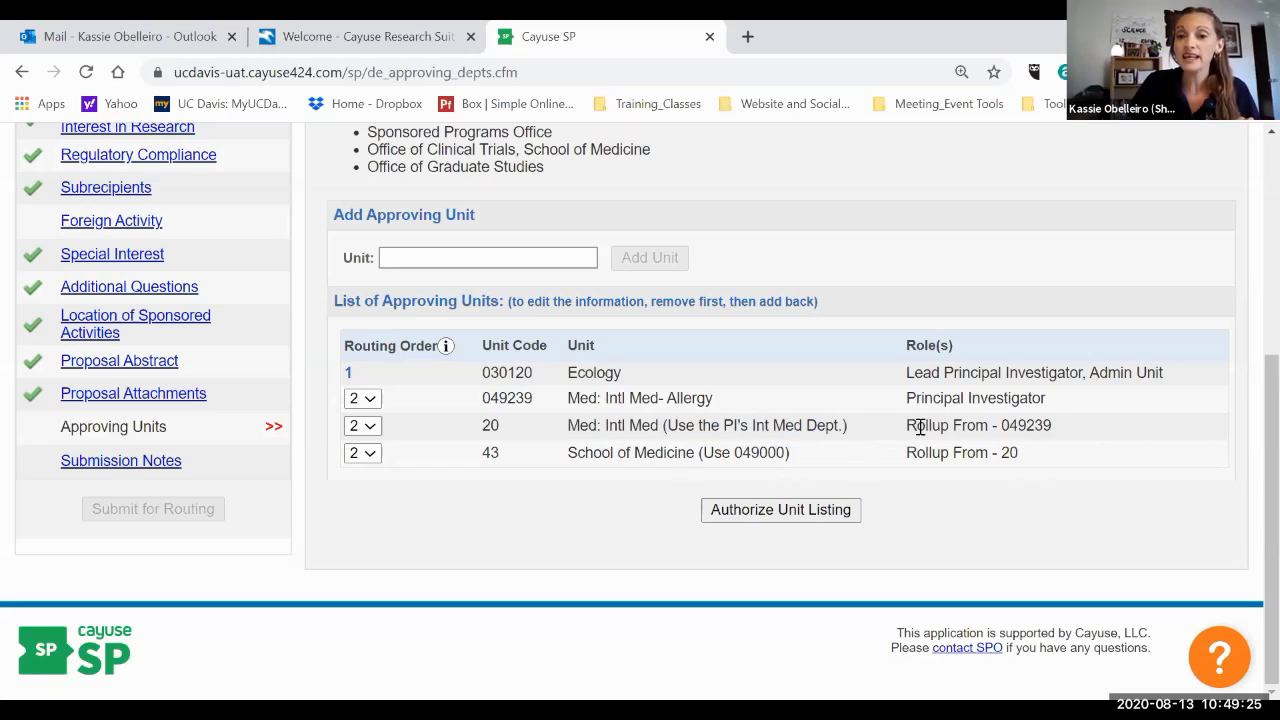
pyautogui.moveTo(1076, 430); pyautogui.dragTo(908, 426)
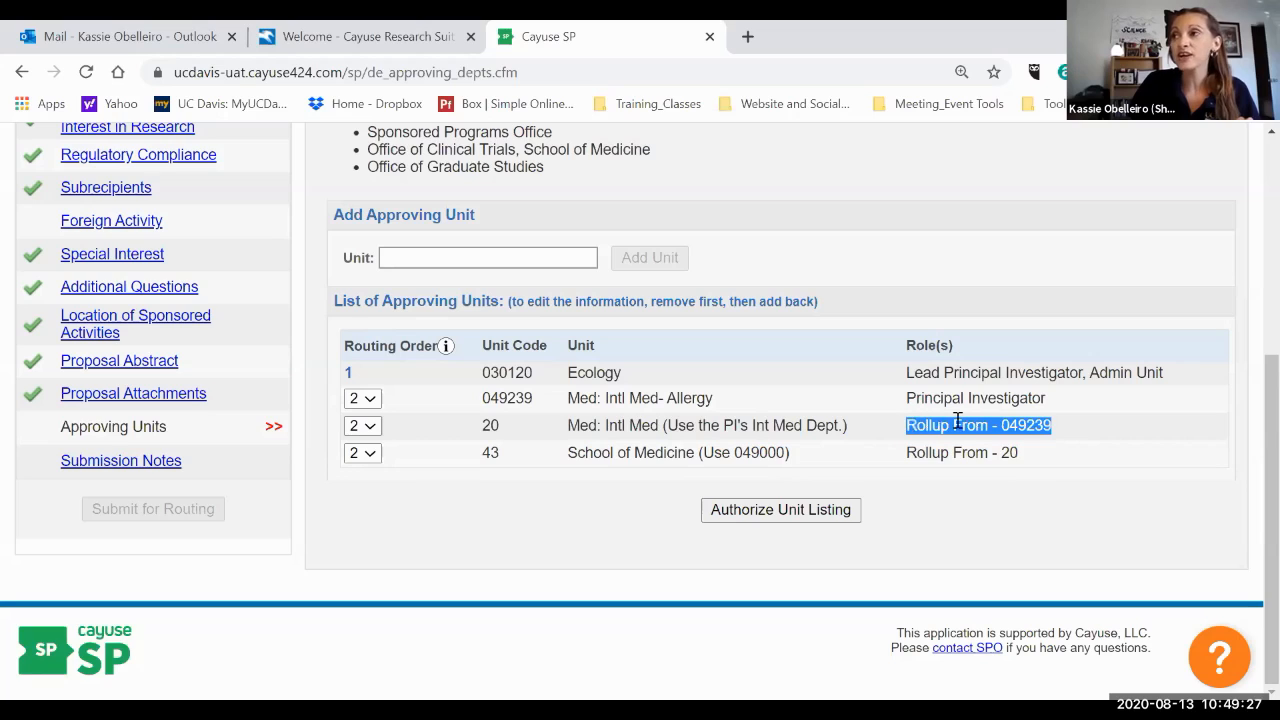
pyautogui.click(957, 421)
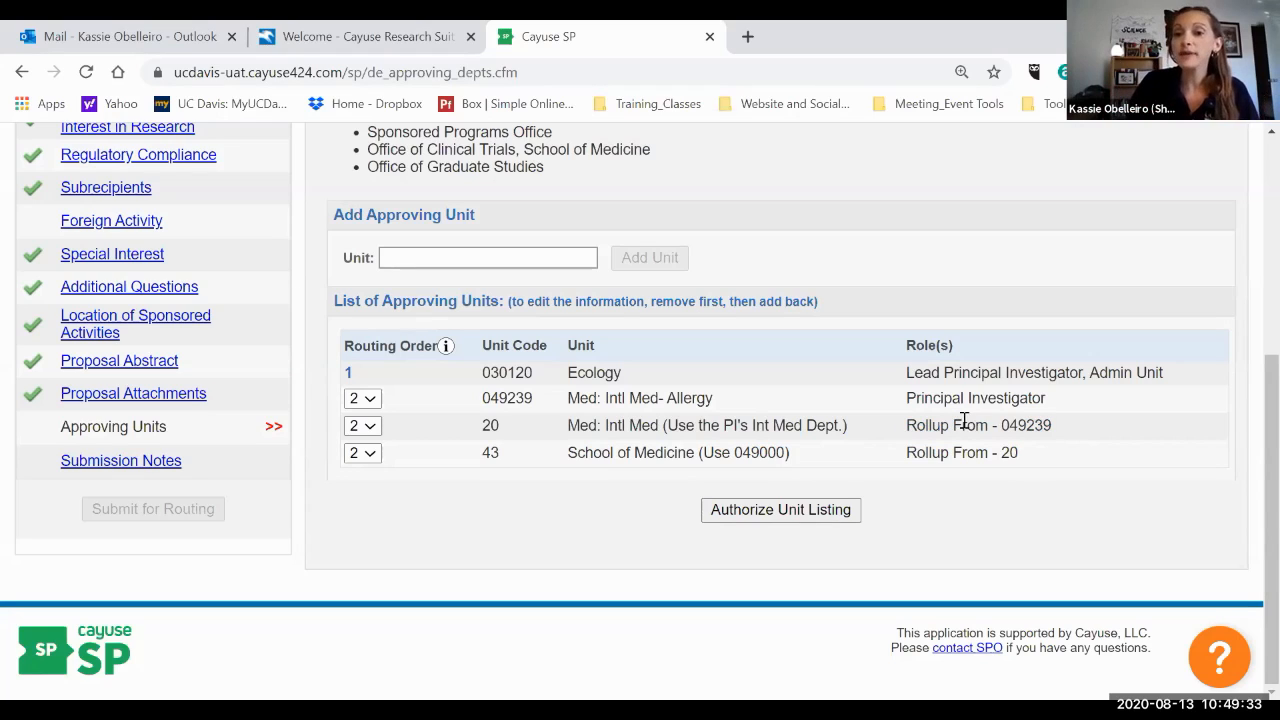
pyautogui.moveTo(1057, 425); pyautogui.dragTo(900, 432)
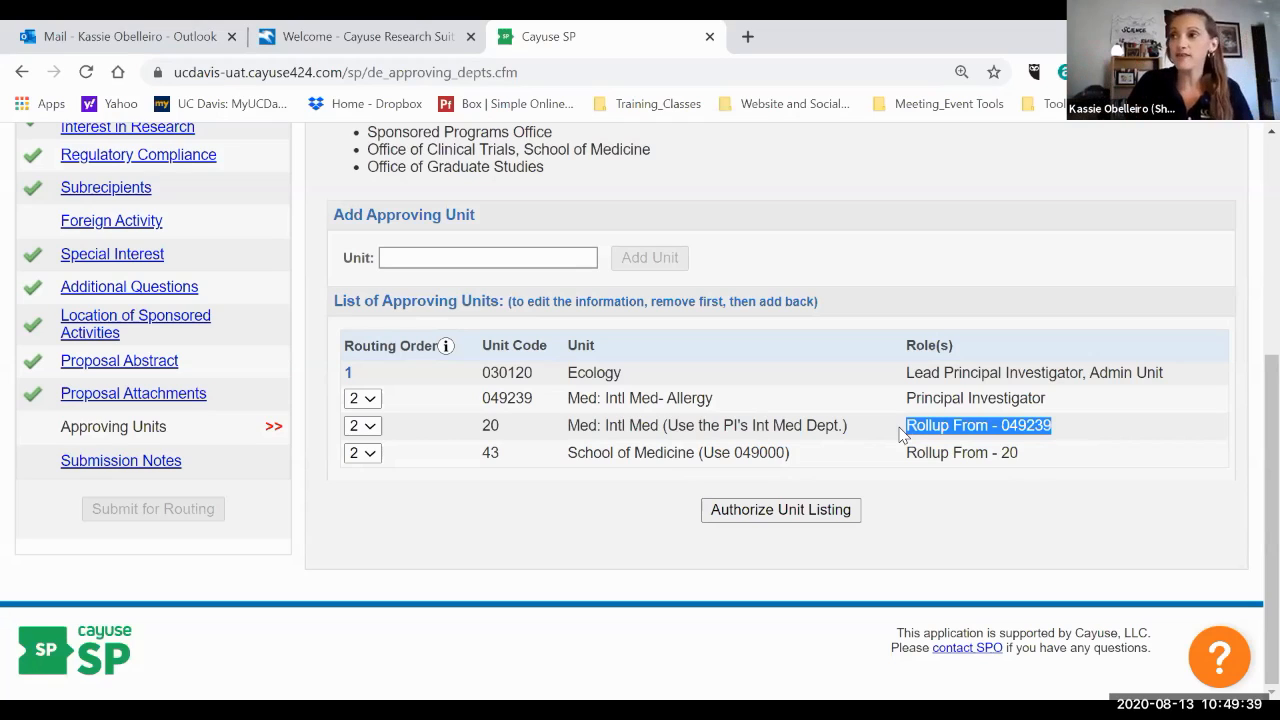
pyautogui.click(362, 425)
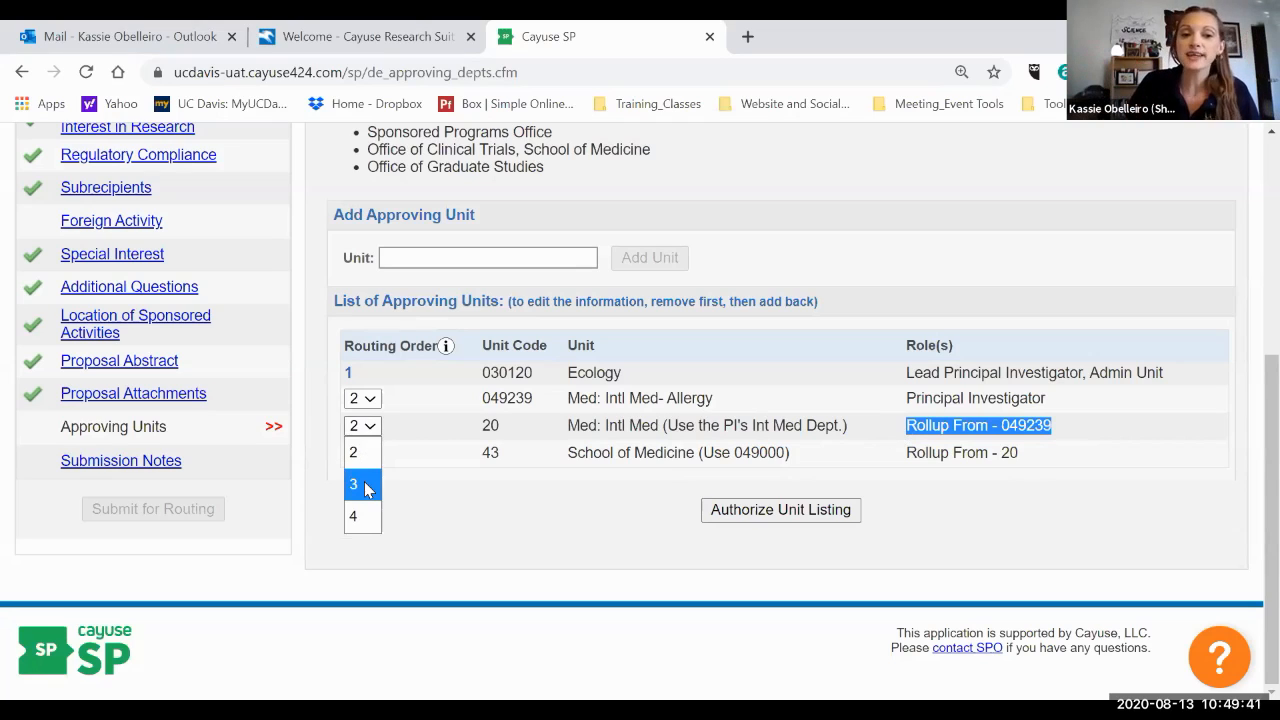
pyautogui.click(362, 483)
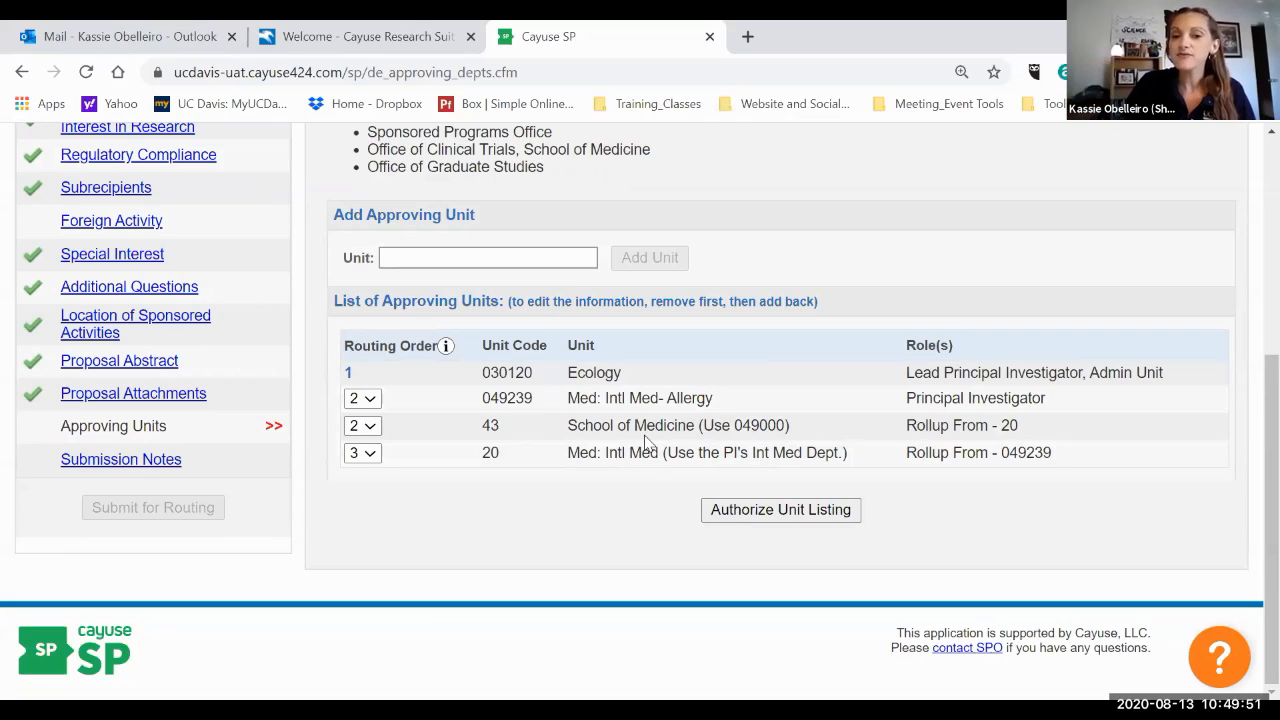
# Set the School of Medicine unit's routing order to 4 and authorize the unit listing.
pyautogui.moveTo(795, 427); pyautogui.dragTo(702, 426)
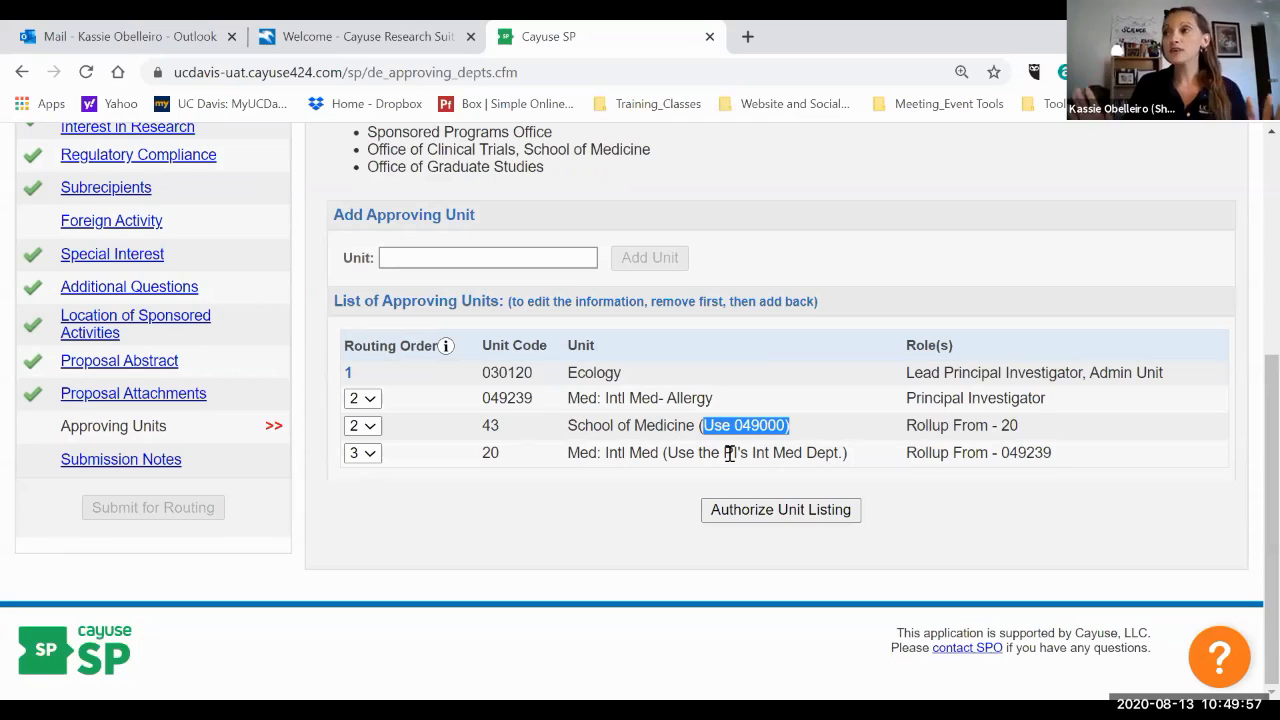
pyautogui.moveTo(870, 460); pyautogui.dragTo(907, 432)
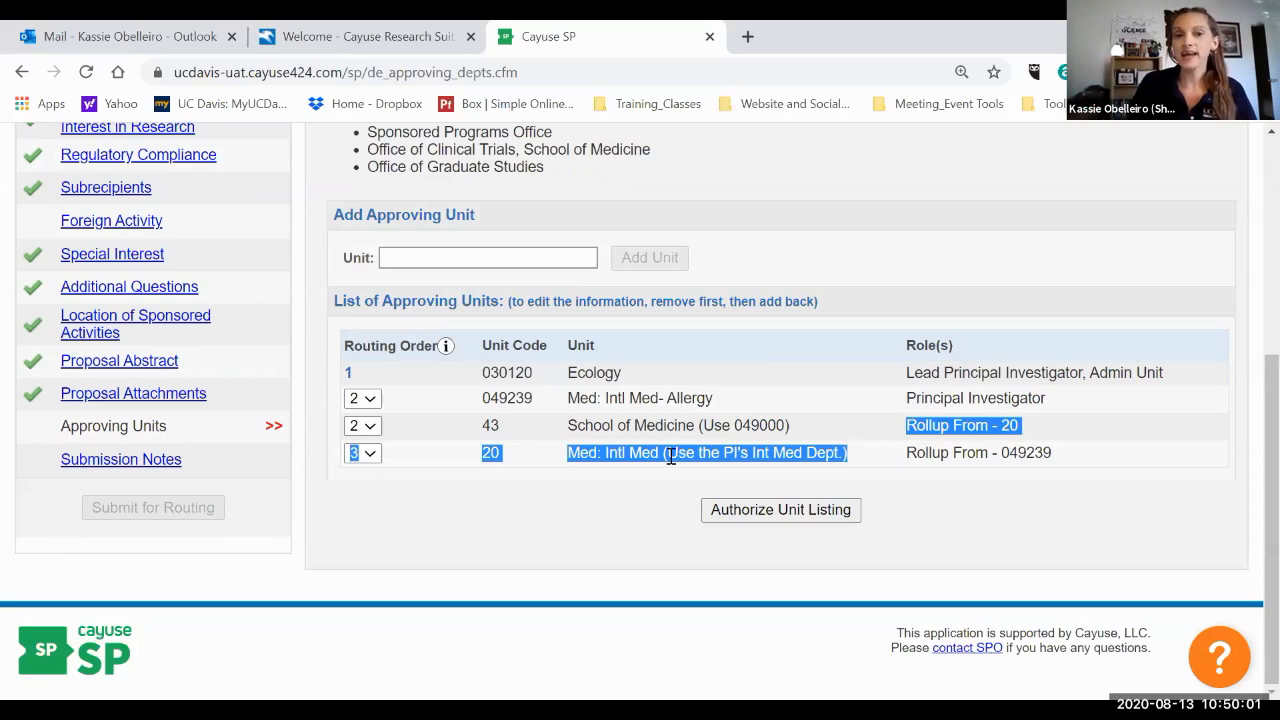
pyautogui.click(770, 450)
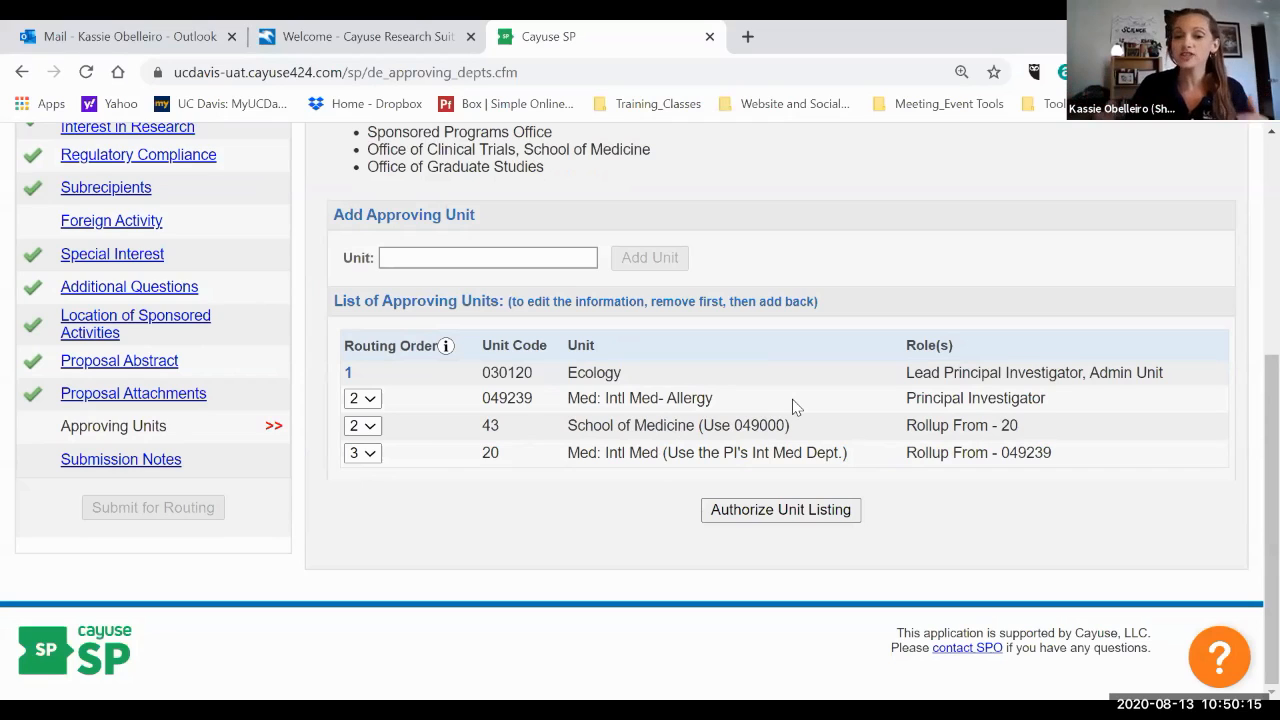
pyautogui.click(368, 428)
pyautogui.click(356, 516)
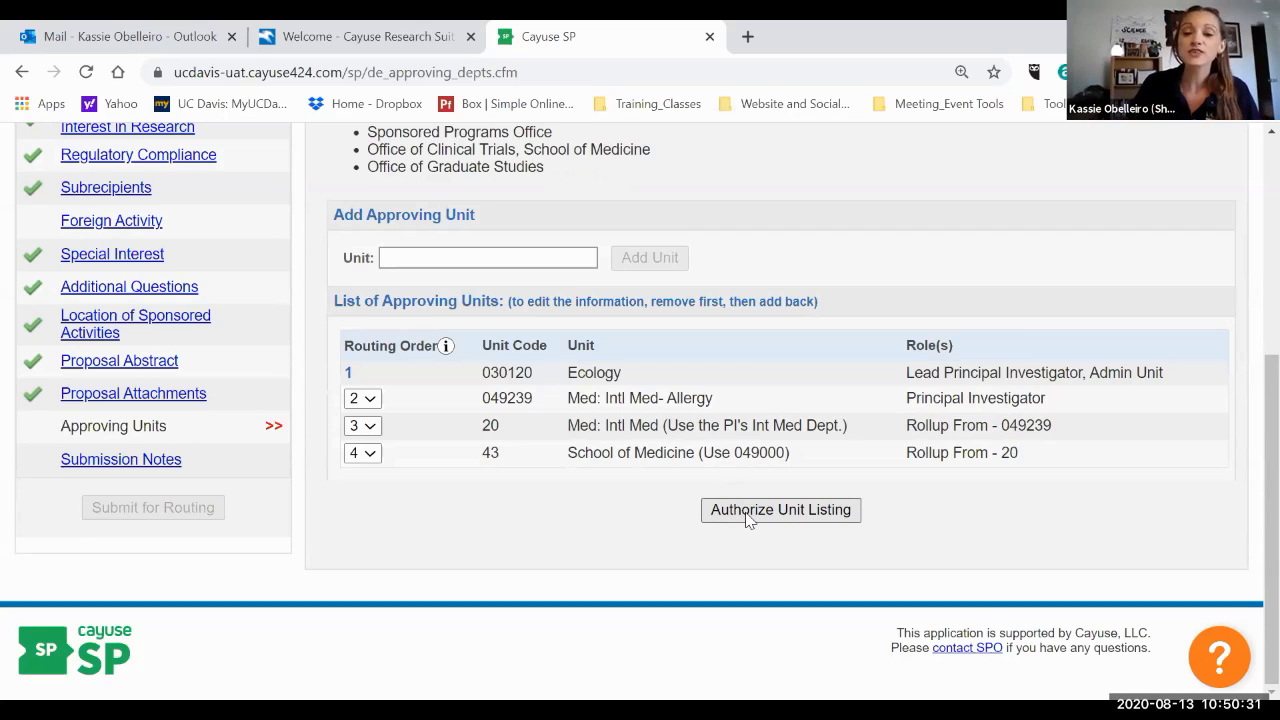
pyautogui.click(748, 510)
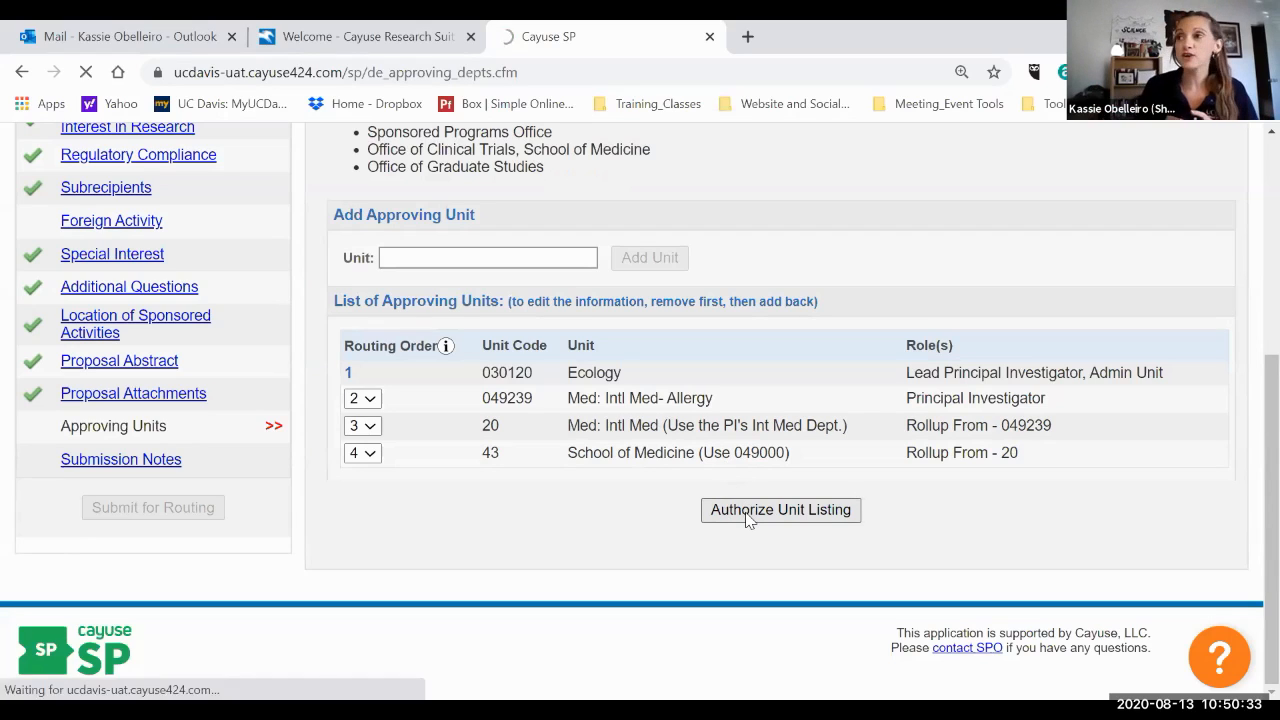